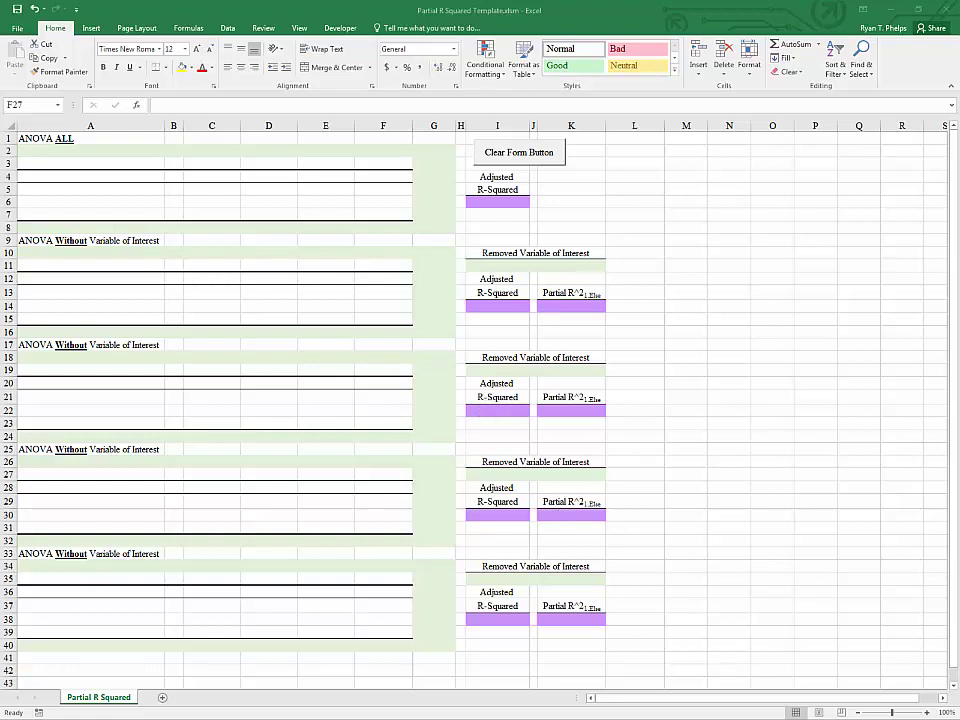
Switch to the AptPrices workbook, maximize it and examine its apartment data columns from name and price through distance from the capitol.
key("alt+Tab")
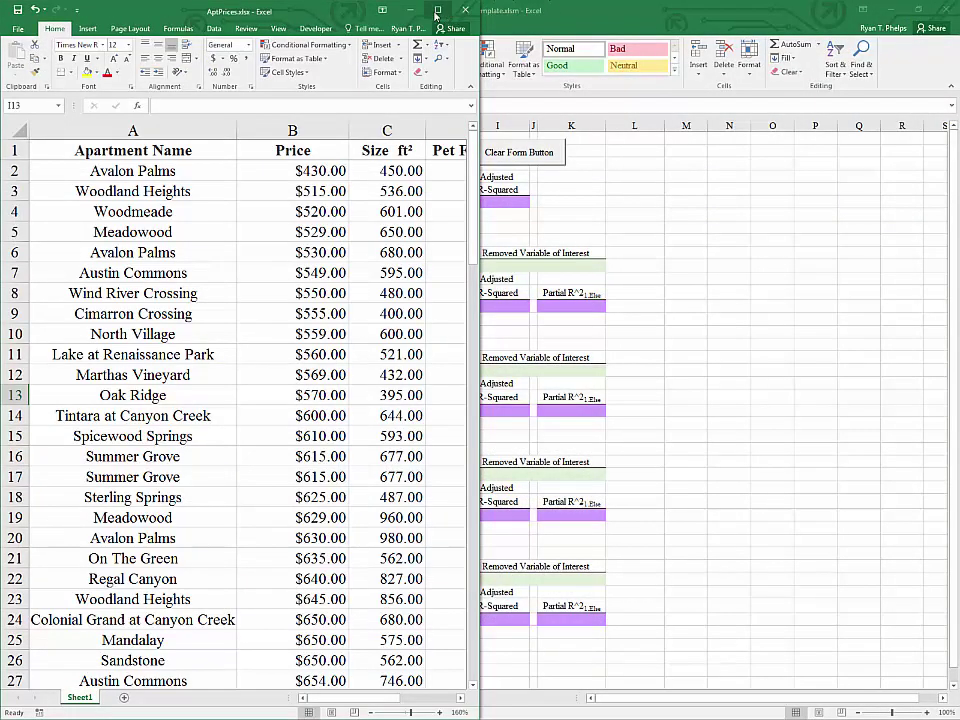
double_click(328, 10)
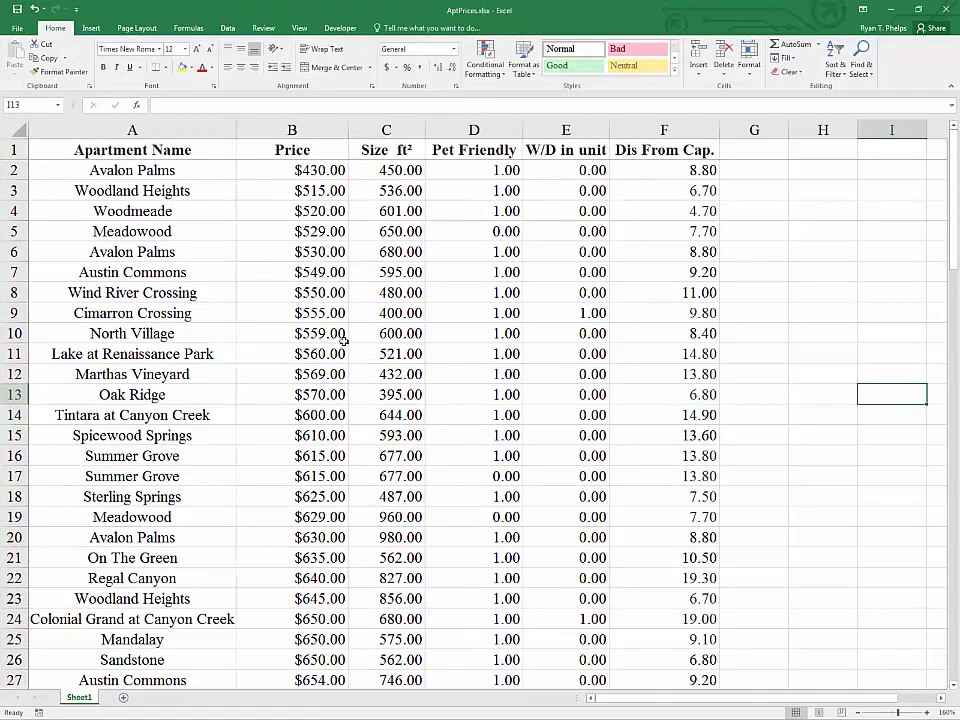
left_click(186, 230)
left_click(263, 237)
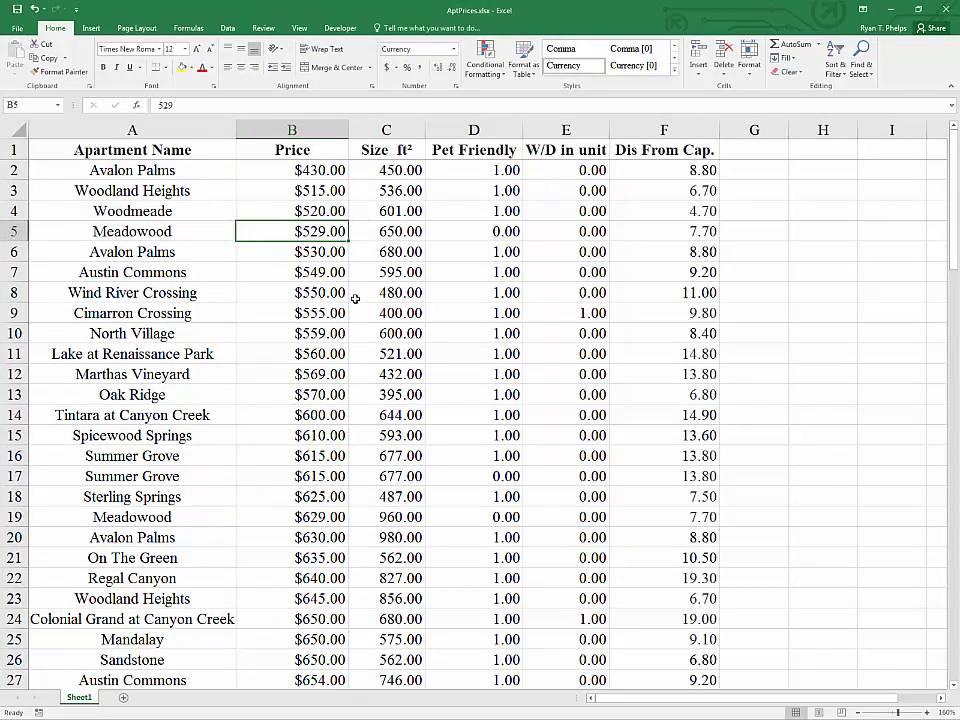
left_click(386, 231)
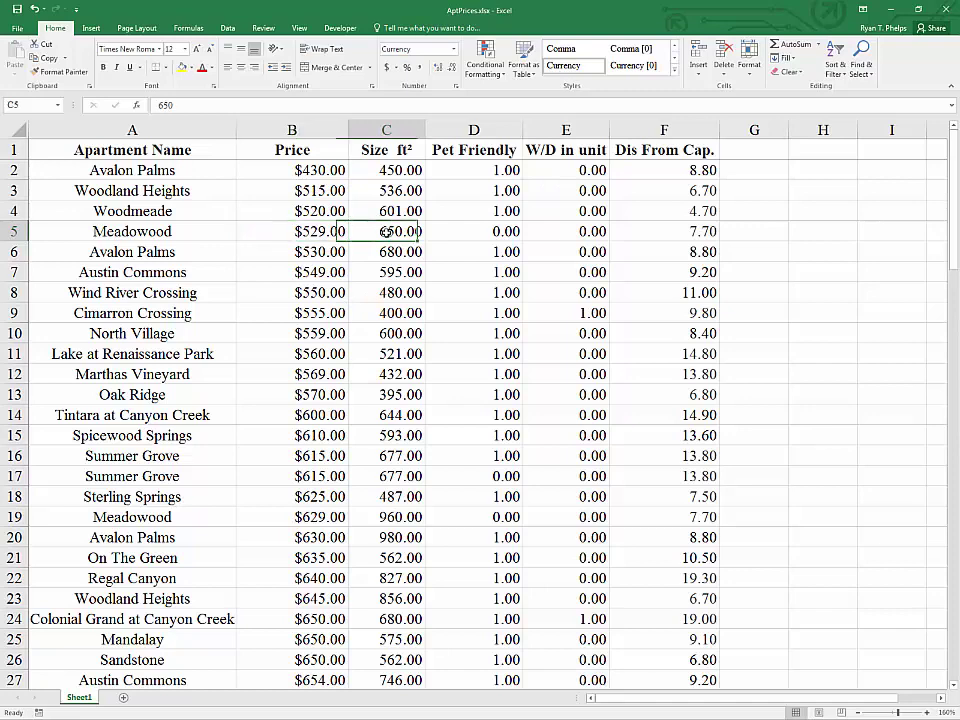
left_click(441, 236)
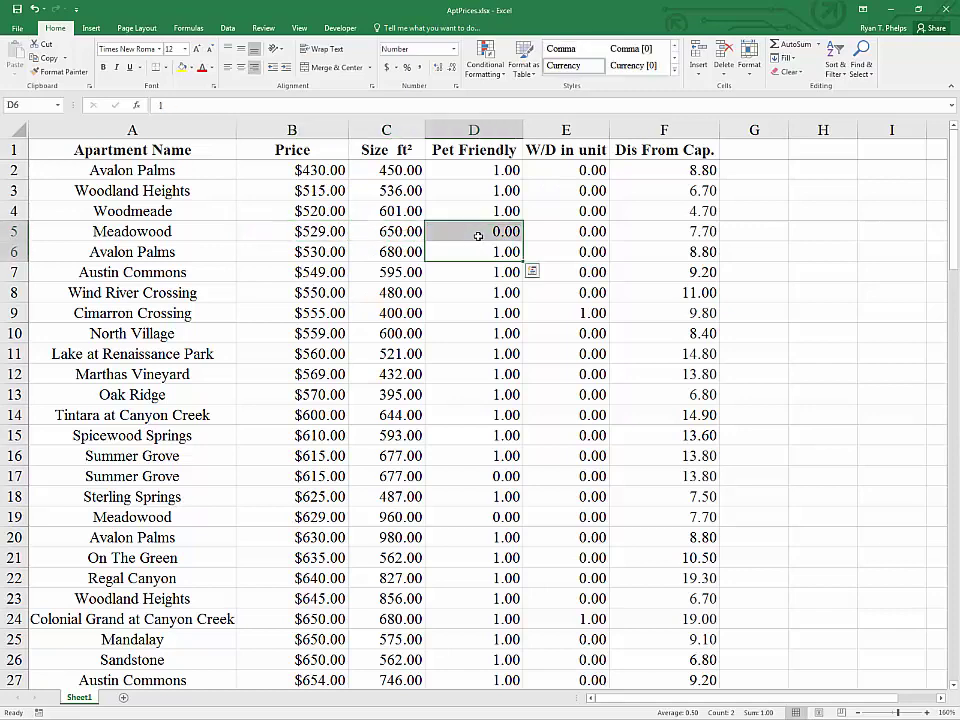
left_click(561, 232)
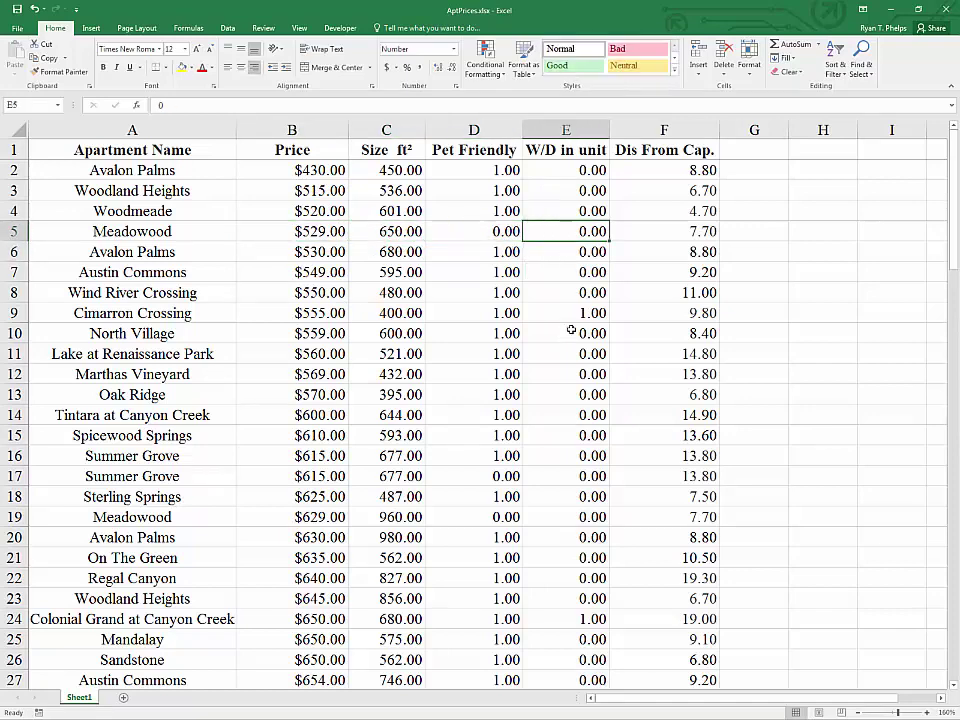
left_click(645, 238)
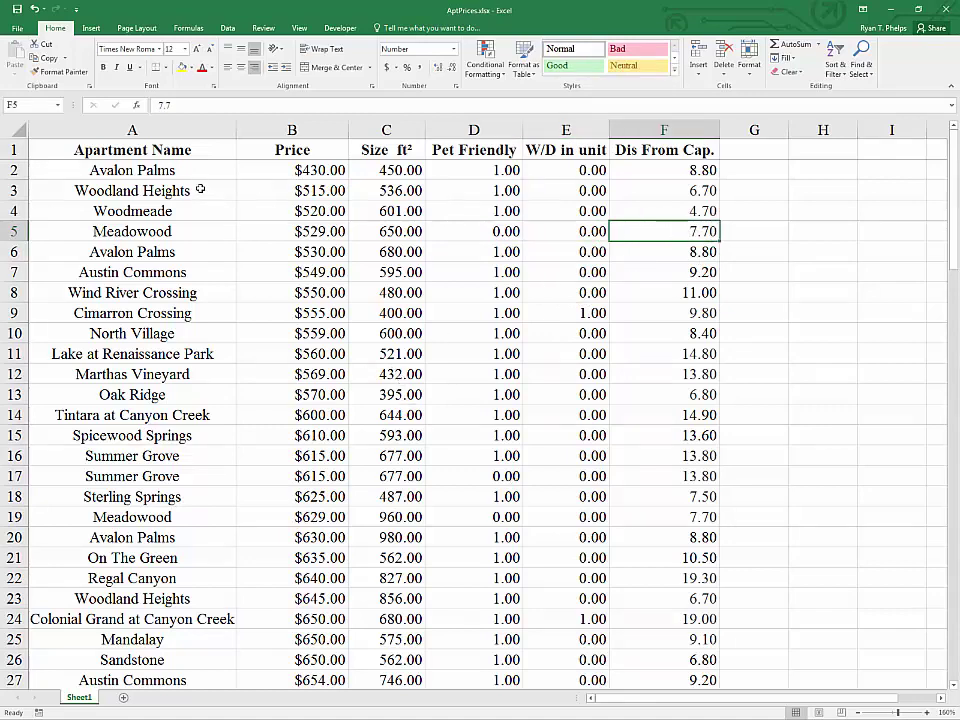
Start a Regression analysis and set the input Y range to the Price column, B1:B103.
left_click(227, 28)
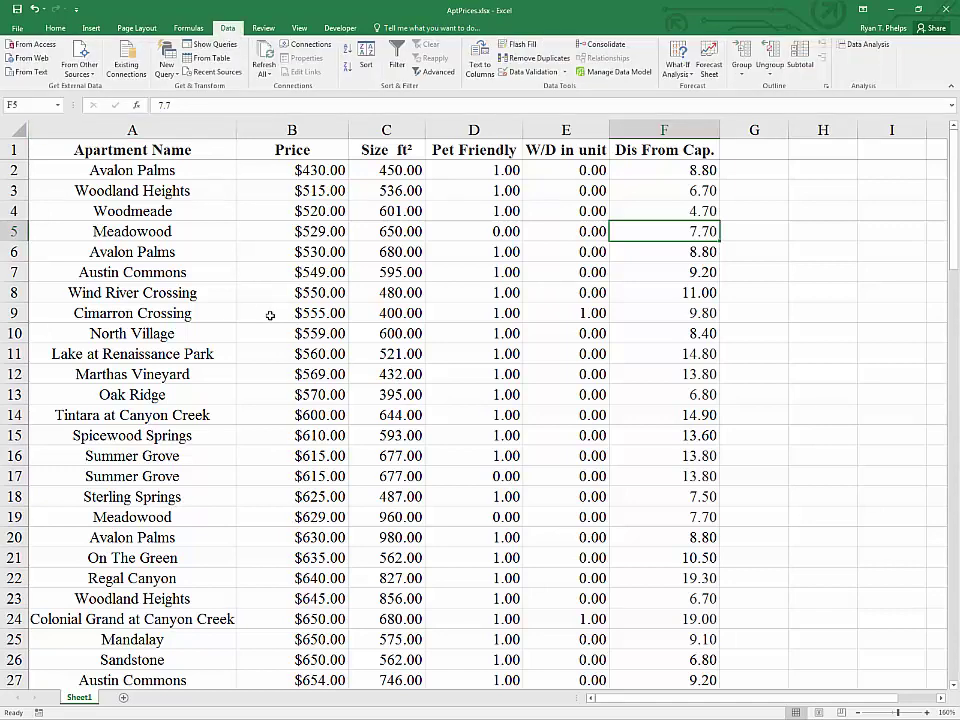
left_click(852, 52)
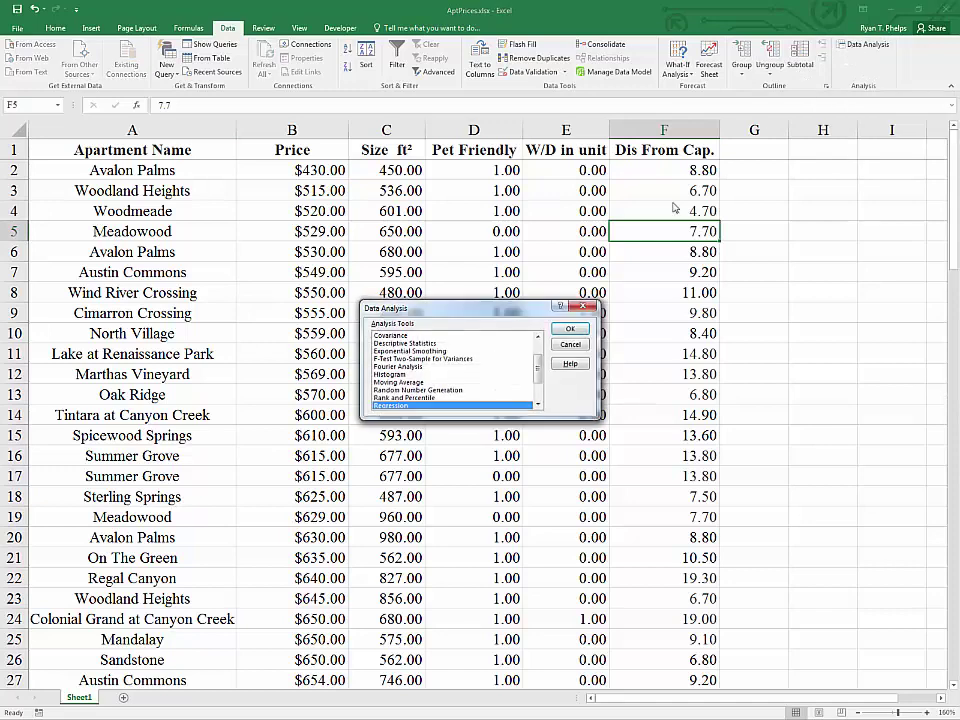
left_click(563, 331)
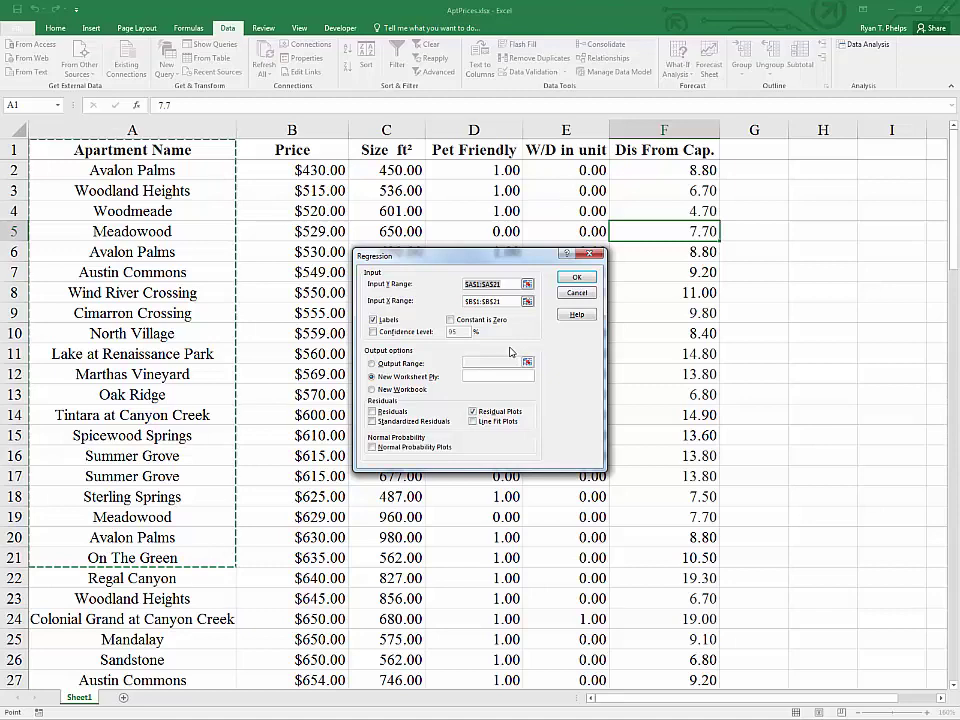
left_click(528, 285)
left_click(215, 156)
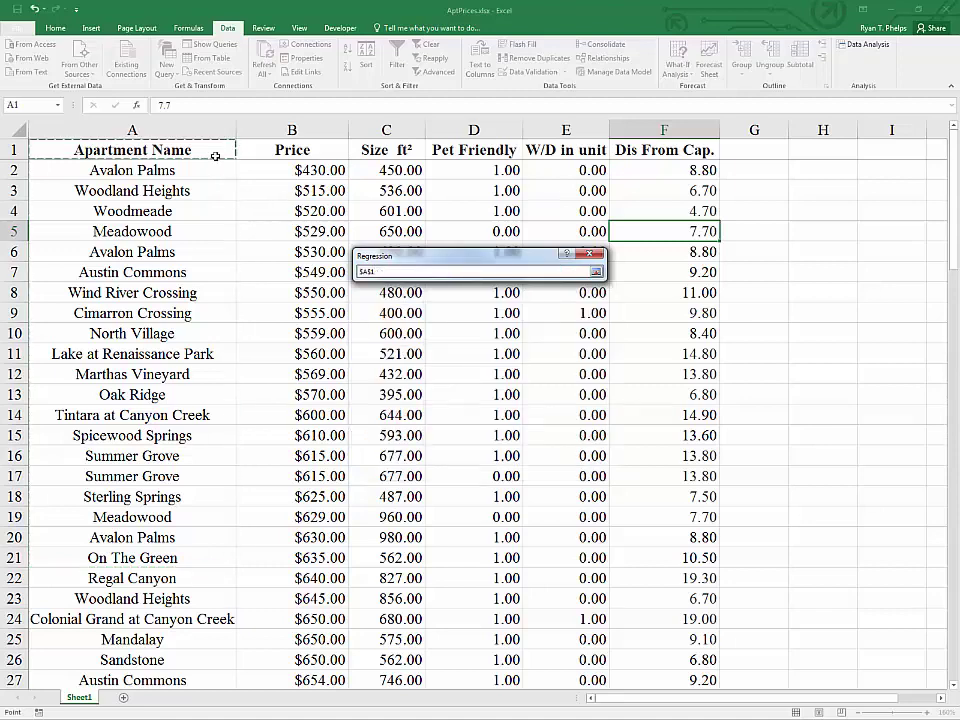
key("Right")
key("ctrl+shift+Down")
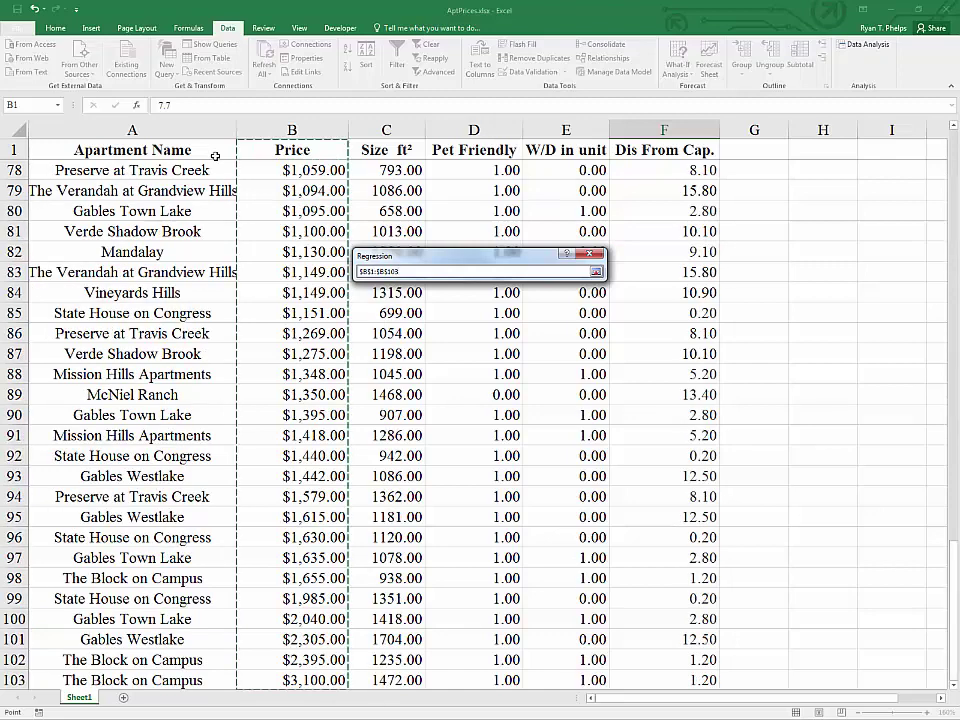
left_click(596, 271)
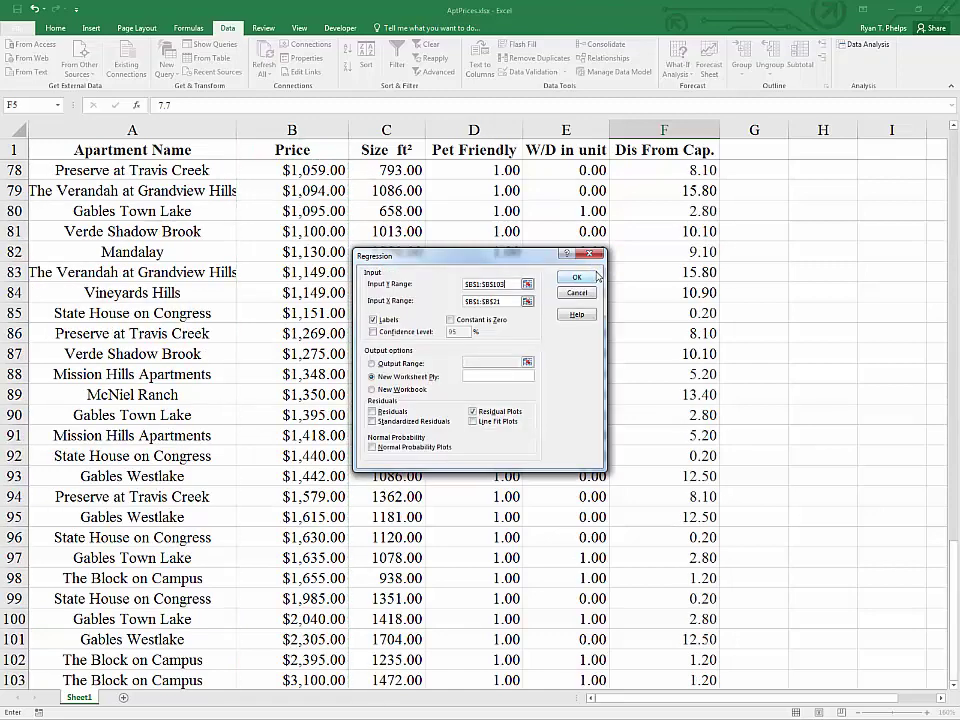
Set the input X range to C1:F103 and run the regression with labels and residual plots on a new worksheet.
left_click(527, 301)
scroll(420, 300, "up", 19)
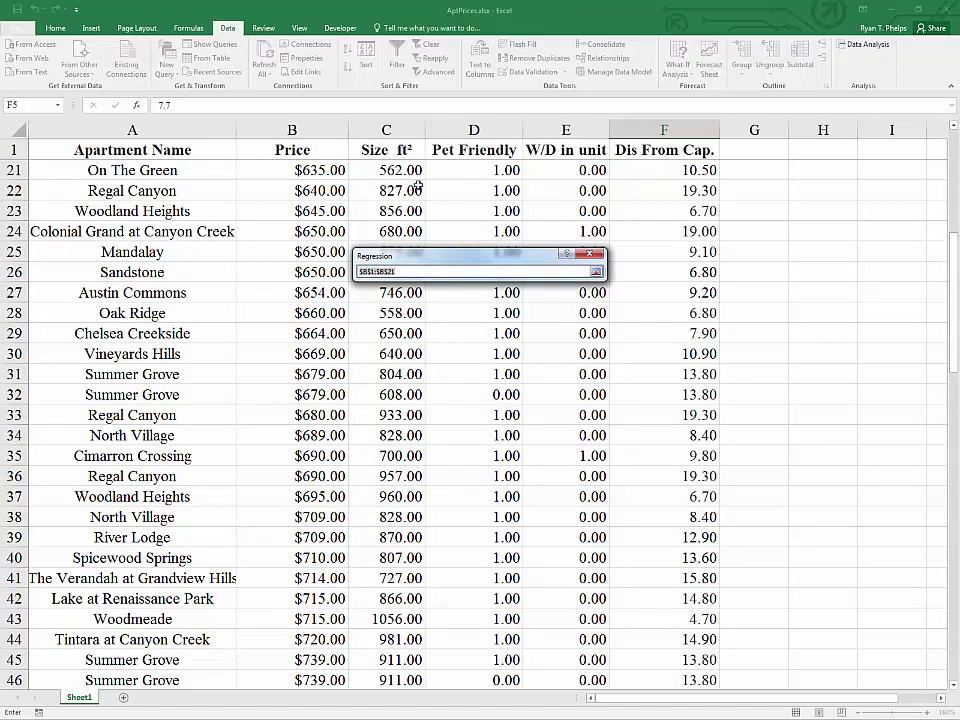
left_click(393, 150)
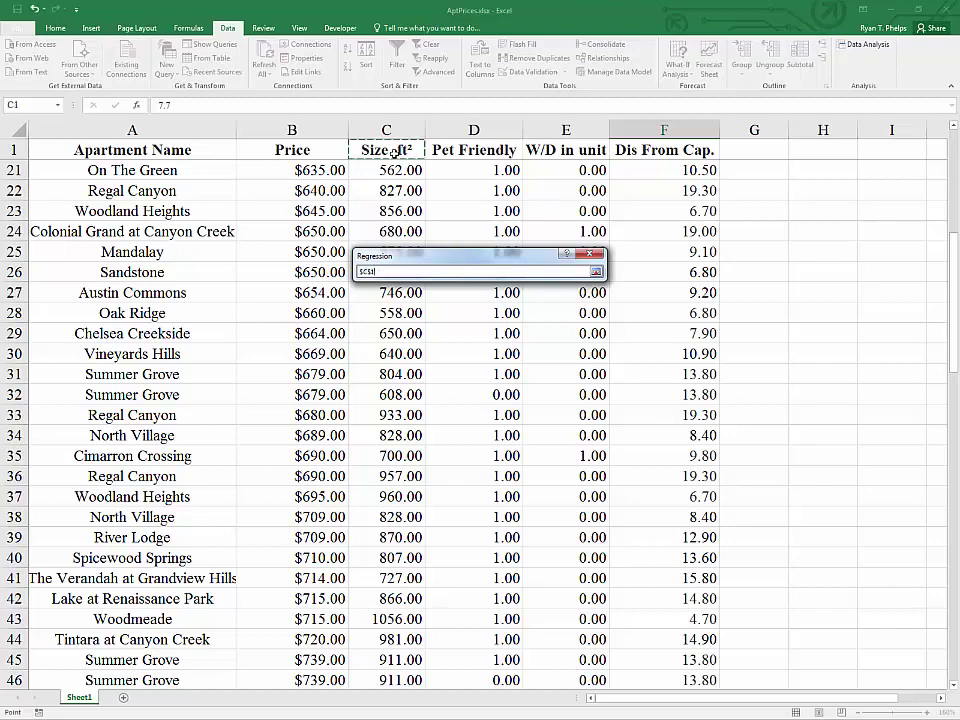
key("ctrl+shift+Right")
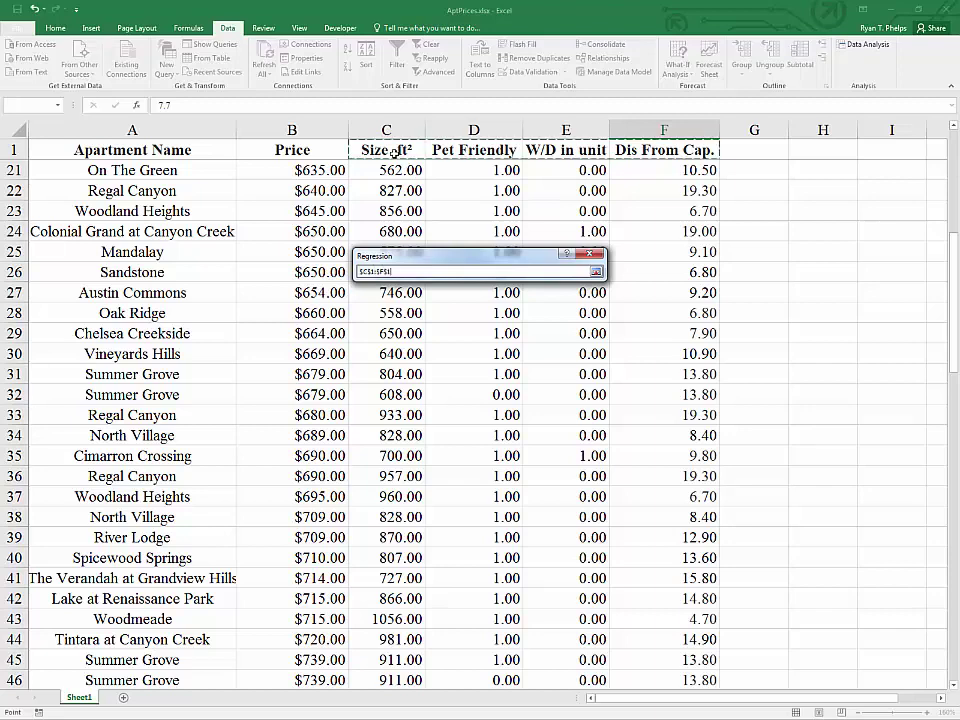
key("ctrl+shift+Down")
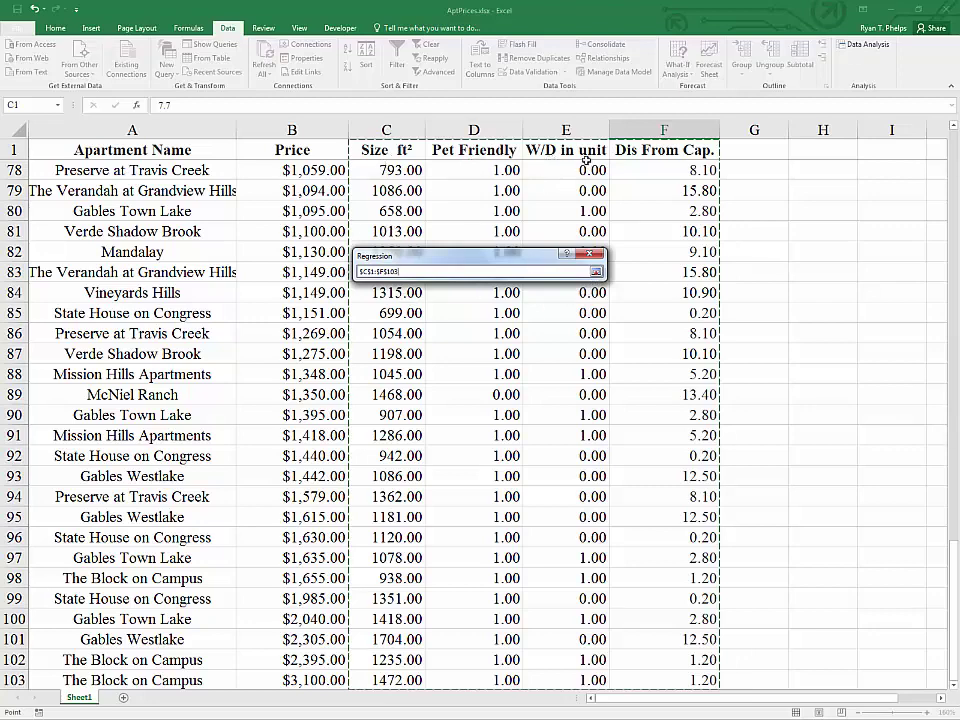
key("Return")
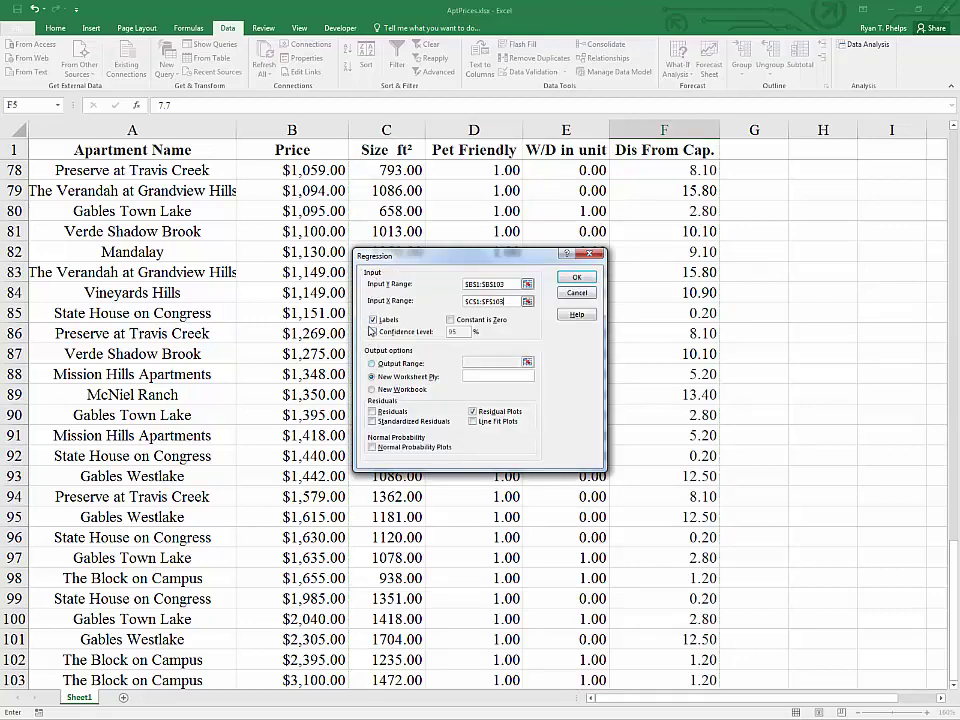
left_click(529, 304)
left_click(591, 260)
left_click(528, 301)
left_click(591, 260)
left_click(576, 280)
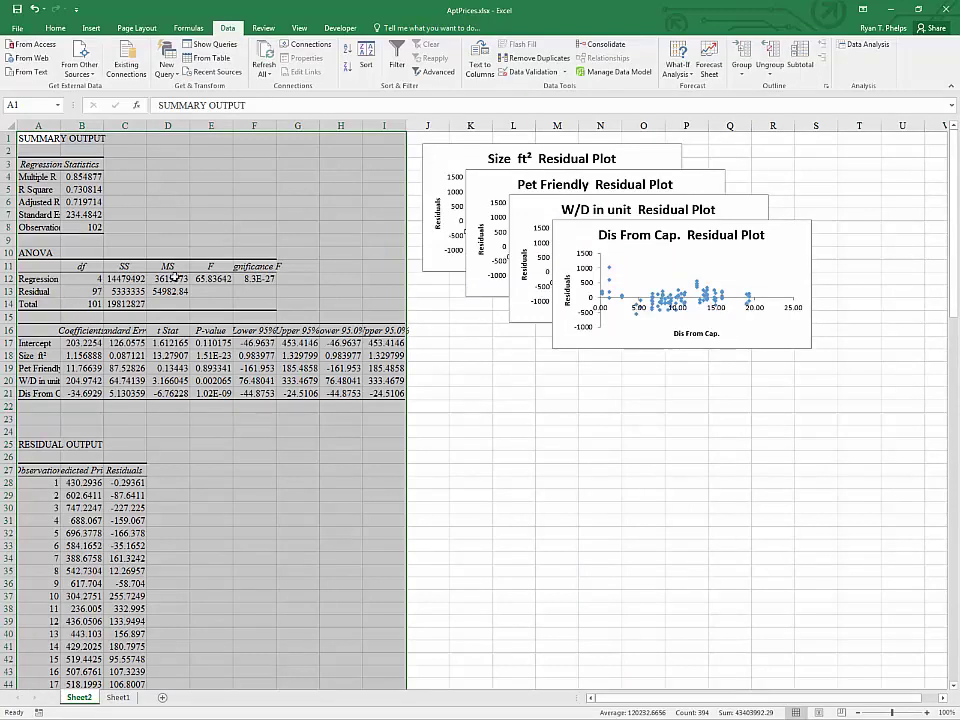
Copy the ANOVA table A10:F14 from the regression output into cell A3 of the Partial R Squared Template workbook.
left_click(37, 252)
left_click_drag(37, 252, 259, 320)
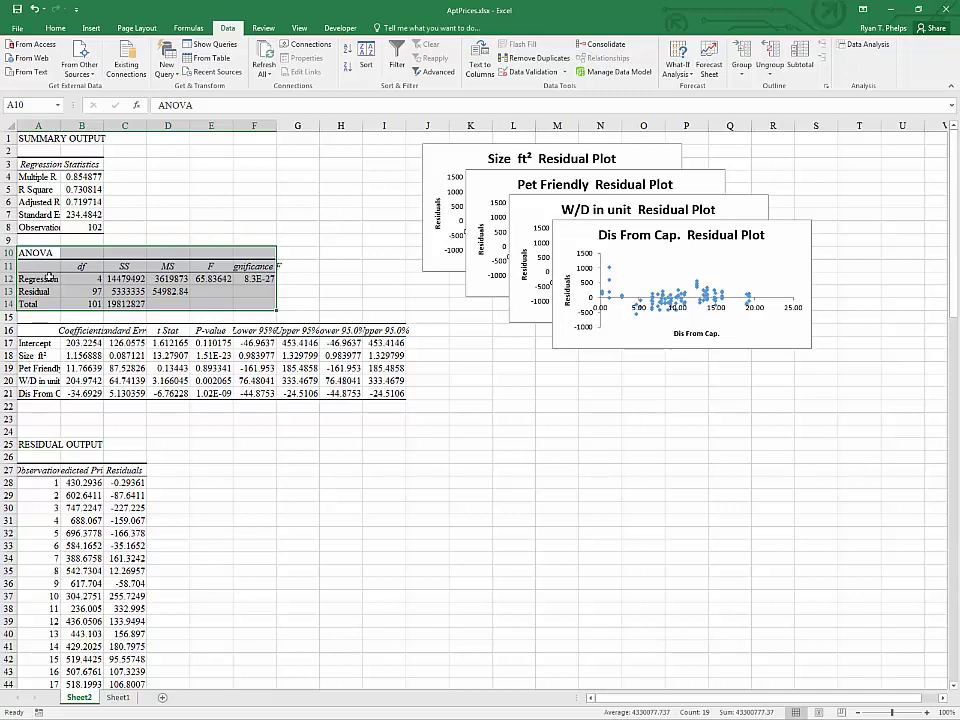
left_click_drag(36, 253, 243, 306)
key("ctrl+c")
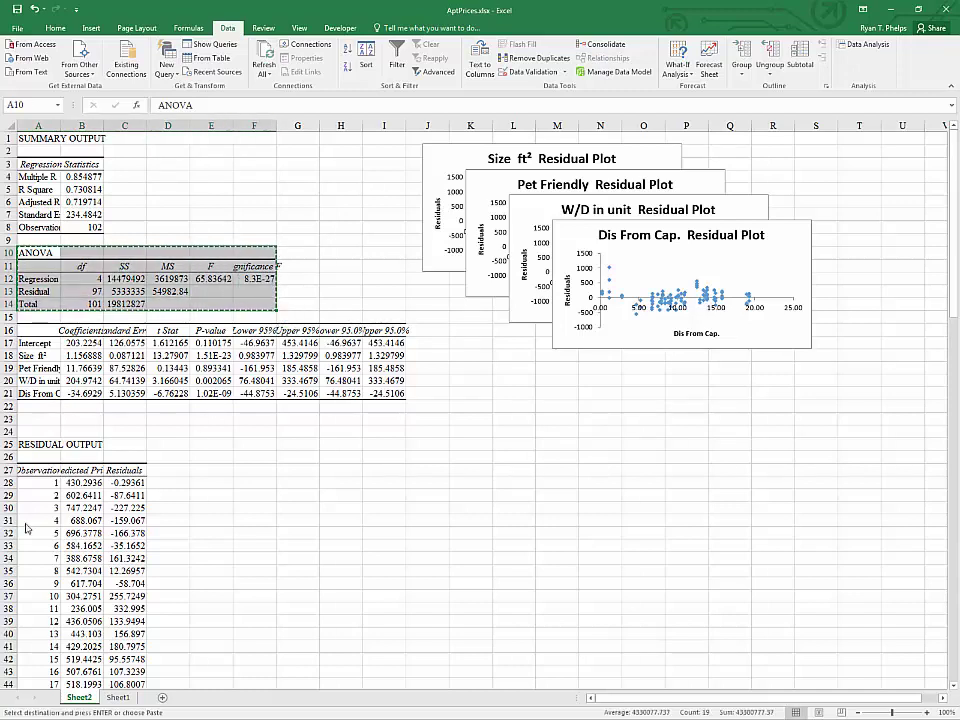
key("alt+Tab")
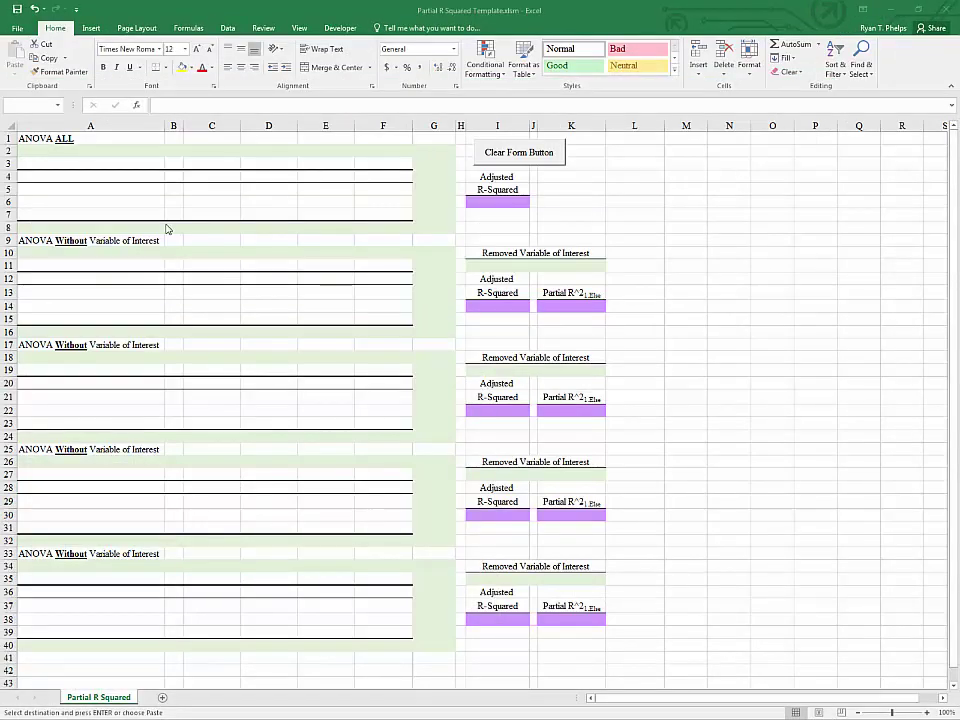
left_click(69, 162)
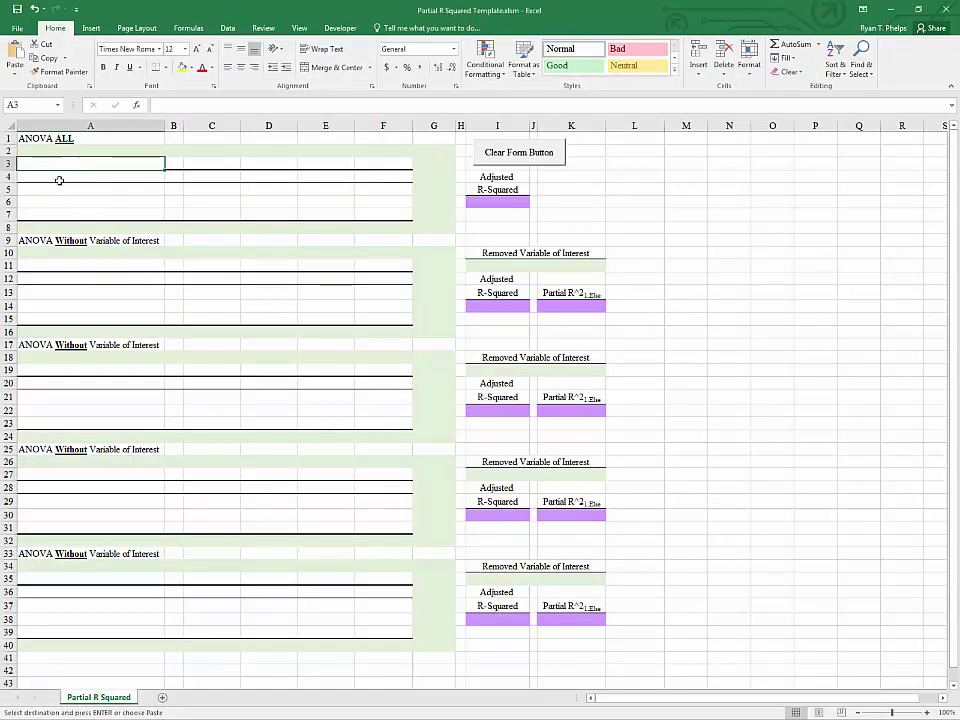
left_click(58, 177)
left_click(53, 163)
key("ctrl+v")
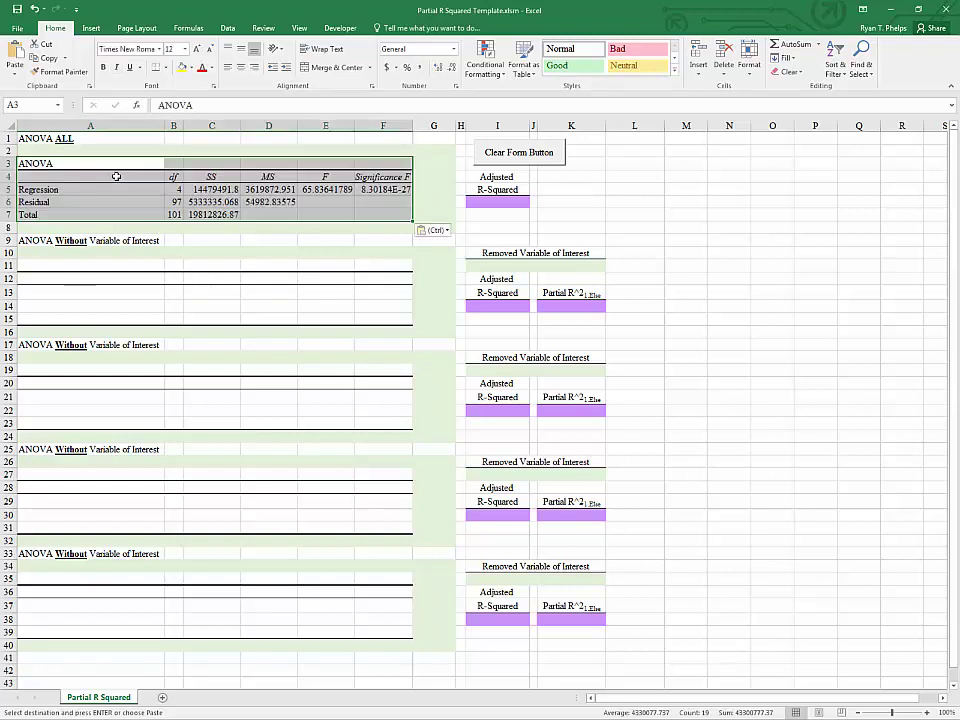
Calculate the full model's adjusted R-squared in cell I6 with the formula =1-(D6/(C7/B7)).
left_click(120, 189)
left_click(193, 204)
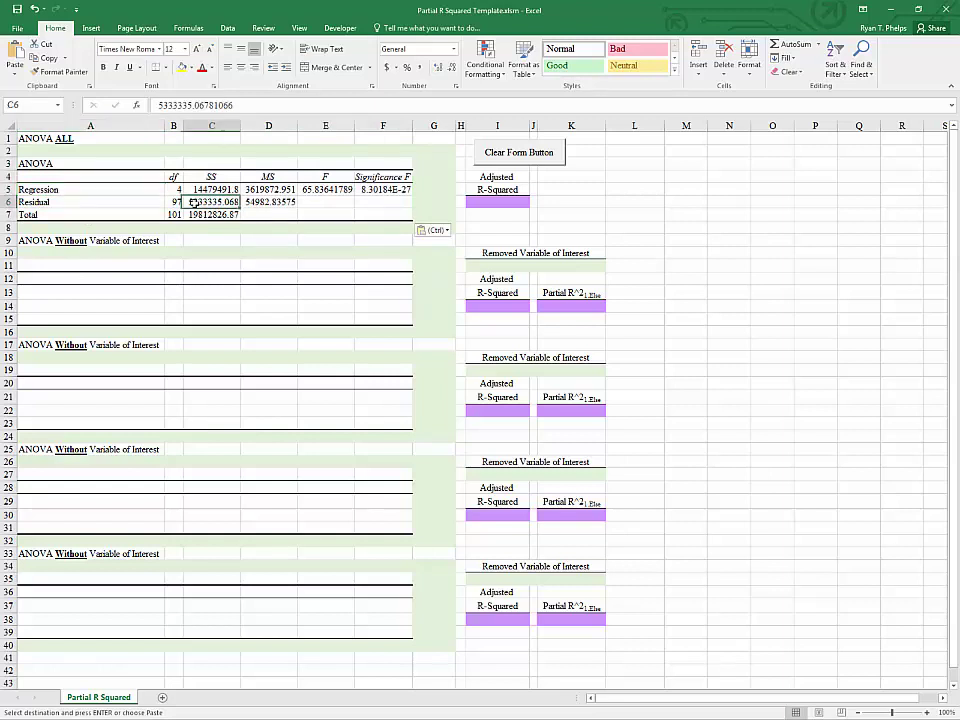
left_click(490, 204)
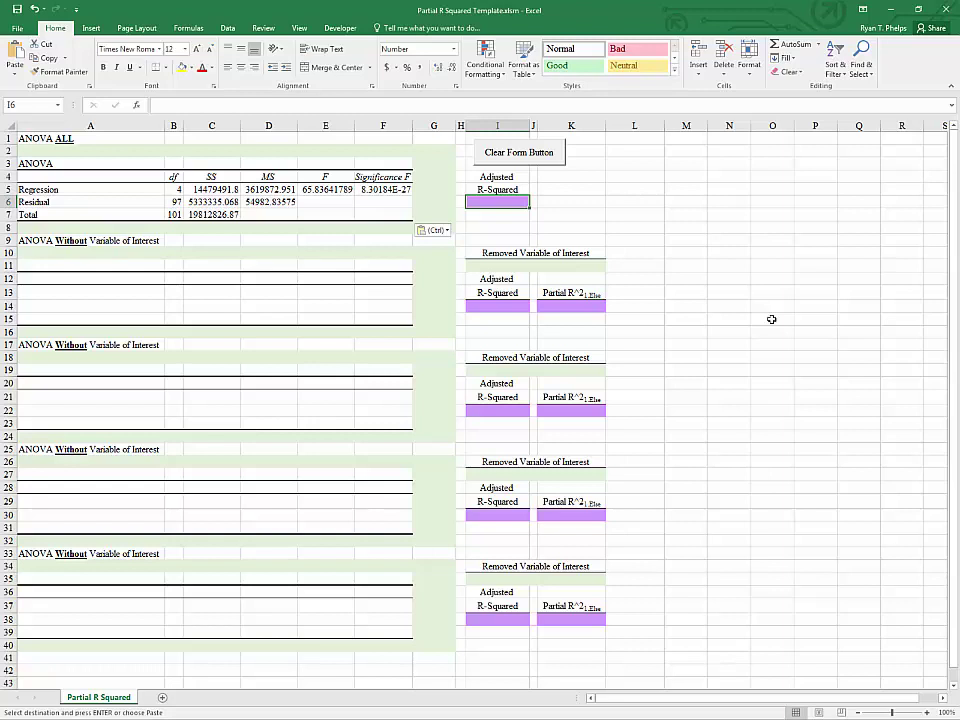
type("=")
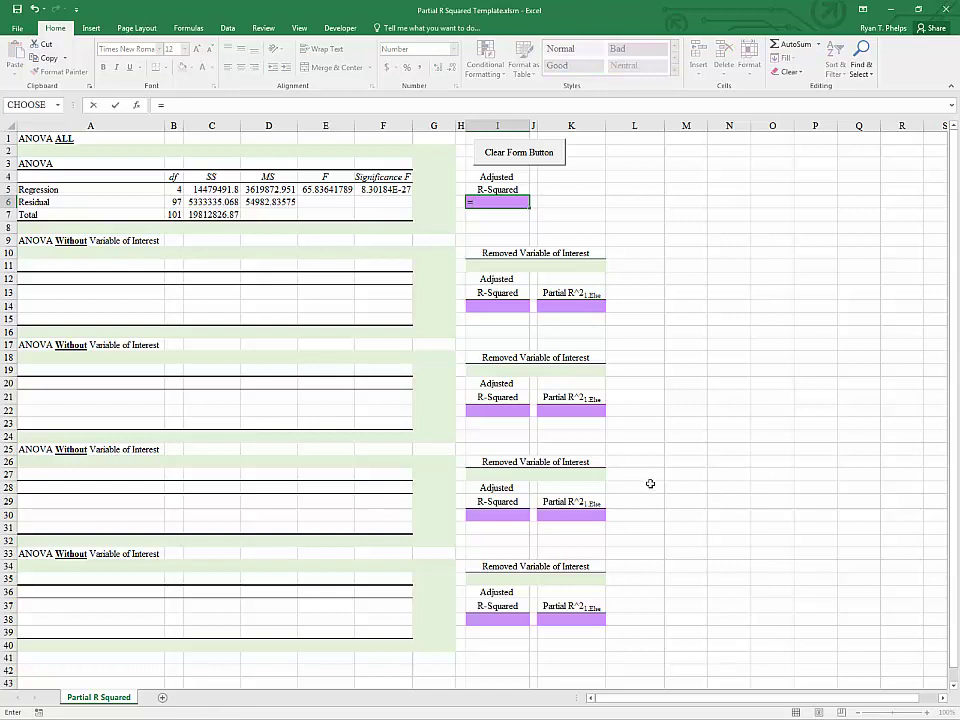
type("1-(")
left_click(266, 201)
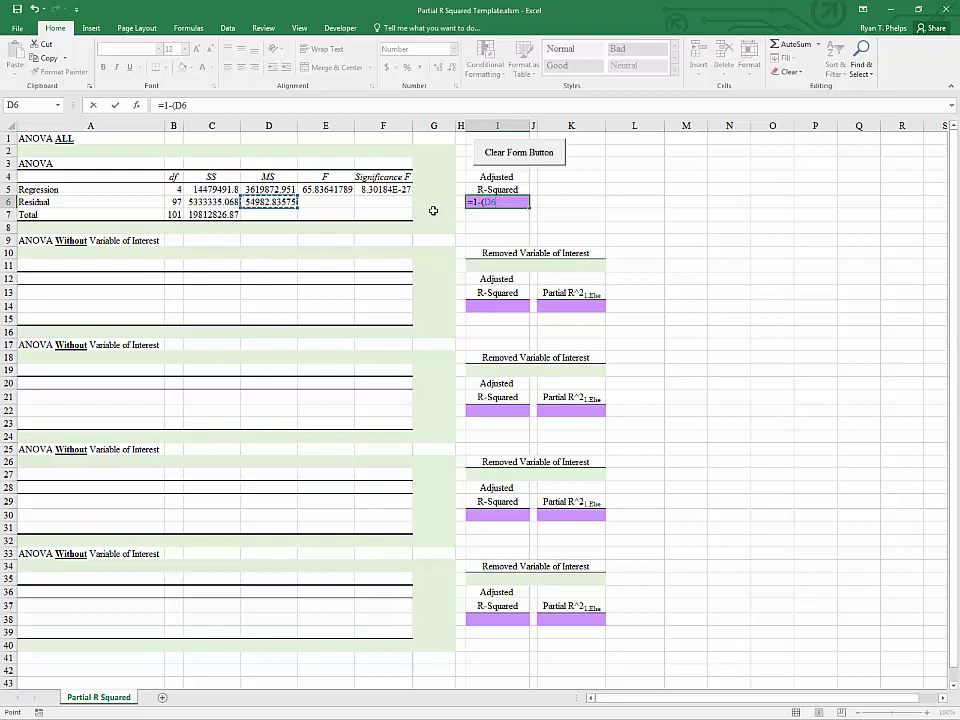
type("/(")
left_click(230, 214)
type("/")
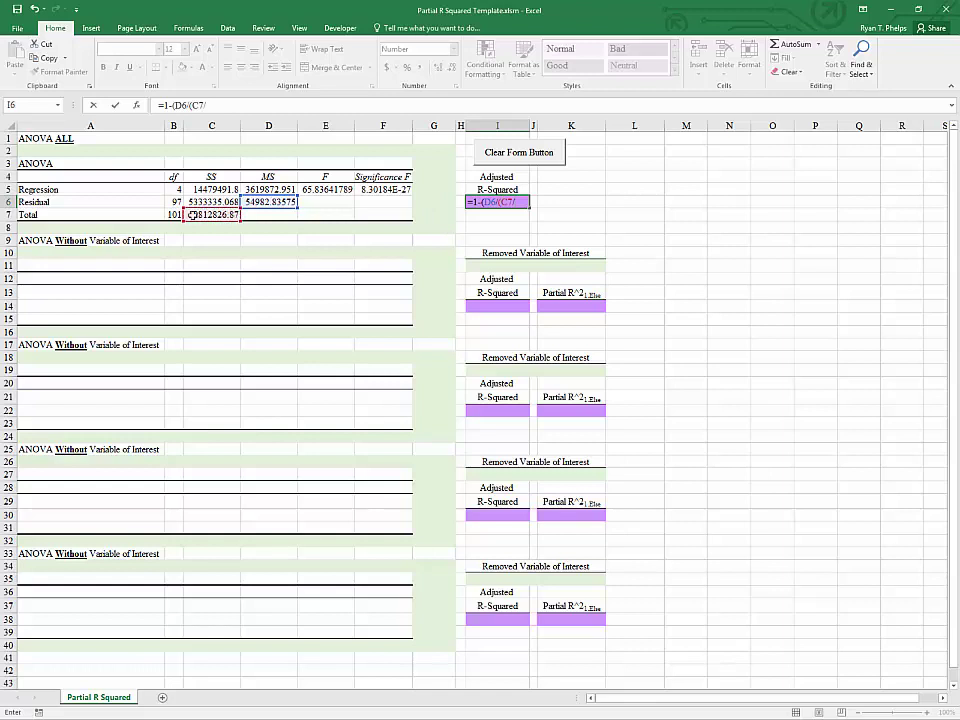
left_click(175, 214)
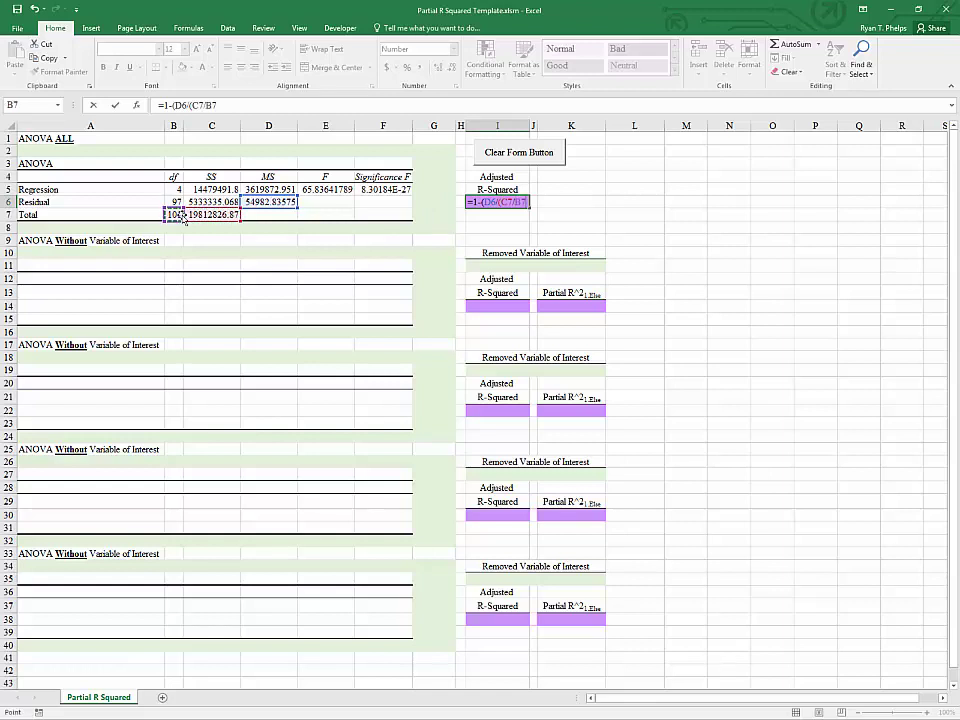
type("))")
key("Return")
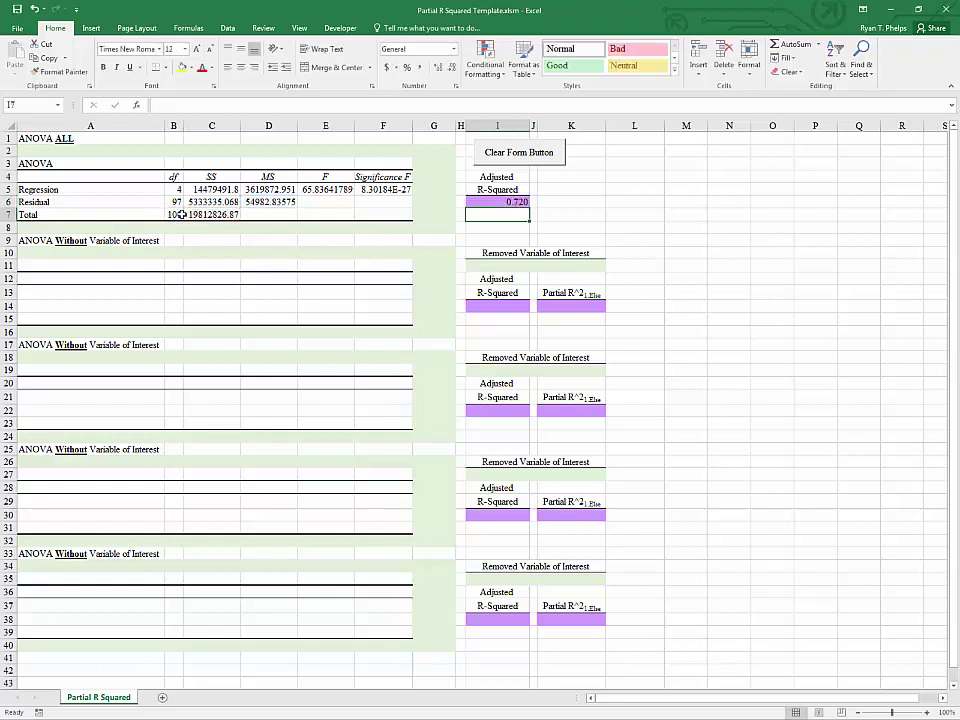
key("Up")
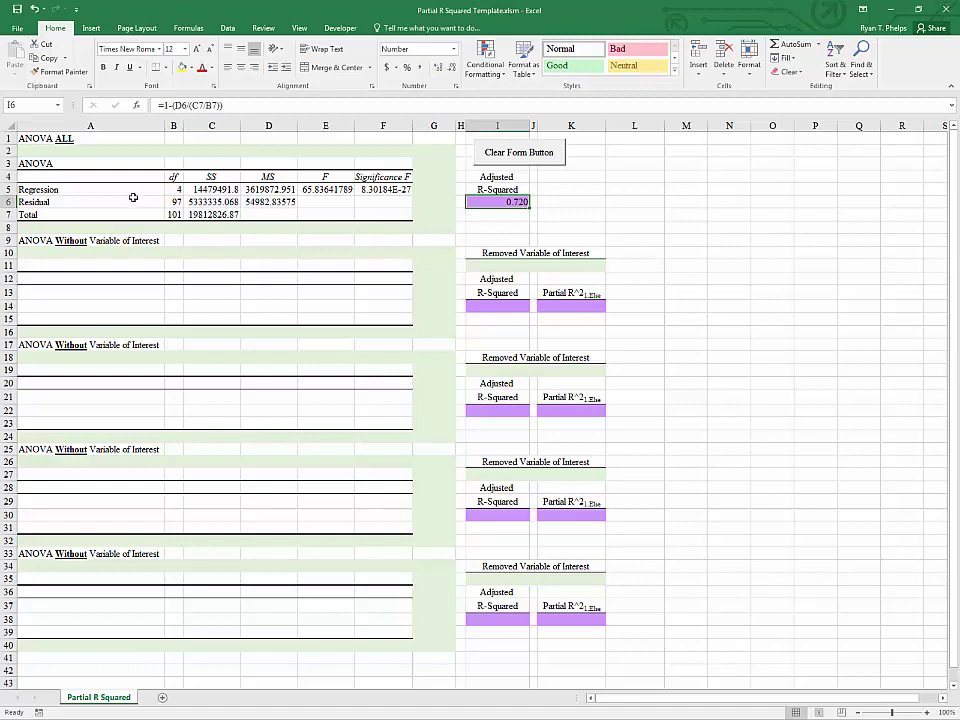
Return to Sheet1 of the AptPrices workbook and start a new Regression analysis.
left_click(190, 265)
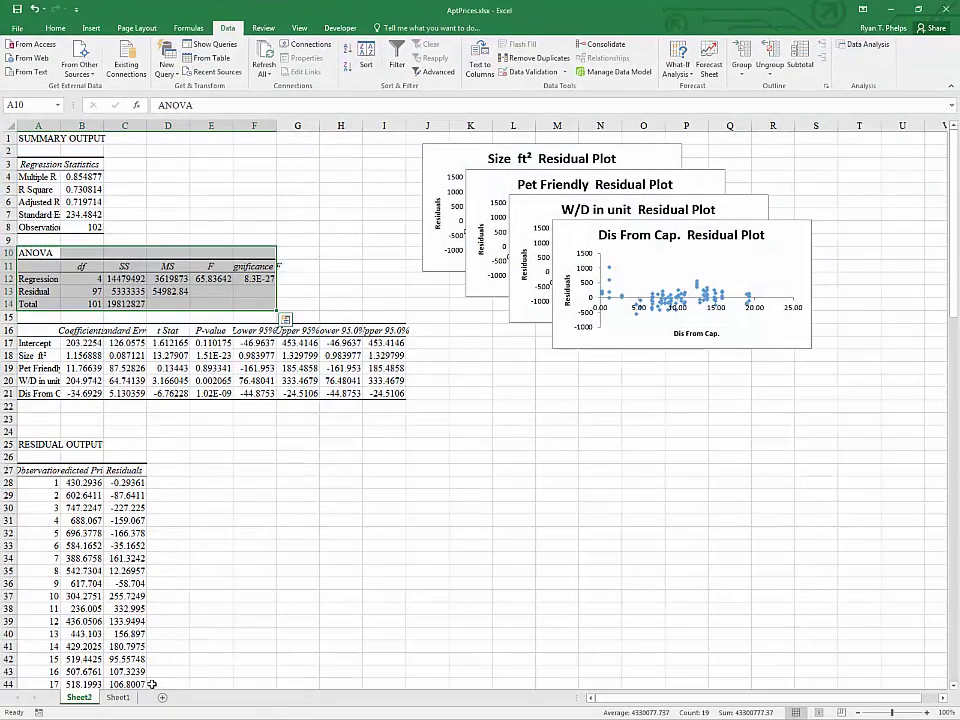
left_click(120, 699)
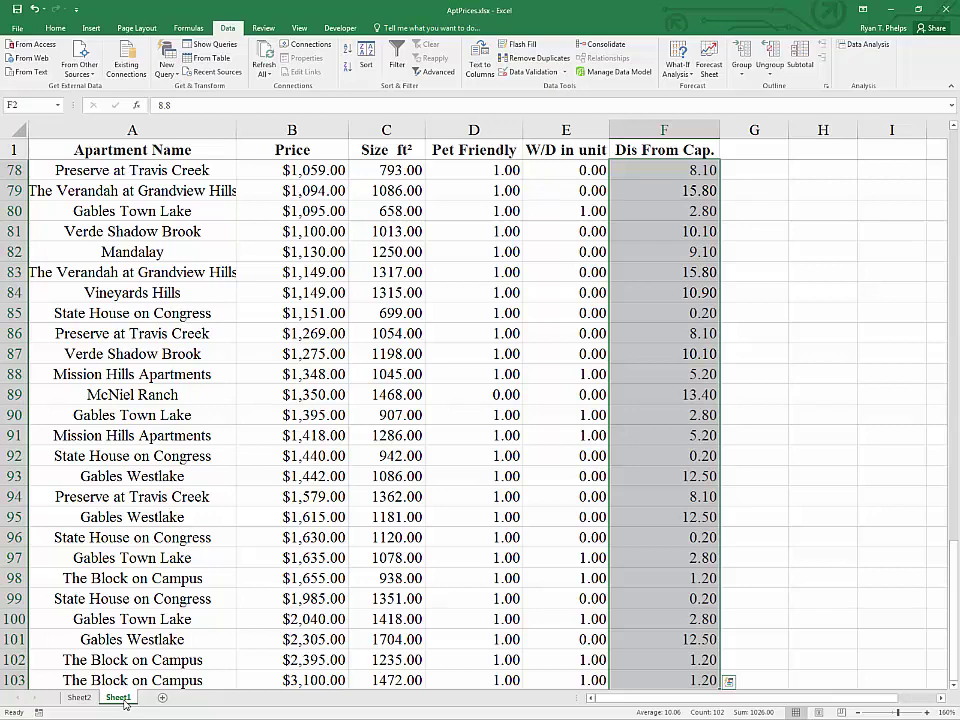
left_click(383, 129)
left_click(370, 175)
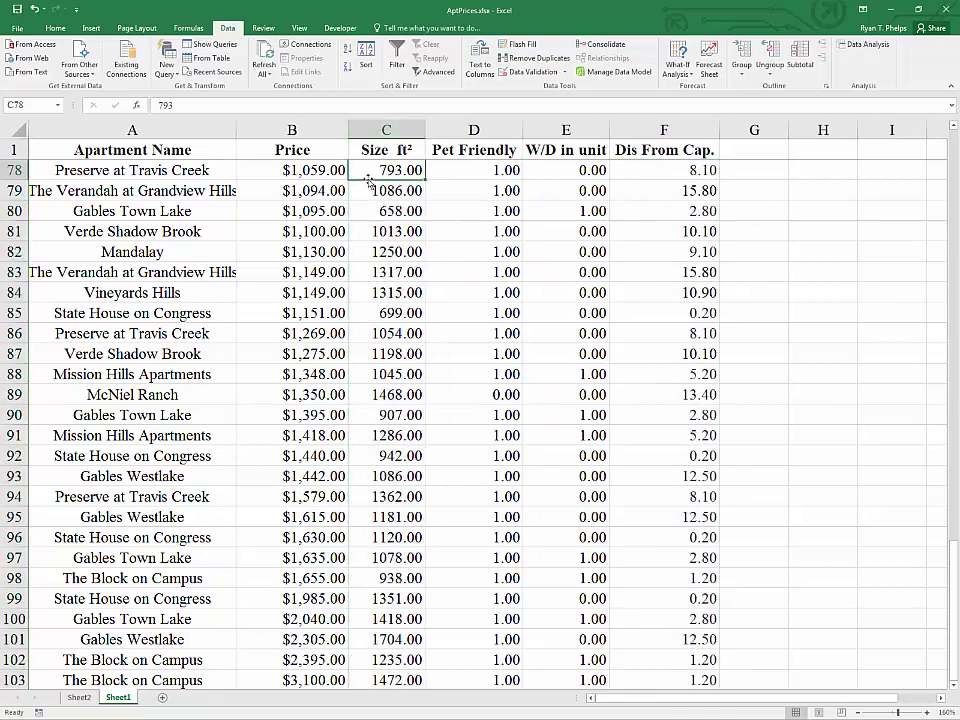
left_click(513, 173)
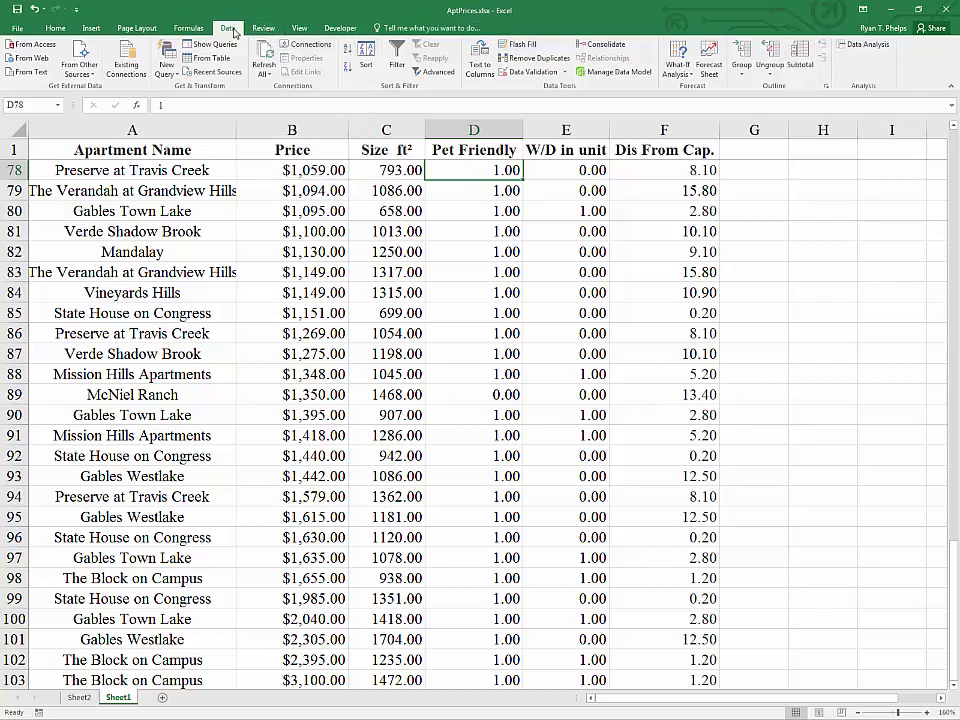
left_click(868, 45)
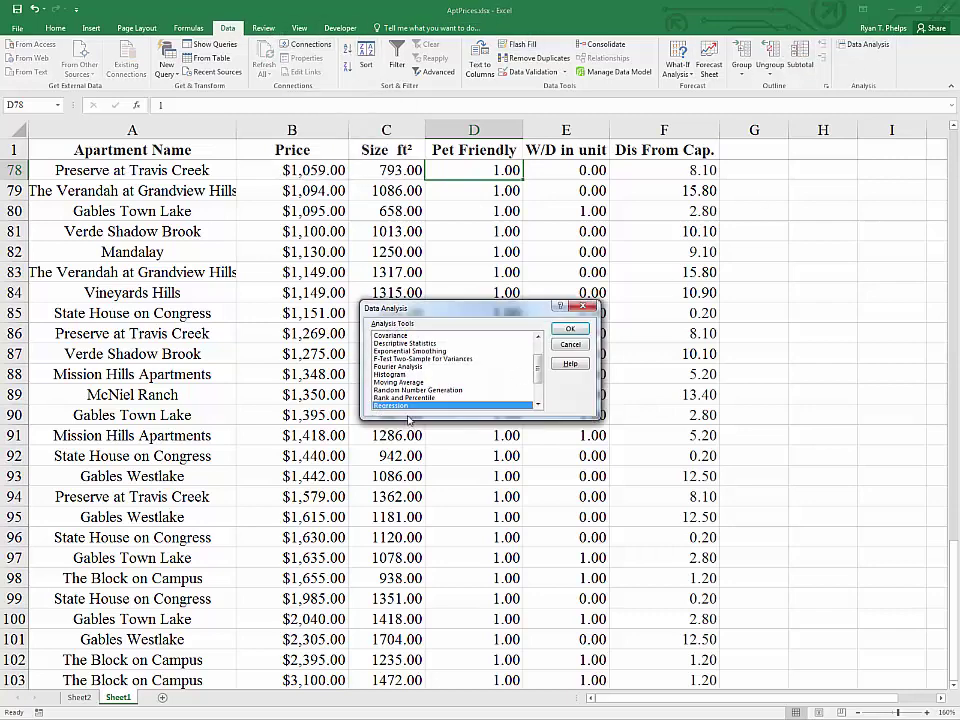
left_click(569, 329)
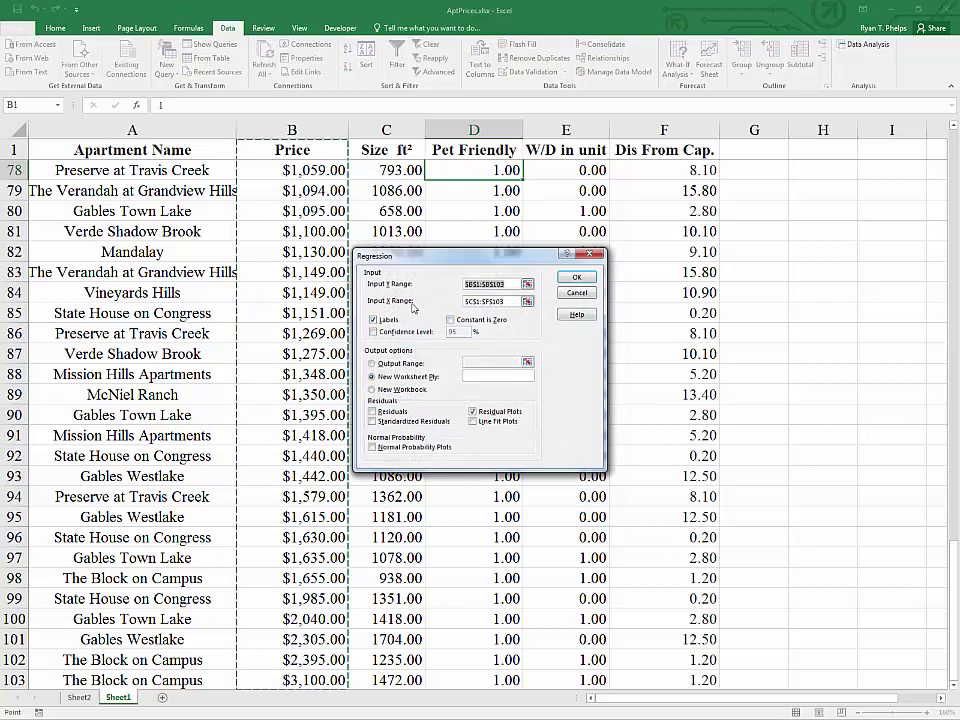
Set the input X range to D1:F103, turn off residual plots, and run the regression with labels on a new worksheet.
left_click(527, 301)
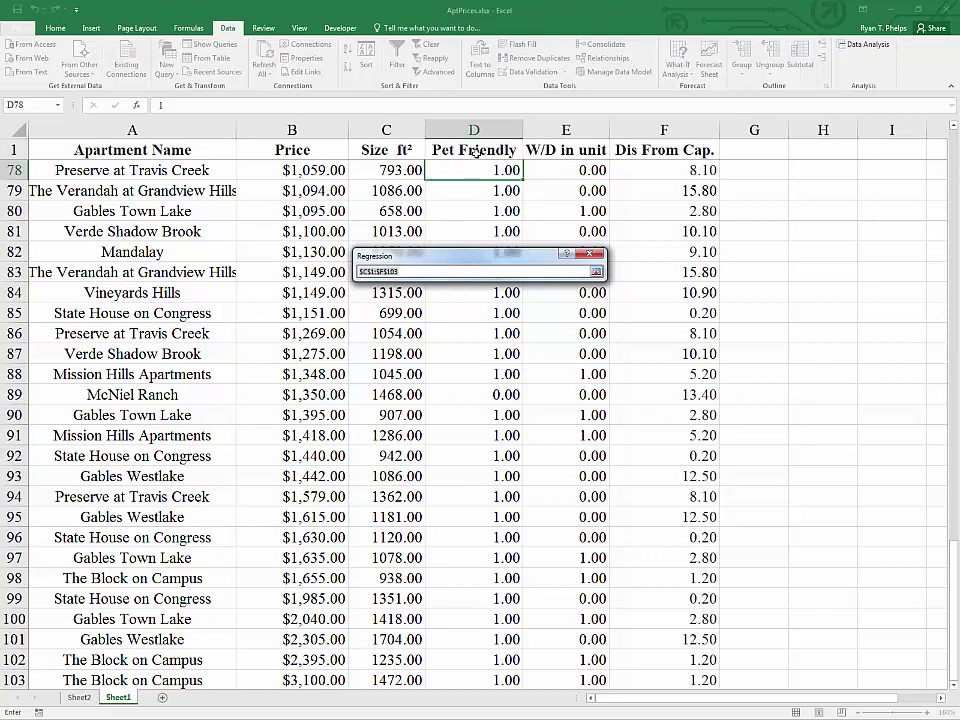
left_click(474, 150)
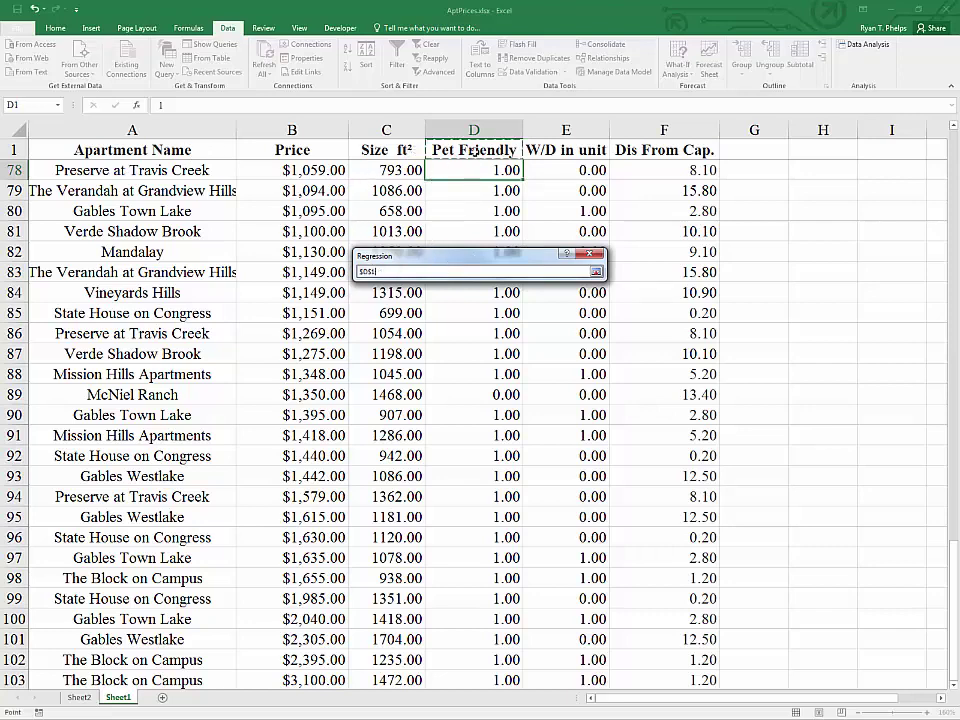
key("ctrl+shift+Right")
key("ctrl+shift+Down")
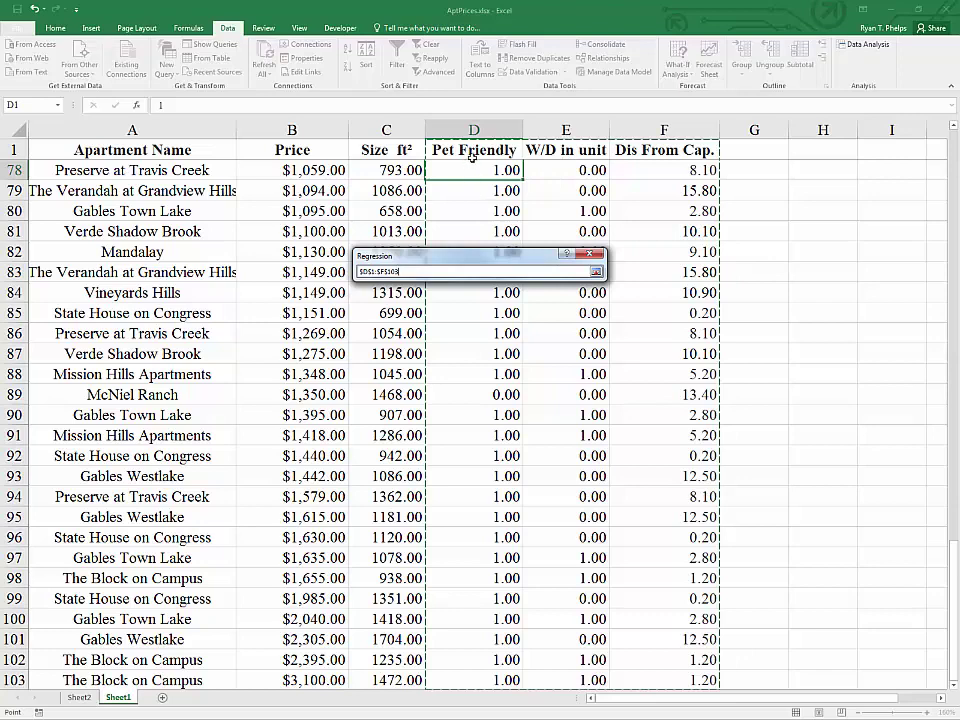
left_click(596, 272)
left_click(373, 320)
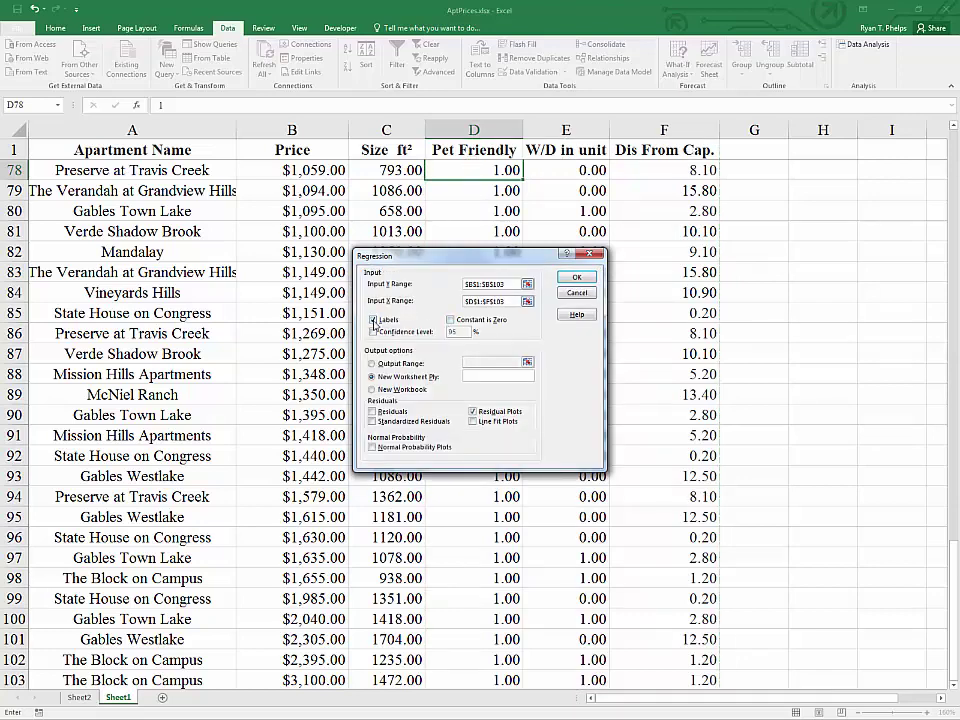
left_click(473, 413)
left_click(575, 279)
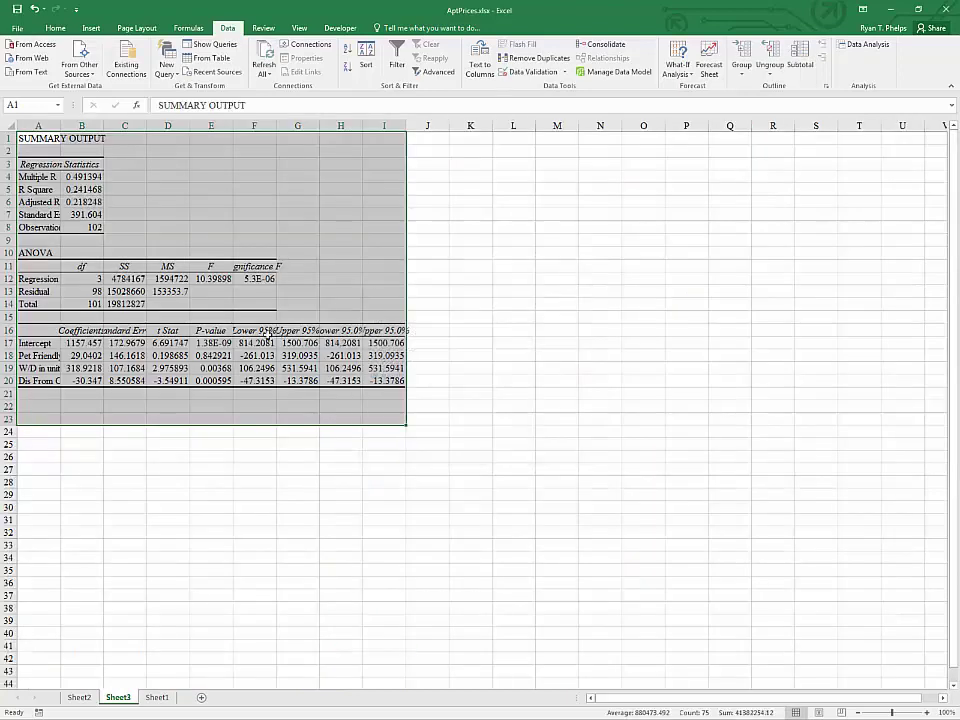
left_click(124, 330)
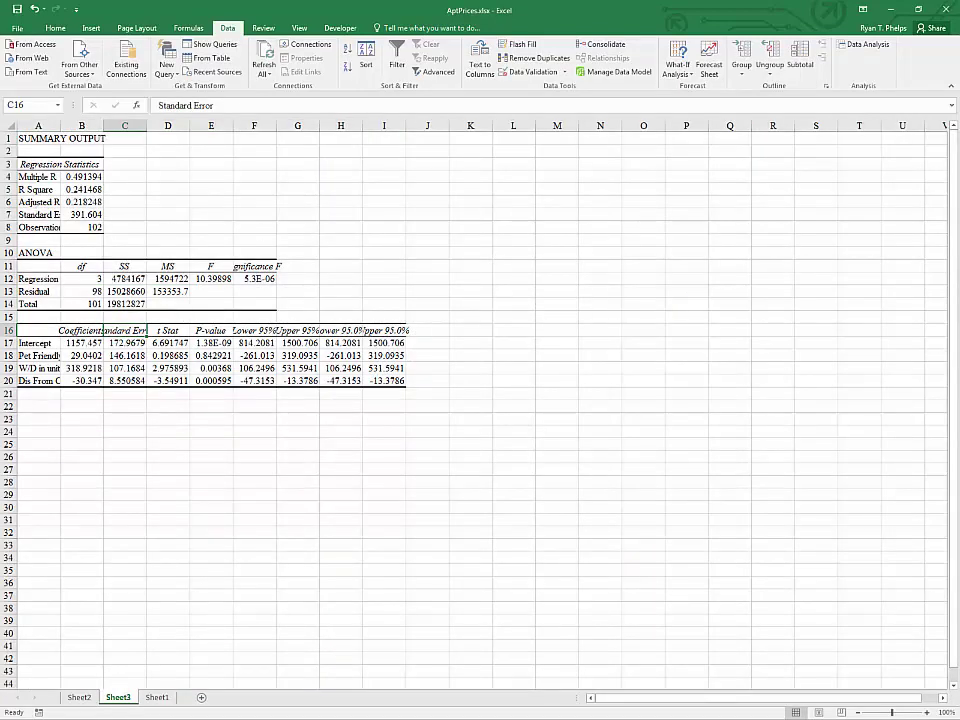
Copy the Size ft² header from cell C1 of Sheet1 into the template's first Removed Variable of Interest cell, I11.
left_click(157, 697)
left_click(362, 155)
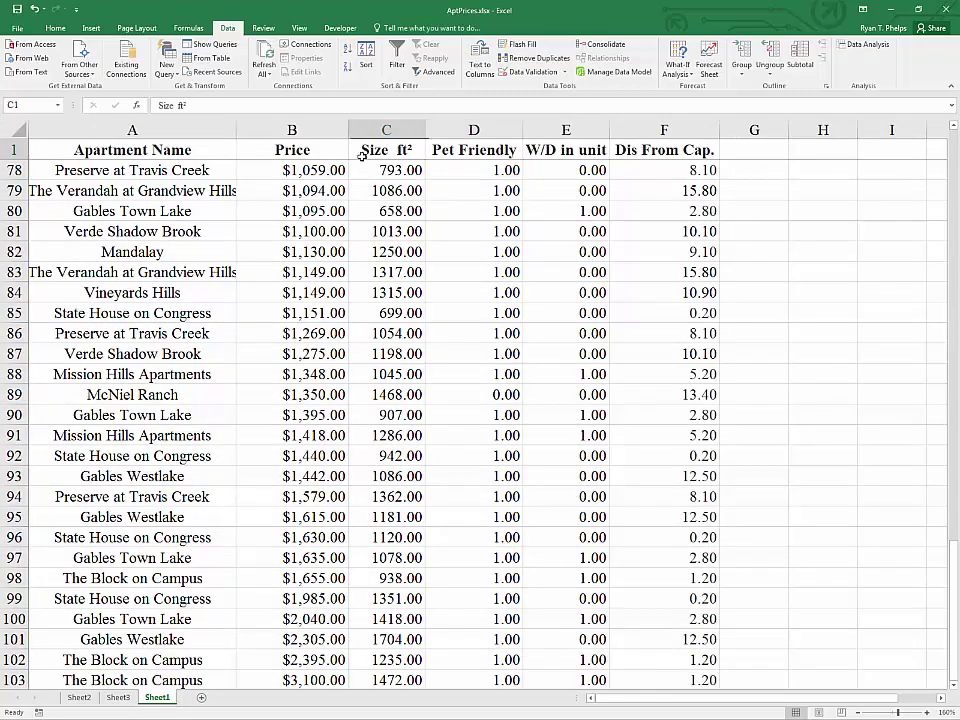
key("ctrl+c")
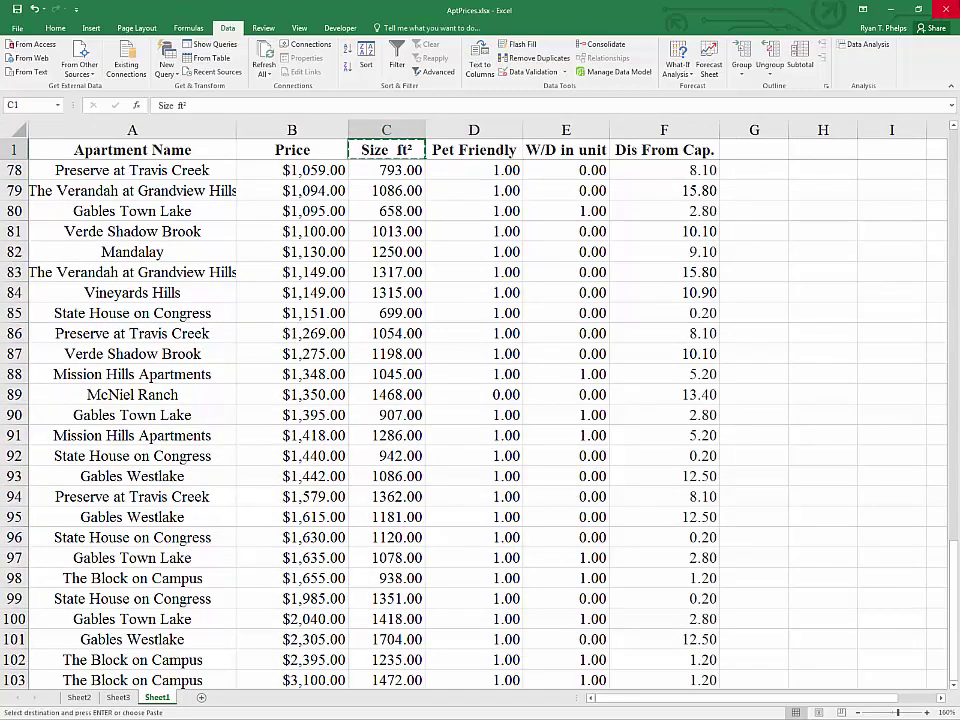
left_click(899, 8)
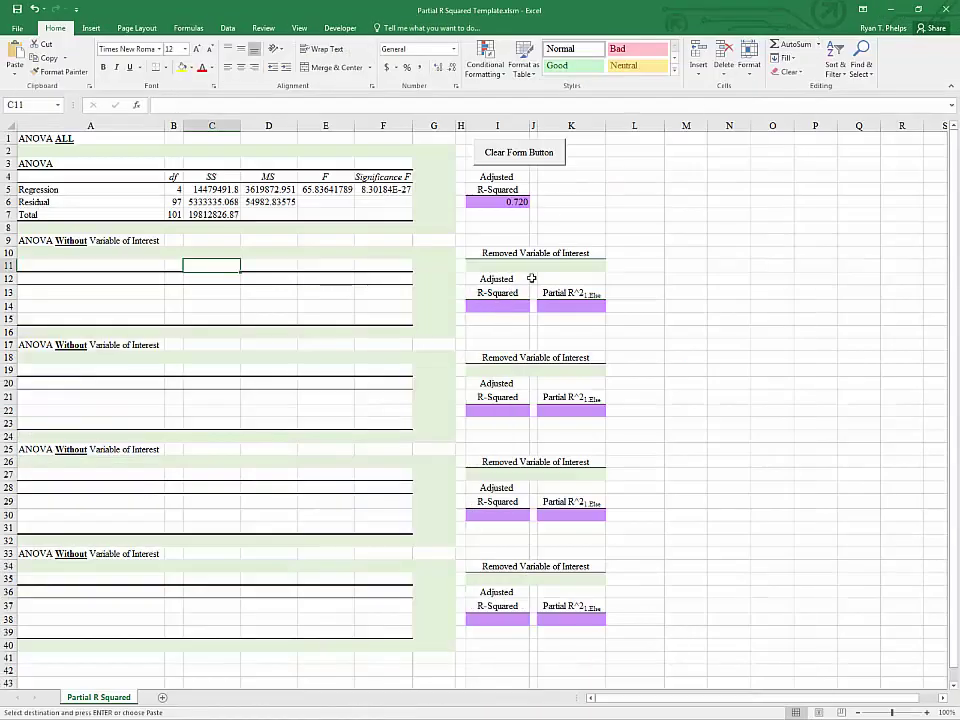
left_click(533, 266)
key("ctrl+v")
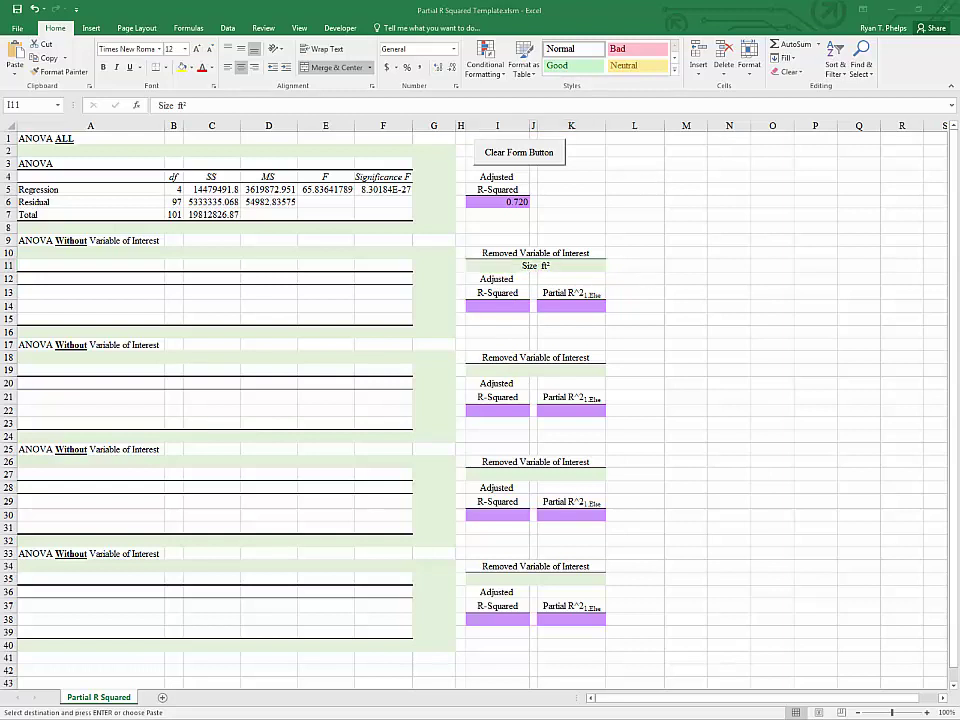
Copy the ANOVA table A10:F14 from Sheet3 of the AptPrices workbook into cell A11 of the Partial R Squared Template.
key("alt+Tab")
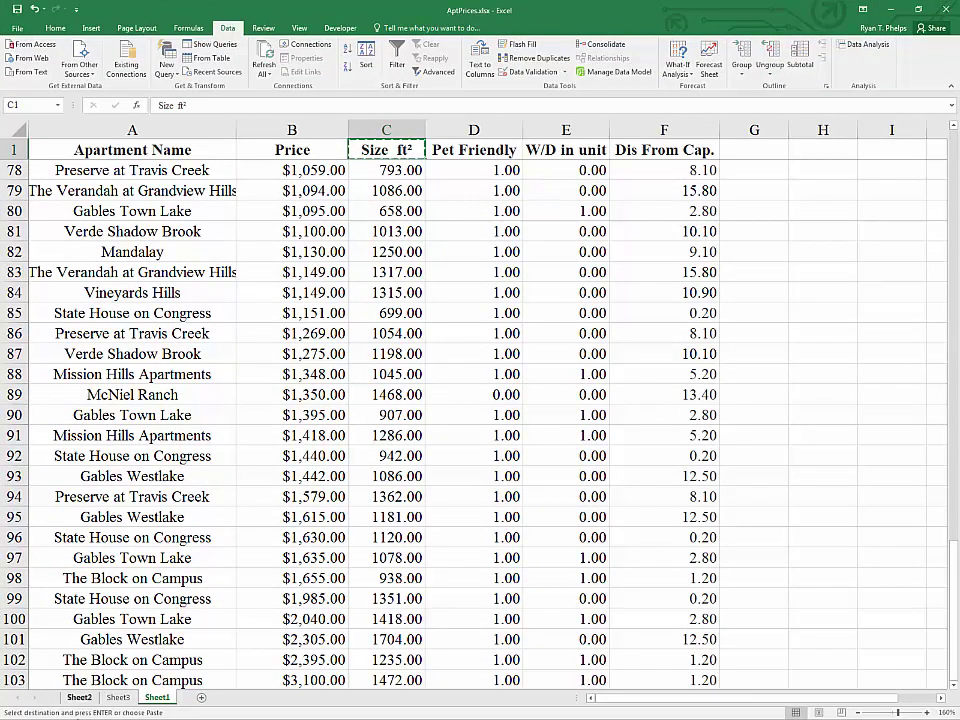
left_click(117, 697)
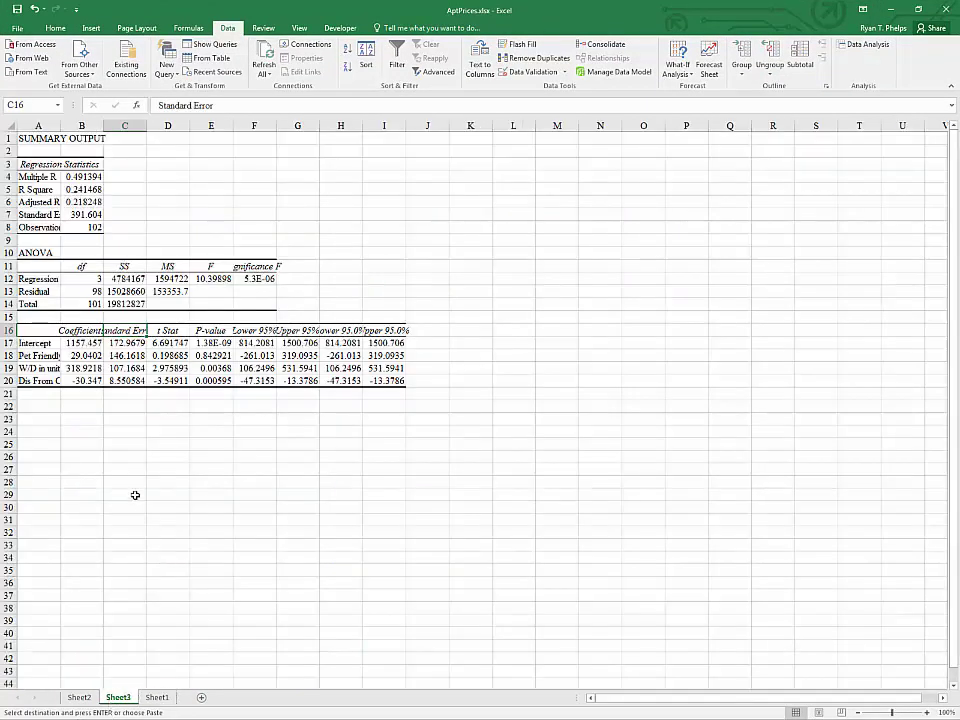
left_click_drag(50, 252, 258, 305)
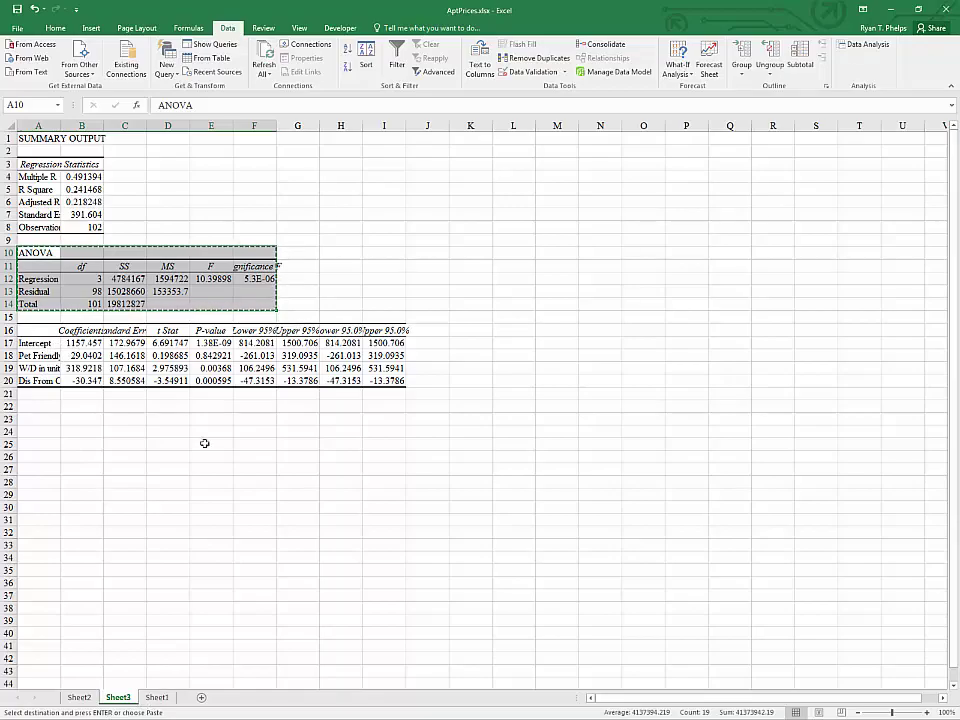
left_click(888, 14)
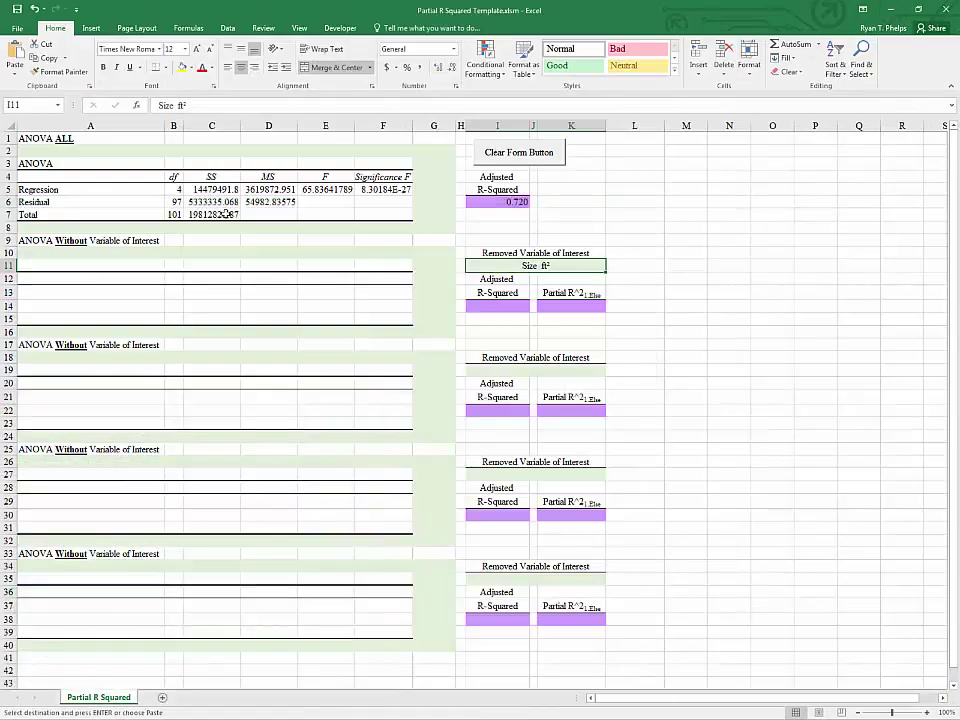
left_click(40, 265)
key("ctrl+v")
left_click(64, 290)
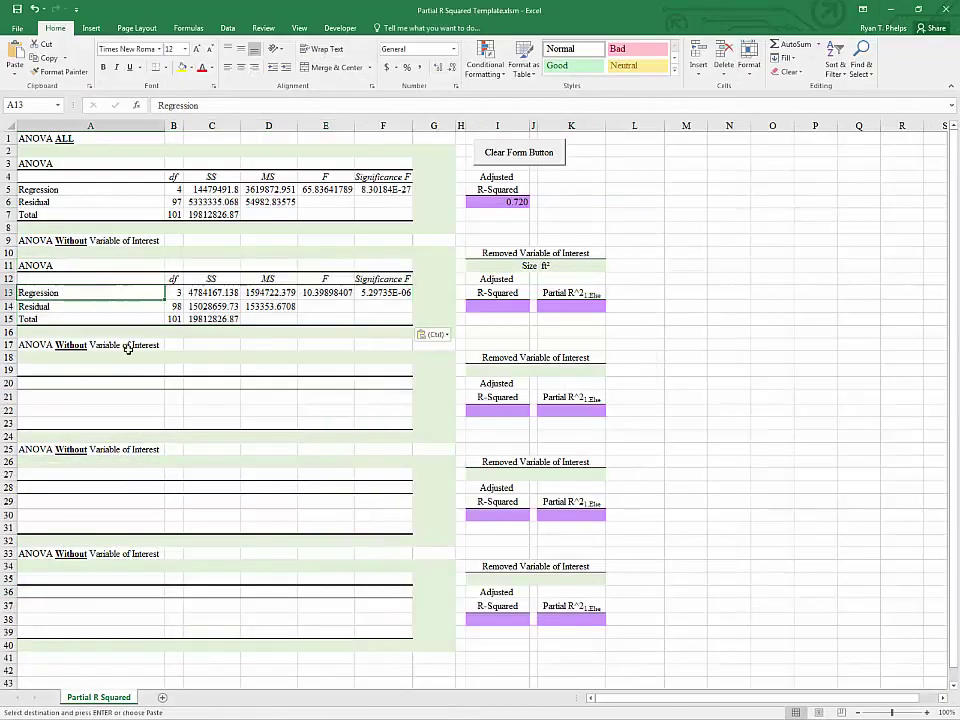
left_click(233, 366)
left_click(326, 319)
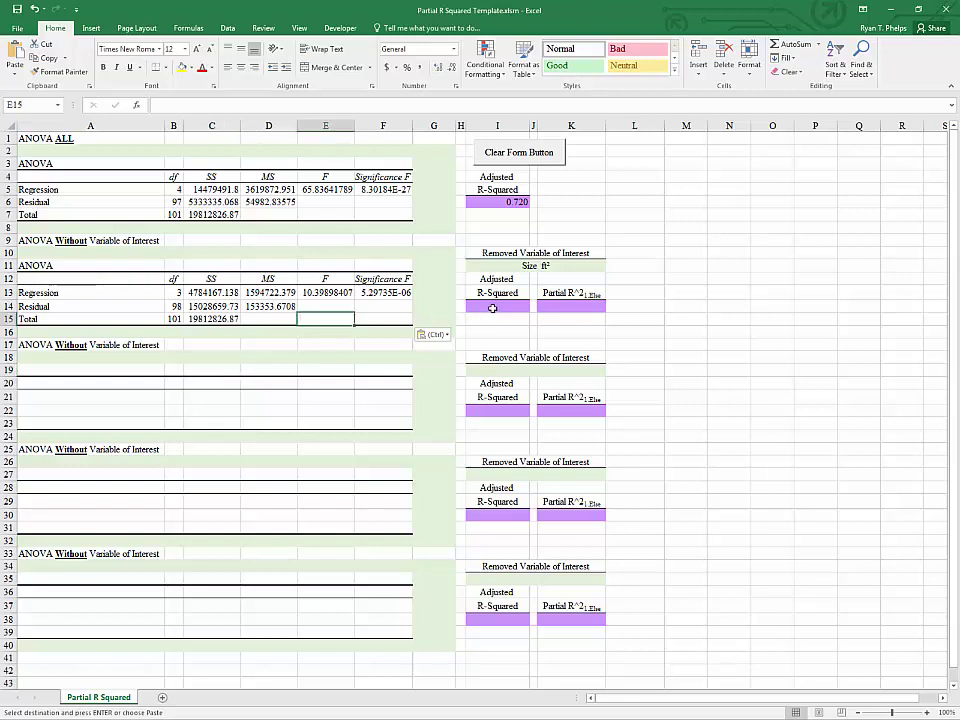
Copy the adjusted R-squared formula from cell I6 into cell I14 for the model without Size.
left_click(497, 201)
key("ctrl+c")
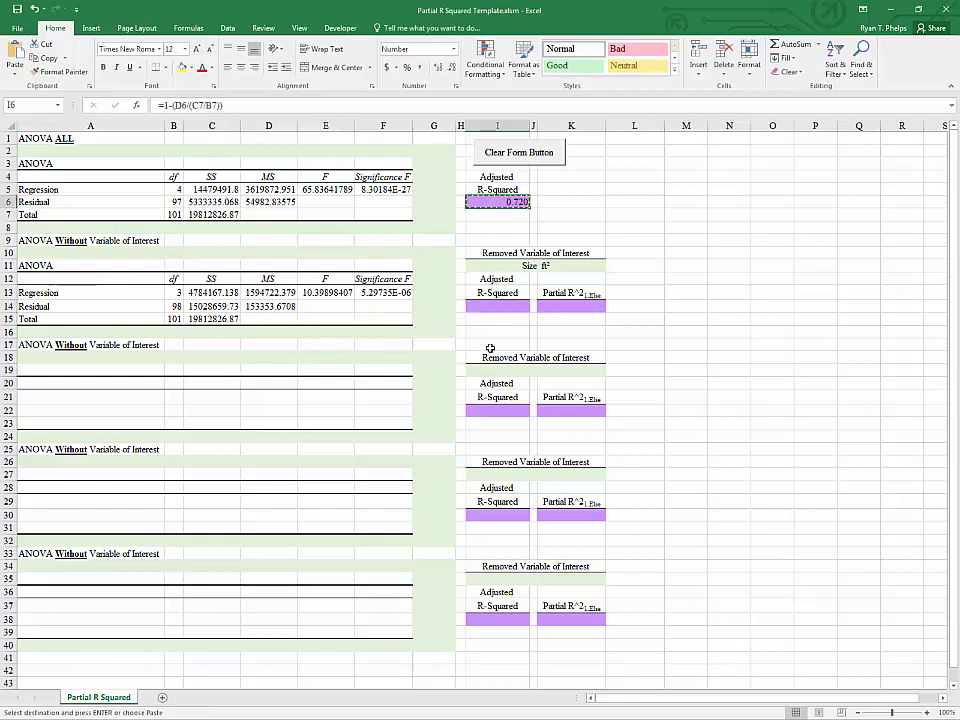
left_click(495, 306)
key("ctrl+v")
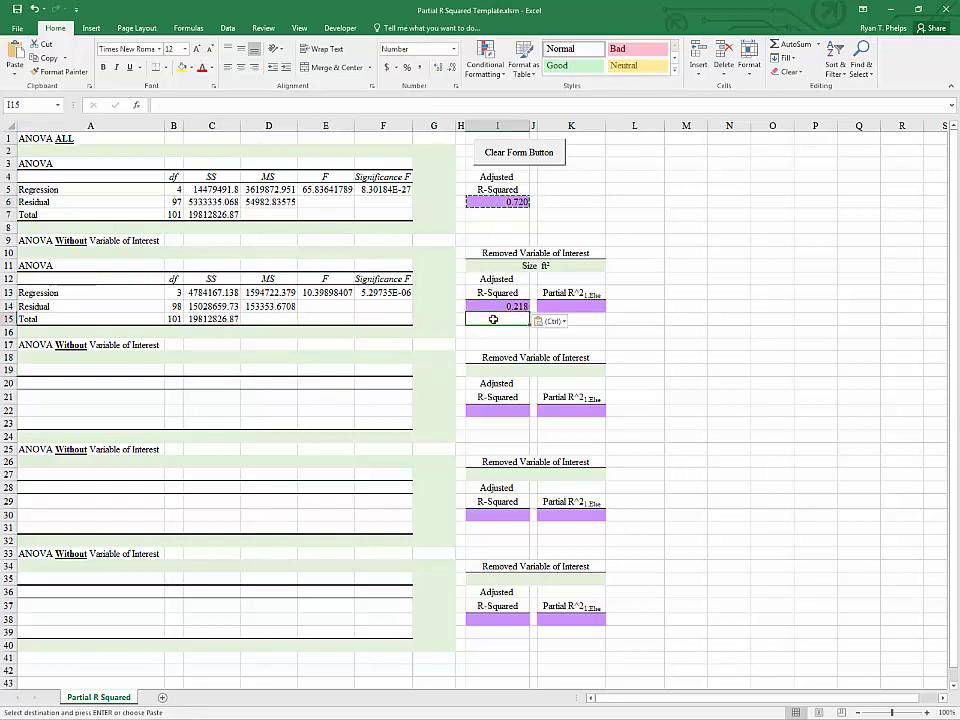
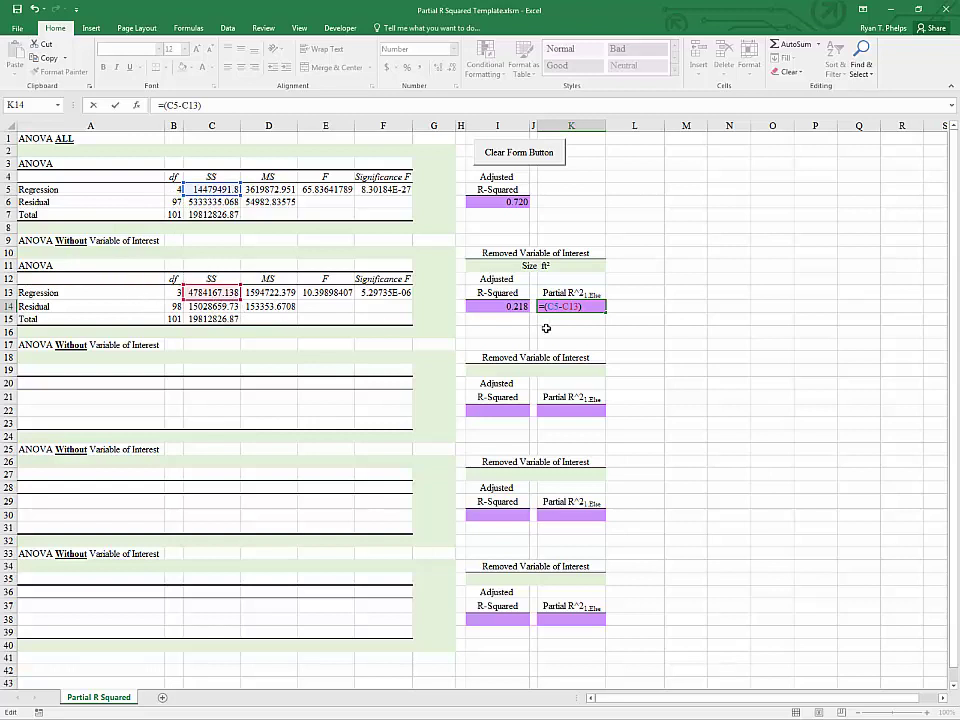
Calculate the partial R-squared for Size in cell K14 with the formula =(C5-C13)/C14, and review the R-squared cells.
type("/")
left_click(204, 310)
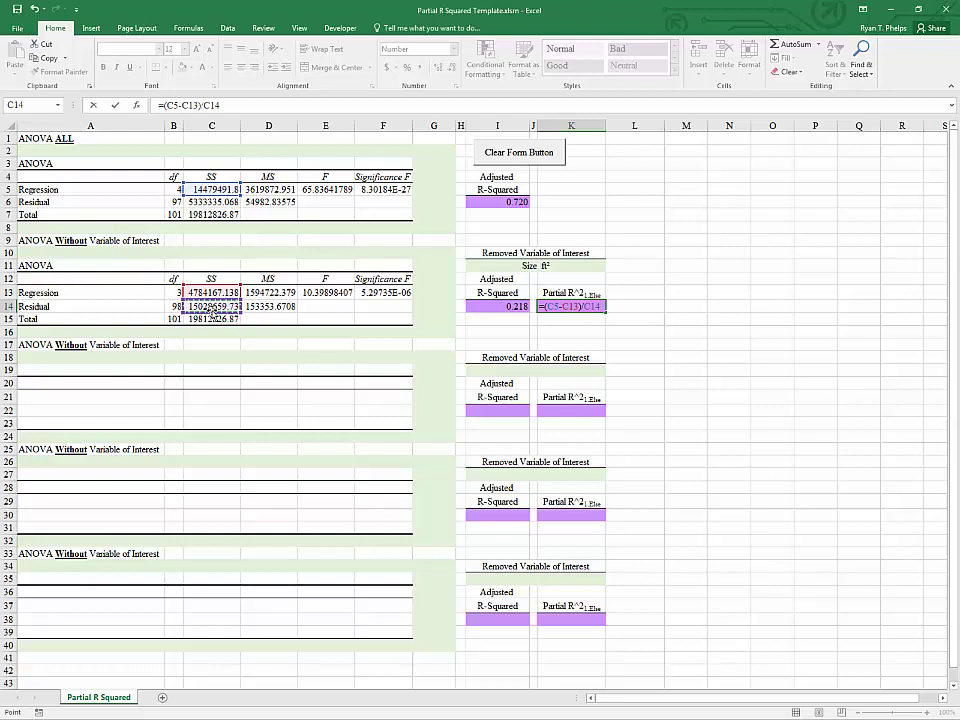
key("ctrl+Return")
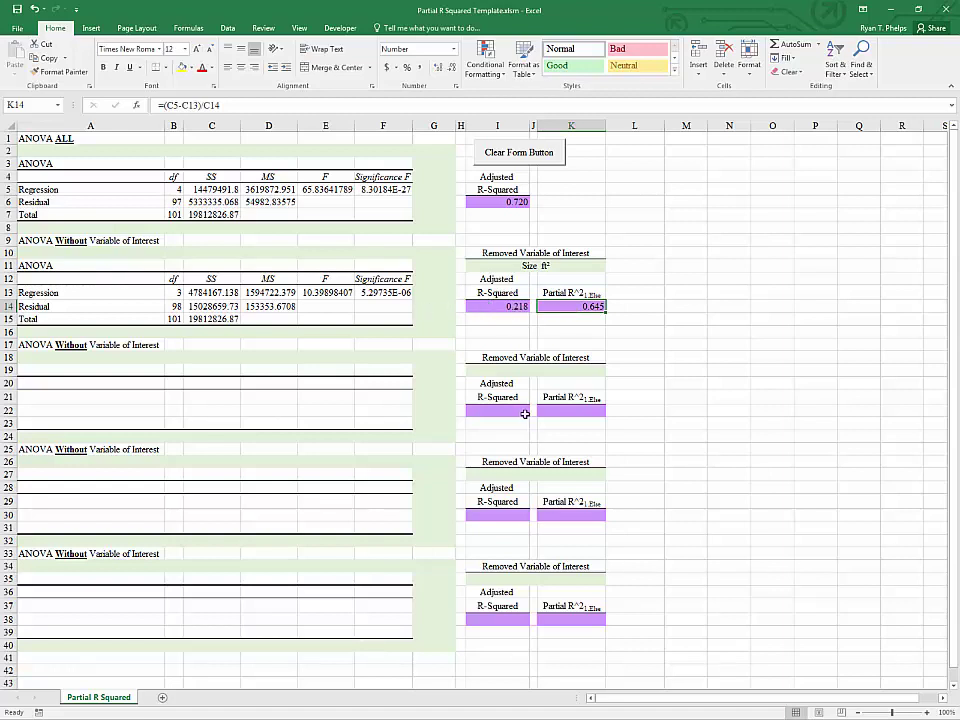
left_click(495, 309)
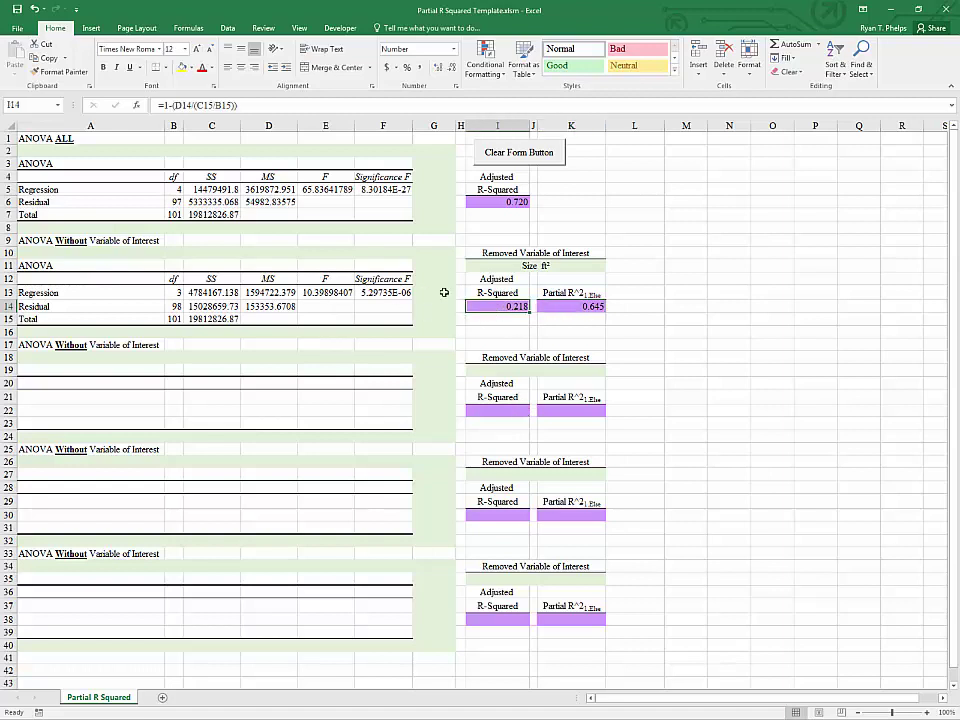
left_click(510, 202)
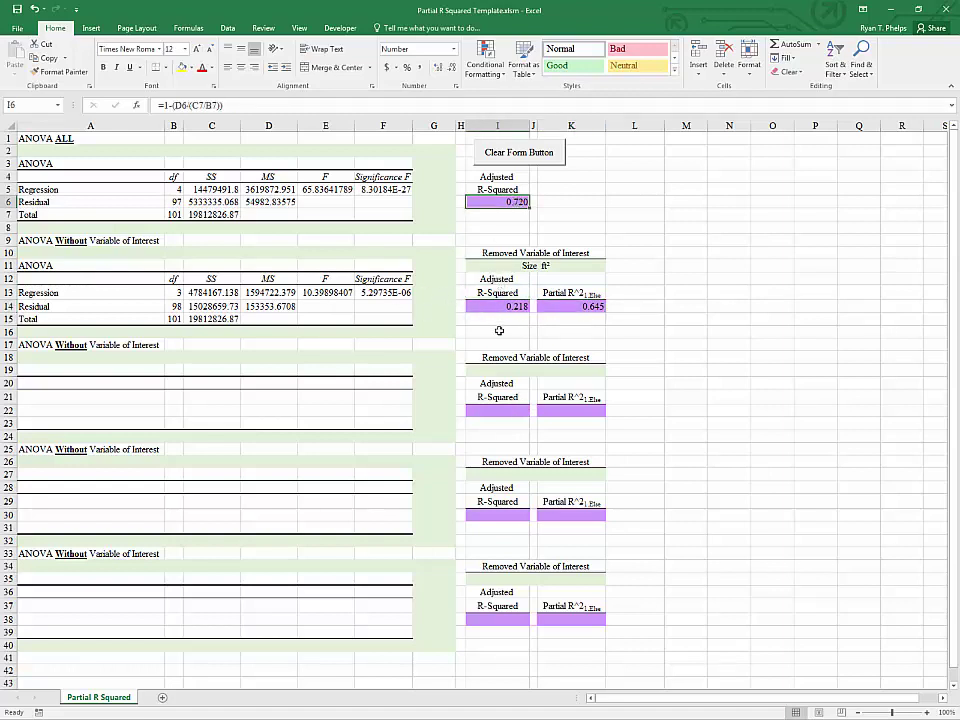
left_click(578, 311)
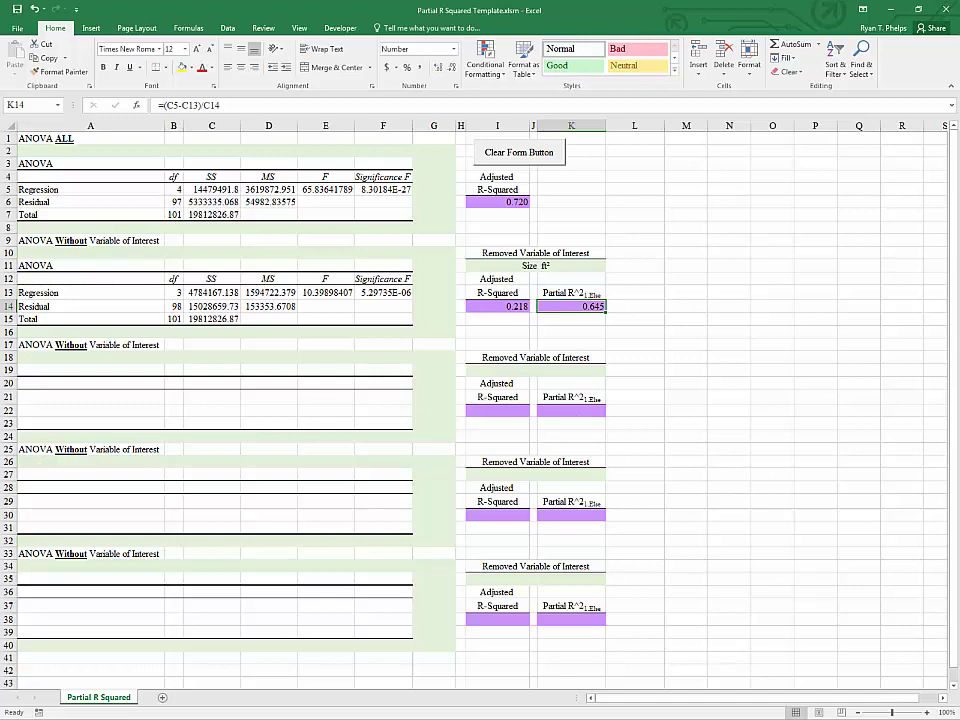
Copy the Pet Friendly header from cell D1 of Sheet1 in the AptPrices workbook into the template's second Removed Variable of Interest cell, I19.
key("alt+Tab")
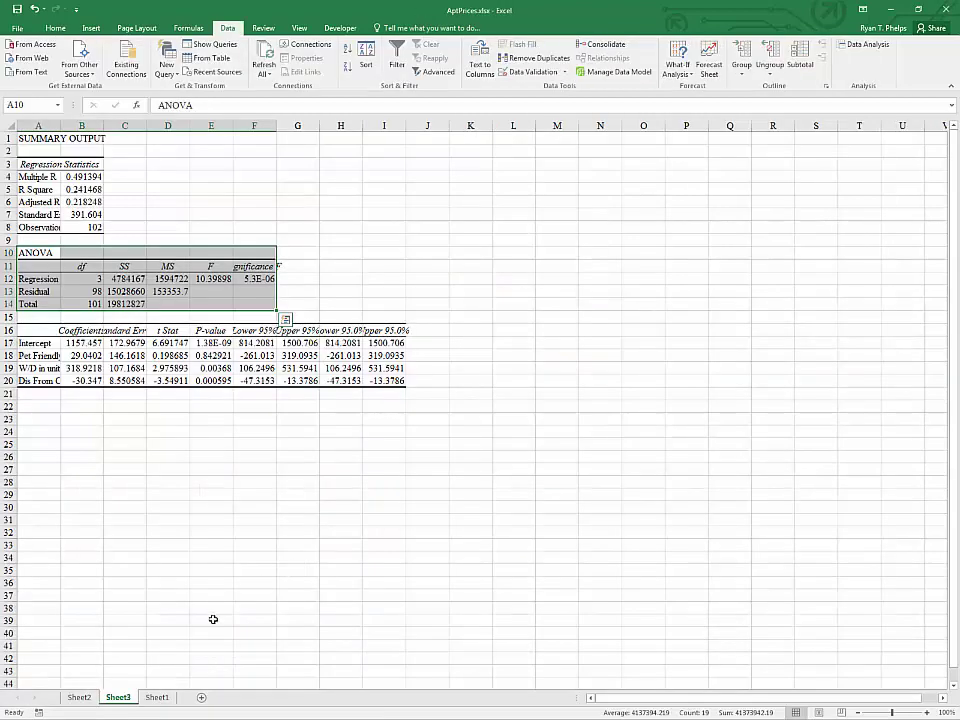
left_click(158, 697)
scroll(384, 448, "up", 10)
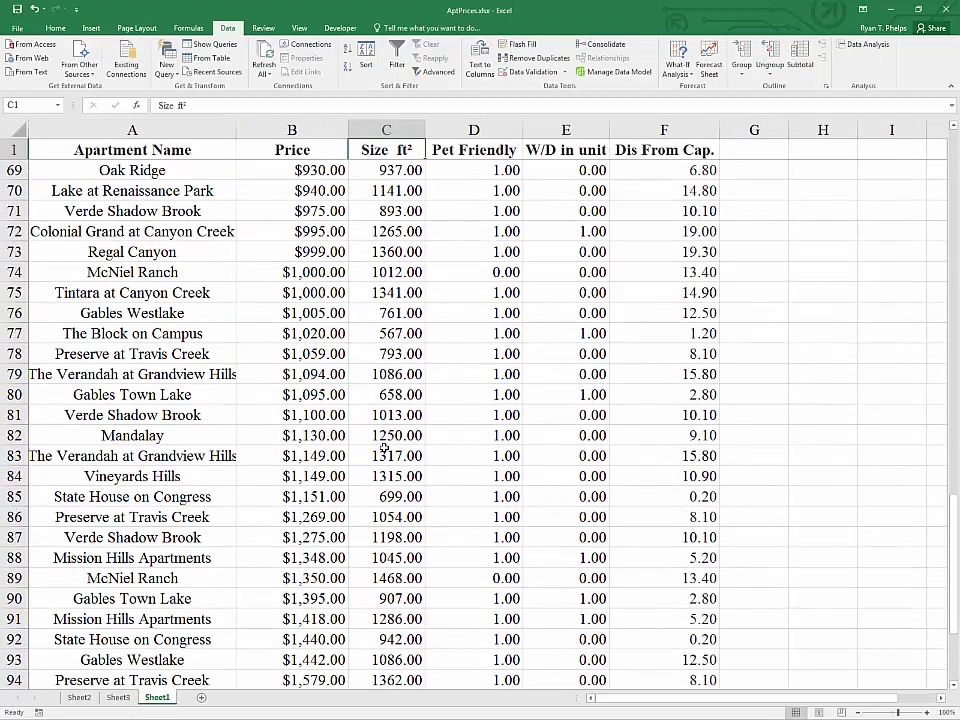
scroll(384, 448, "up", 15)
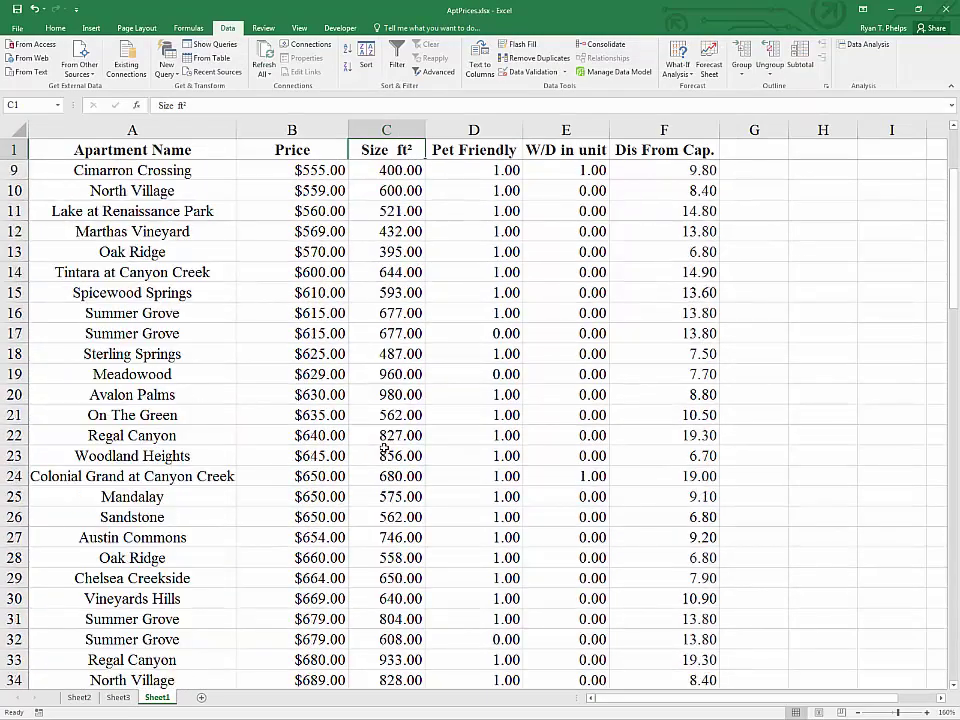
left_click(498, 149)
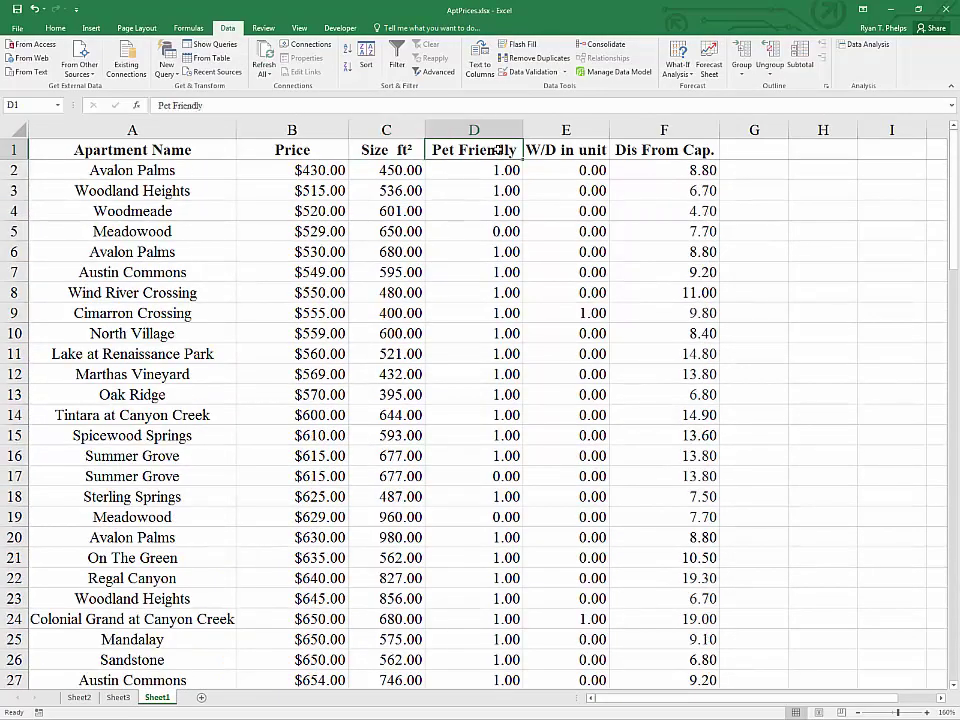
key("ctrl+c")
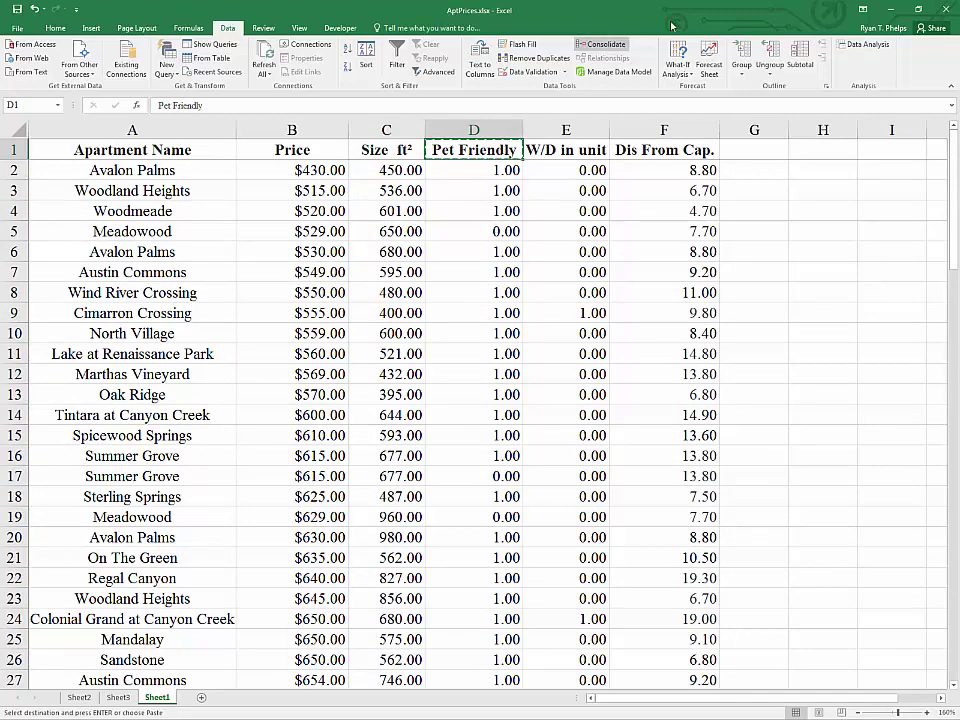
key("alt+Tab")
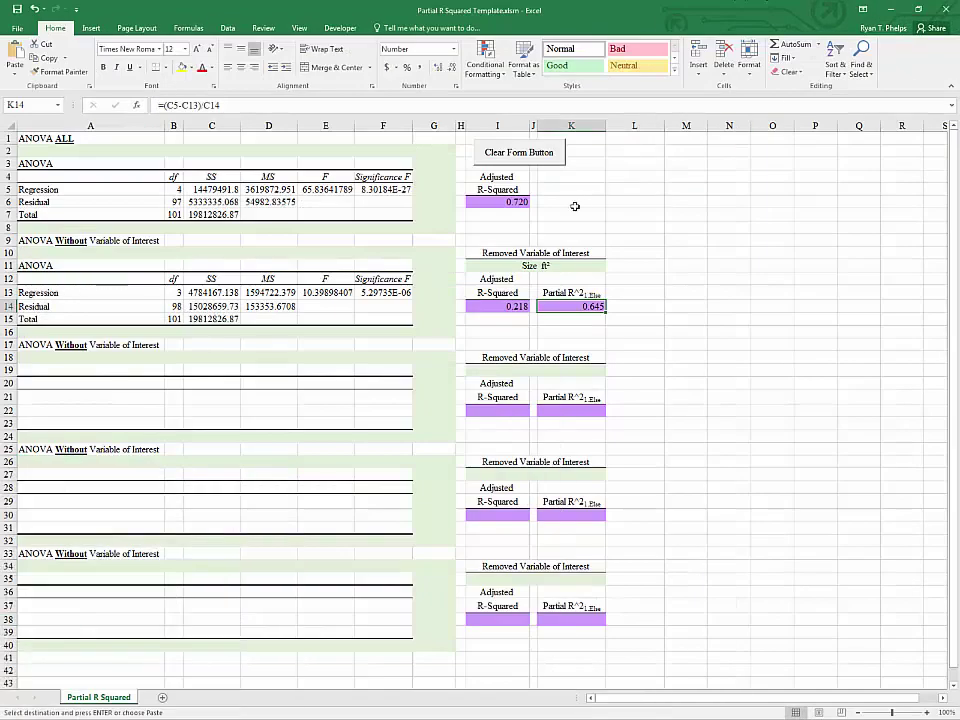
left_click(531, 370)
key("ctrl+v")
left_click(551, 460)
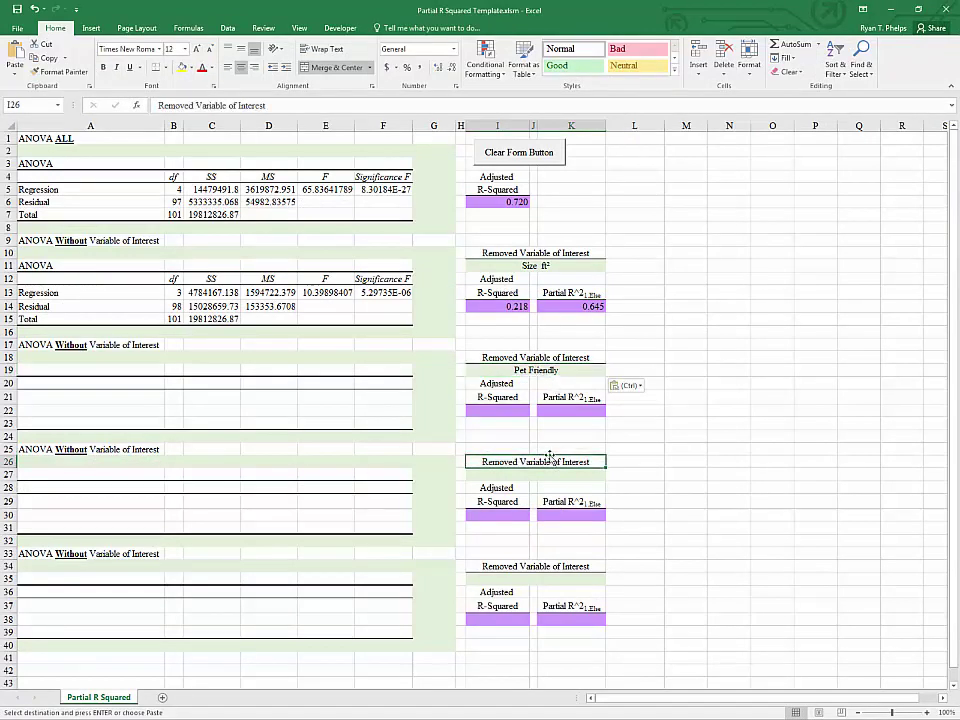
left_click(525, 436)
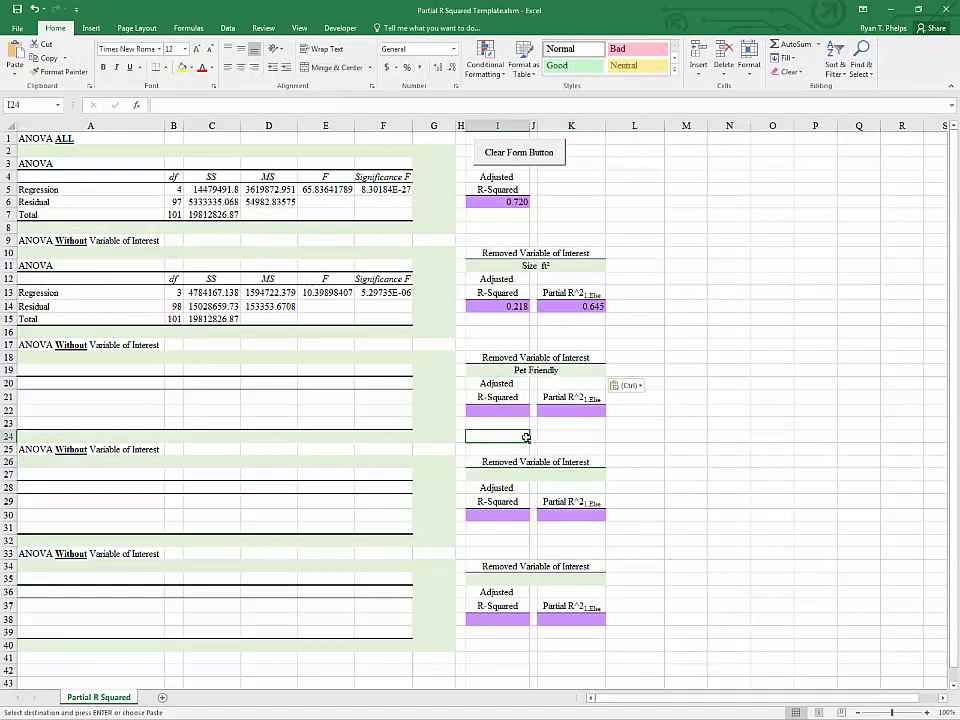
left_click(537, 371)
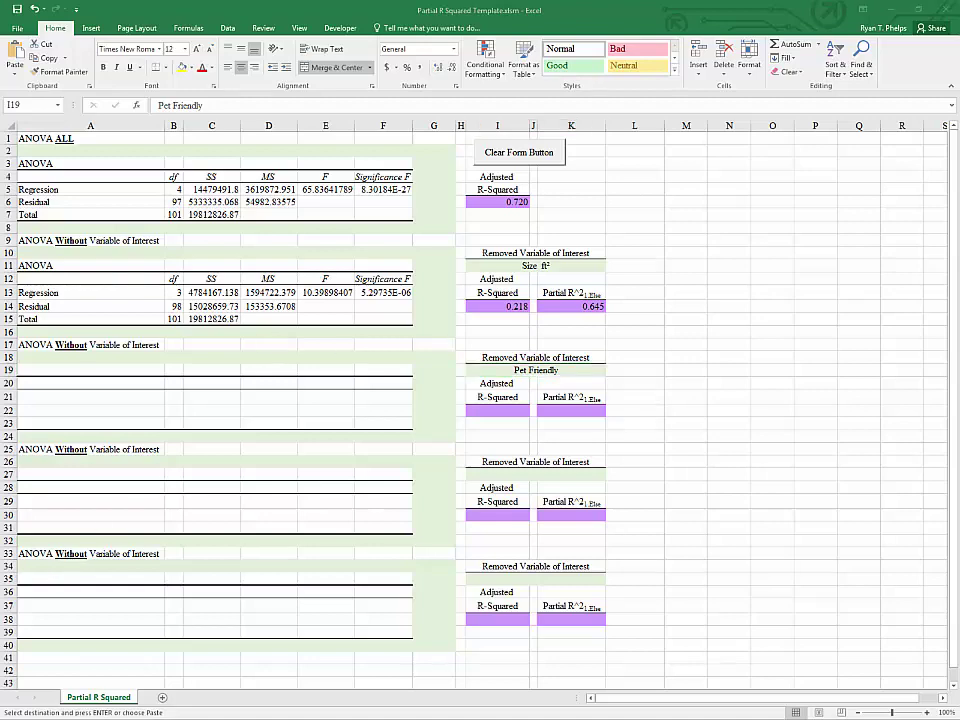
Return to Sheet1 of the AptPrices workbook and examine the Pet Friendly column and the remaining predictor columns C, E and F.
key("ctrl+Tab")
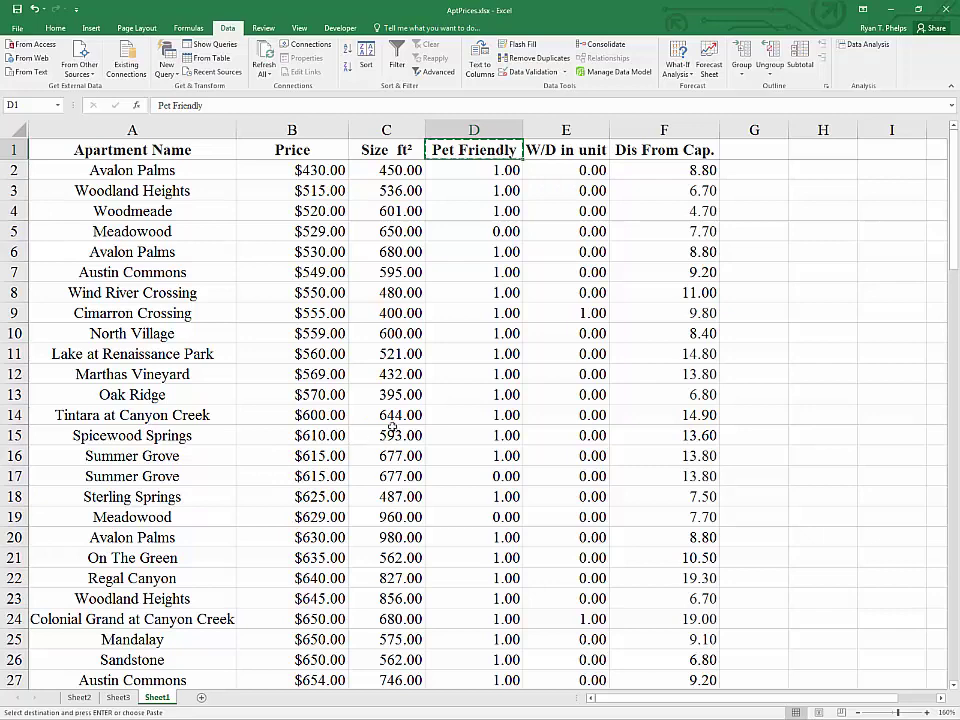
key("ctrl+space")
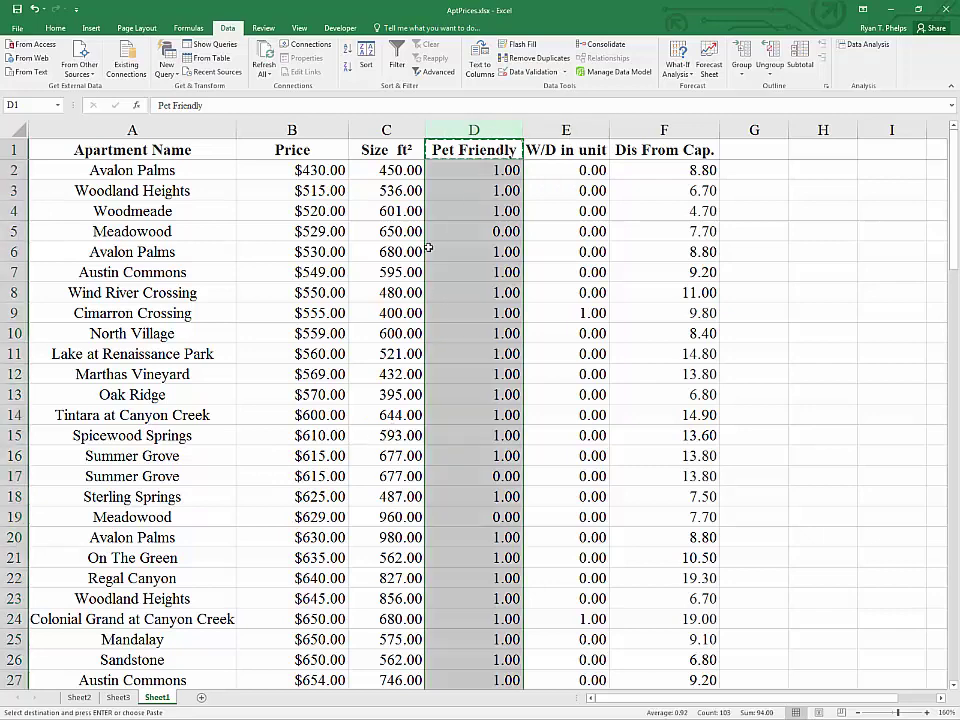
left_click(385, 130)
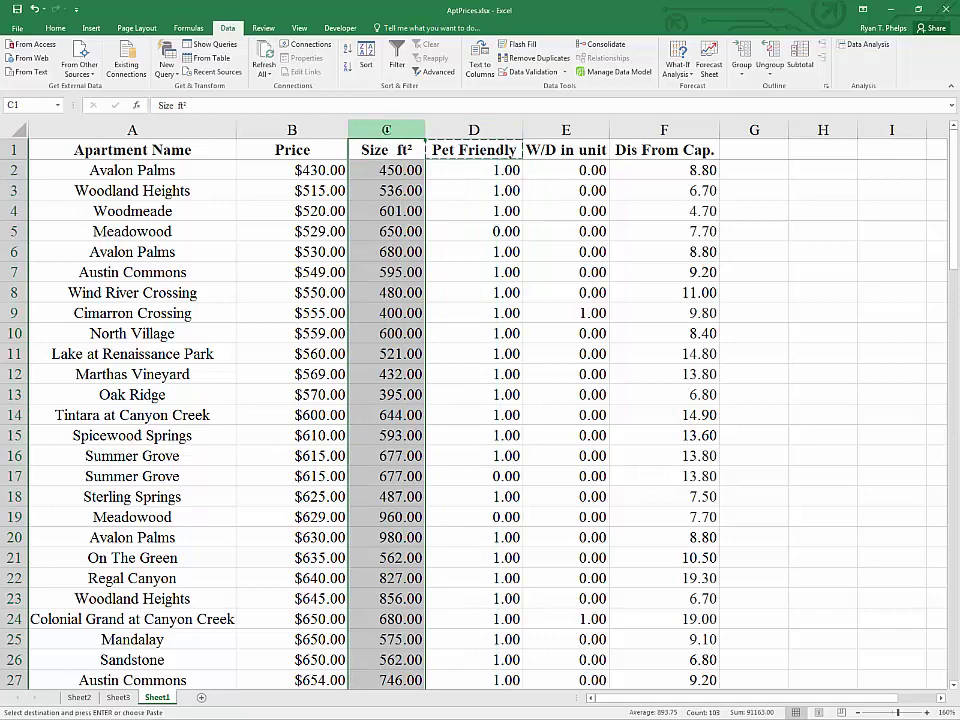
left_click_drag(565, 130, 672, 130)
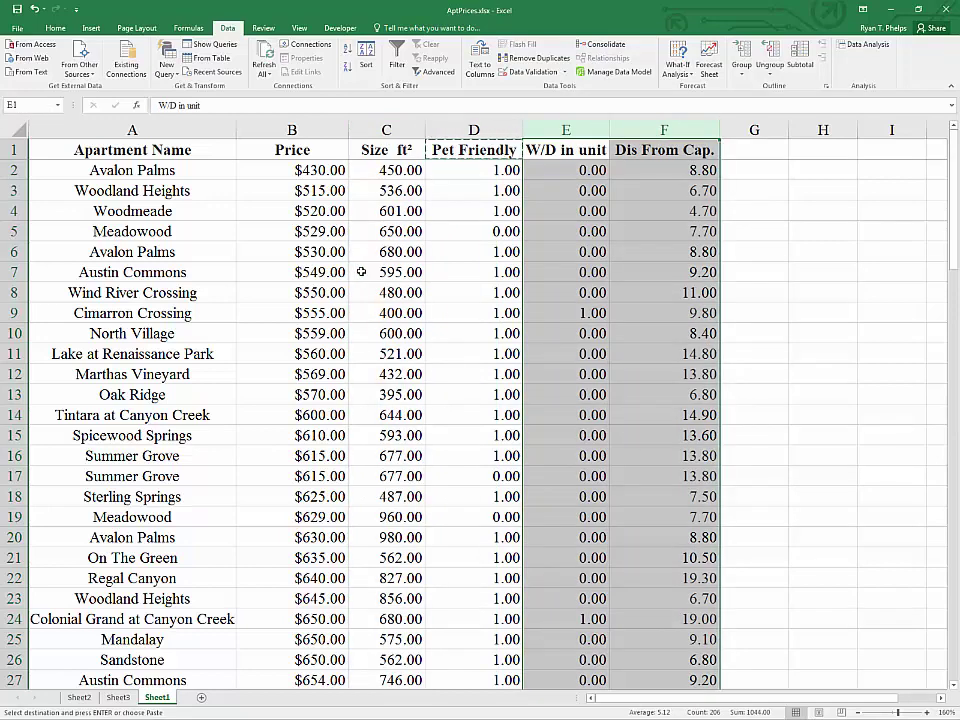
Try moving the Pet Friendly column from D to H and deleting the emptied column D, and undo both changes.
left_click(448, 130)
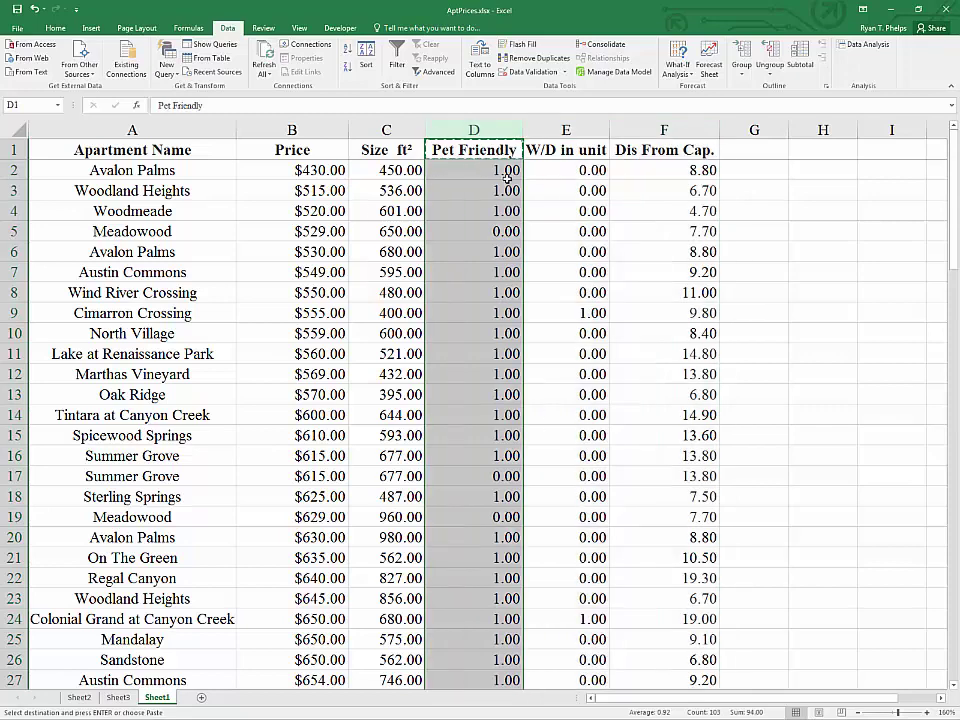
left_click_drag(524, 182, 842, 191)
right_click(484, 130)
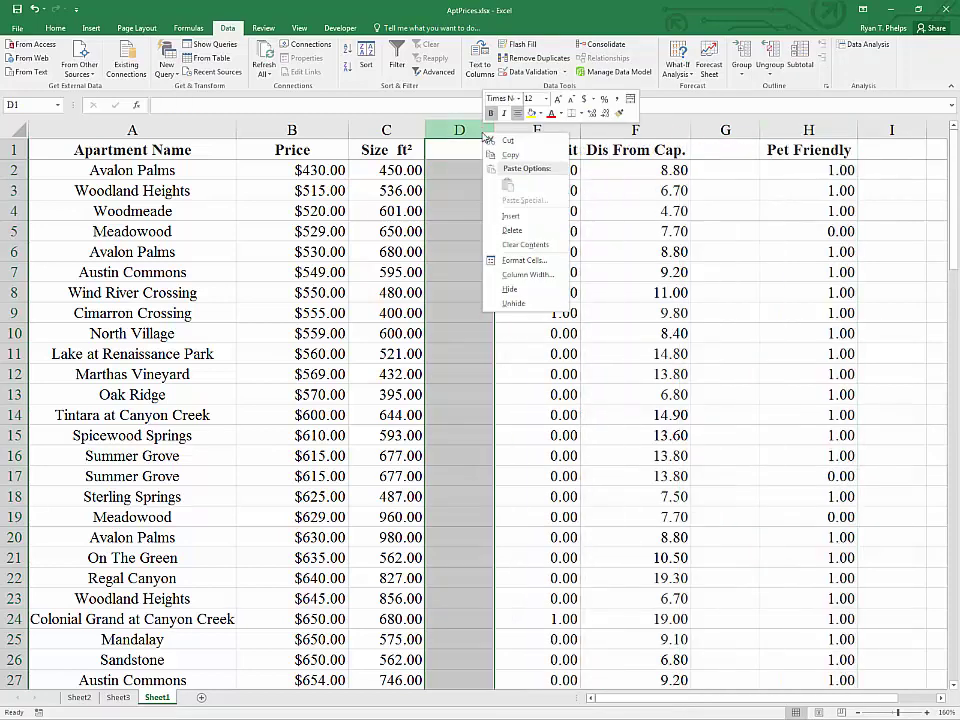
left_click(495, 229)
left_click(408, 245)
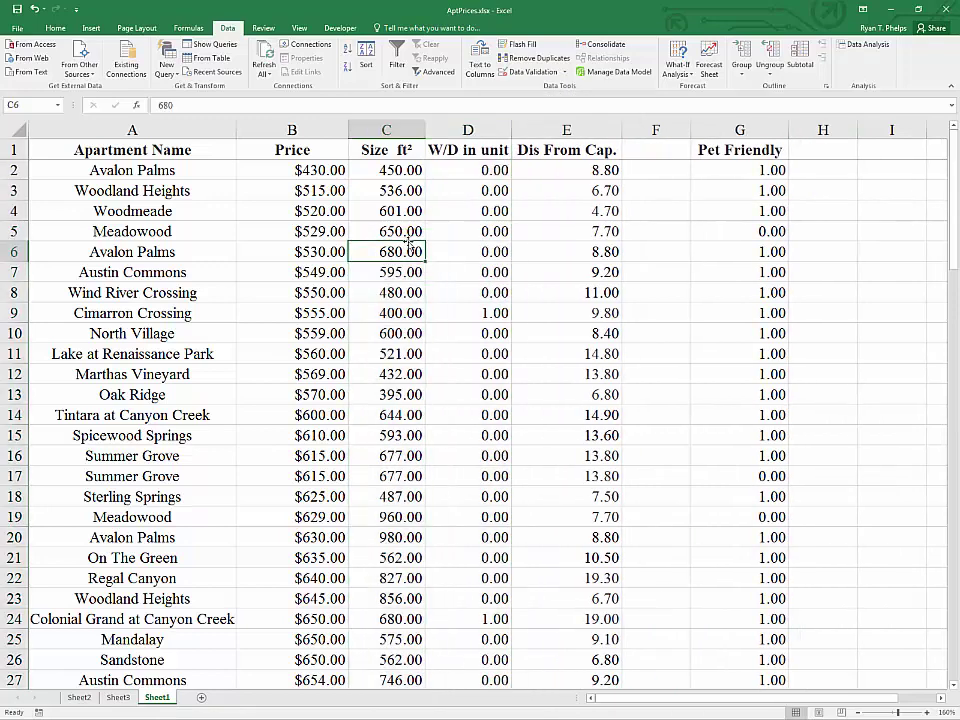
key("ctrl+z")
key("ctrl+z")
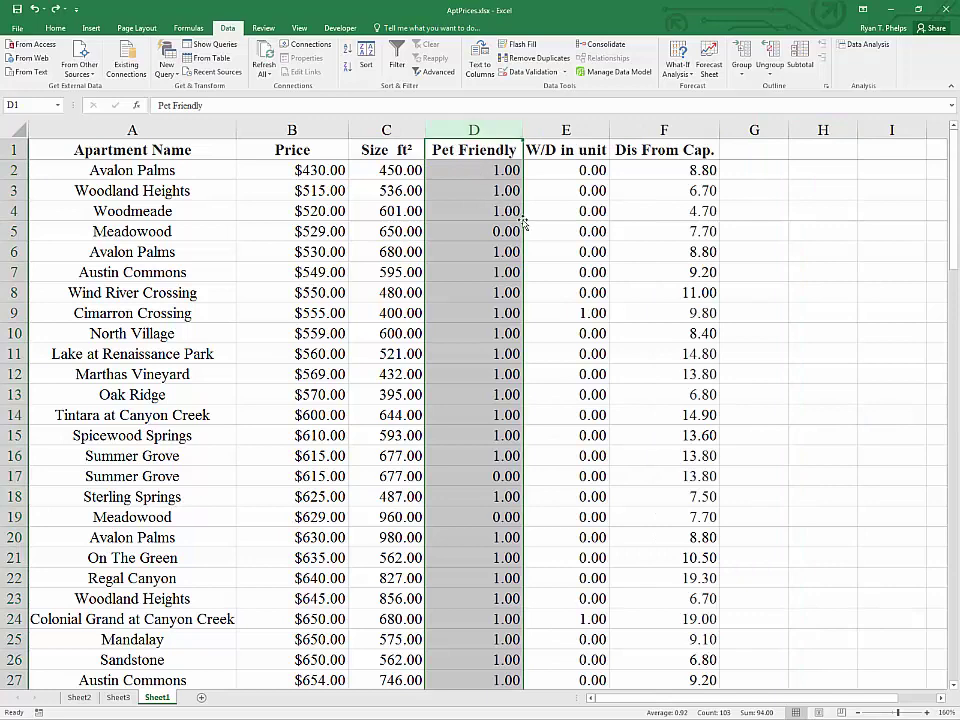
Move the Pet Friendly column from D to H and delete the emptied column D so the remaining predictors are adjacent.
left_click_drag(521, 222, 796, 229)
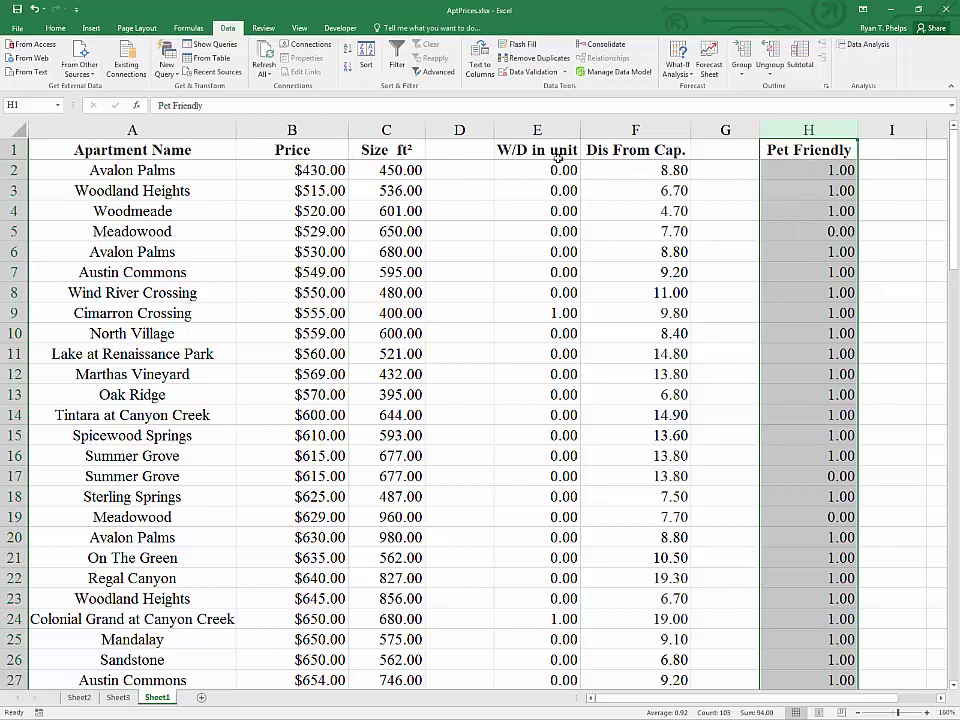
left_click(450, 228)
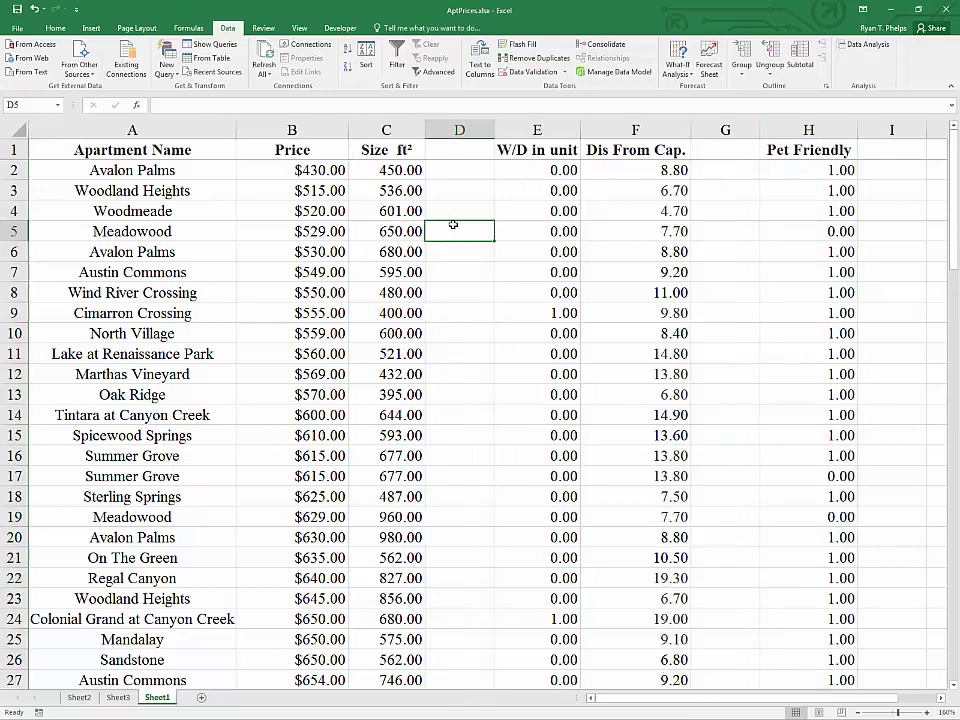
right_click(455, 128)
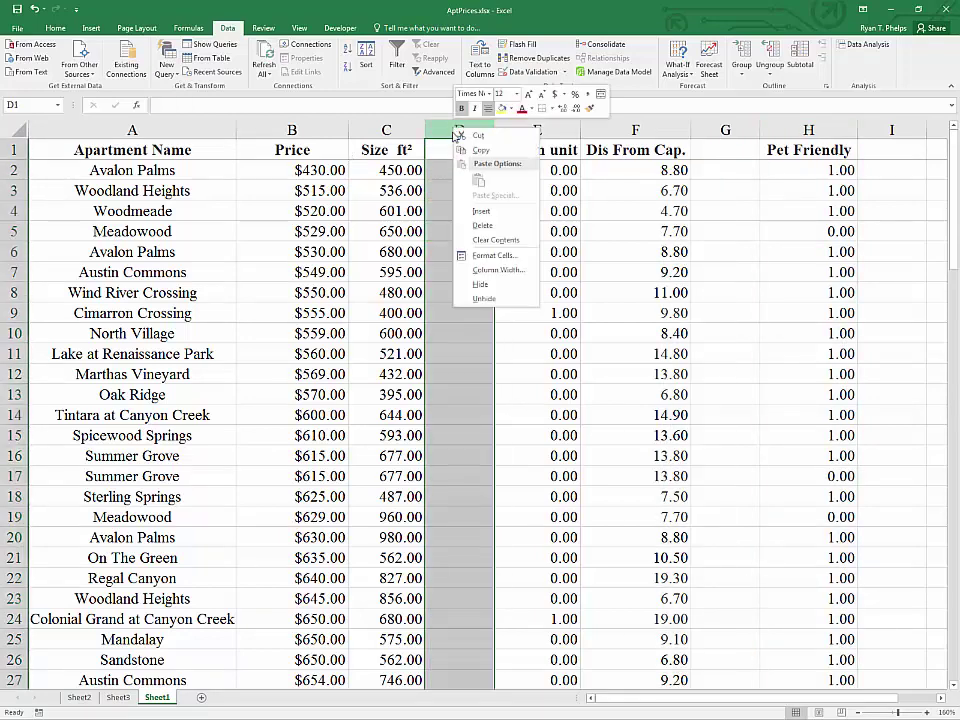
left_click(462, 229)
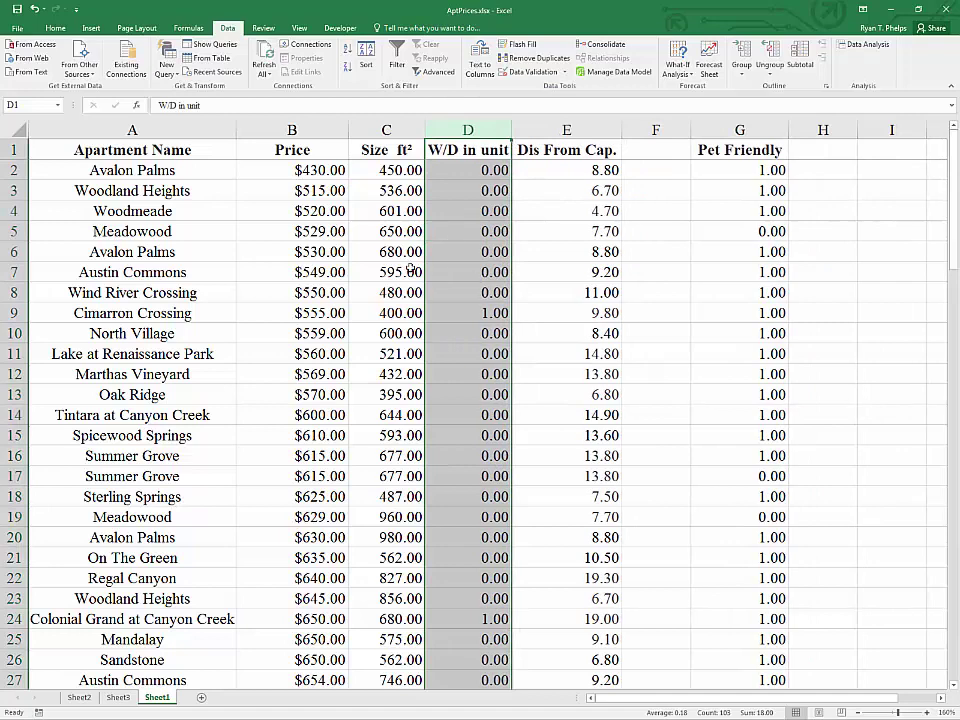
left_click(740, 130)
left_click(722, 150)
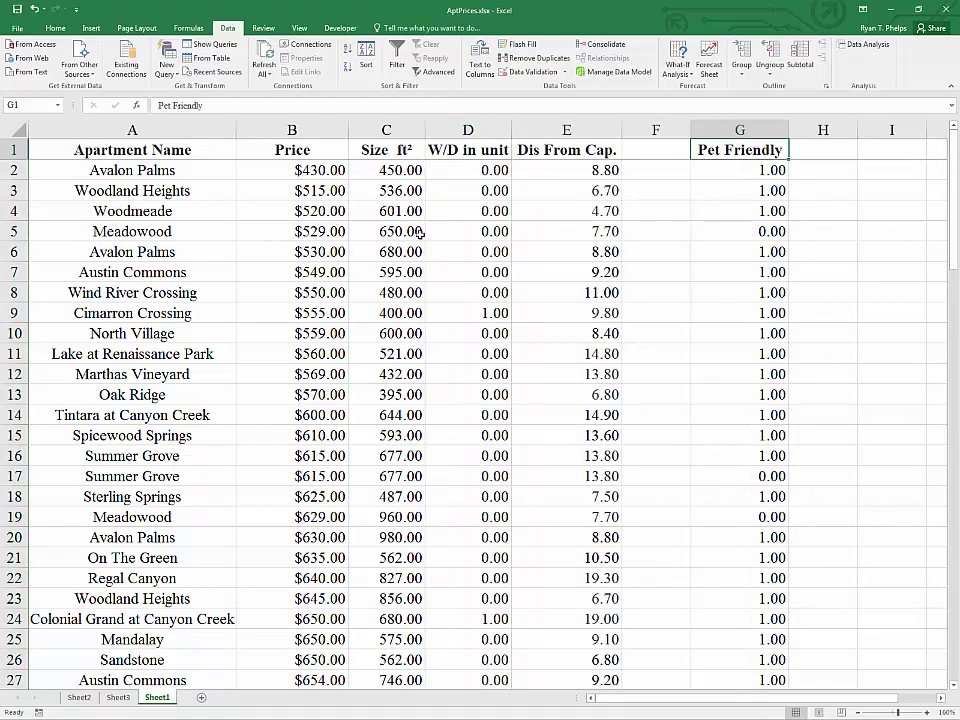
left_click(527, 237)
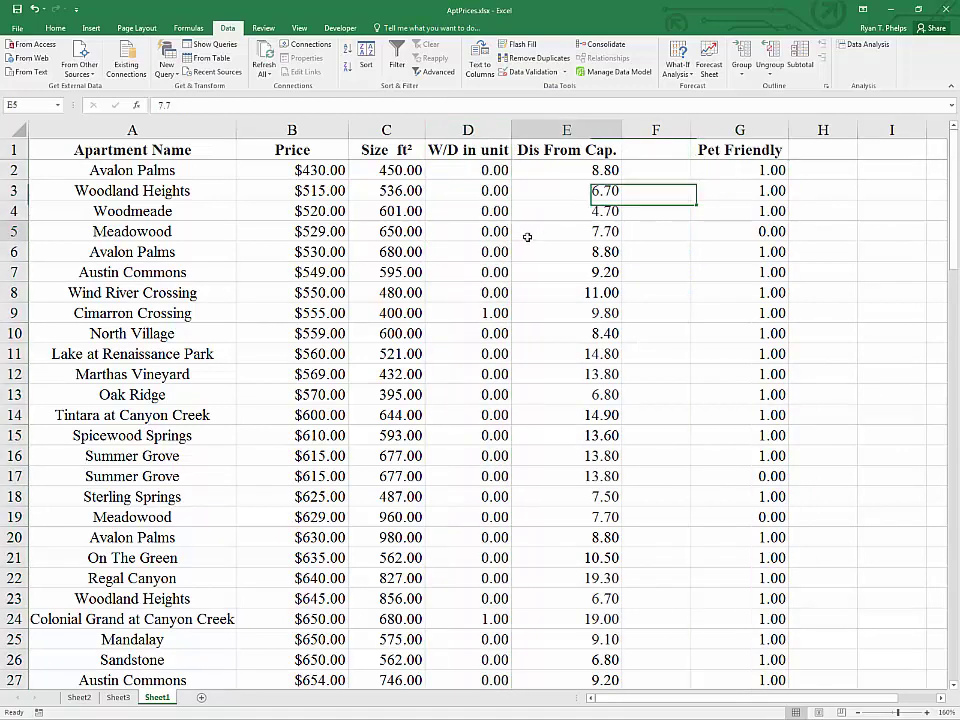
Run a Regression with Y range B1:B103, X range C1:E103 and labels, with the output on a new worksheet.
left_click(876, 50)
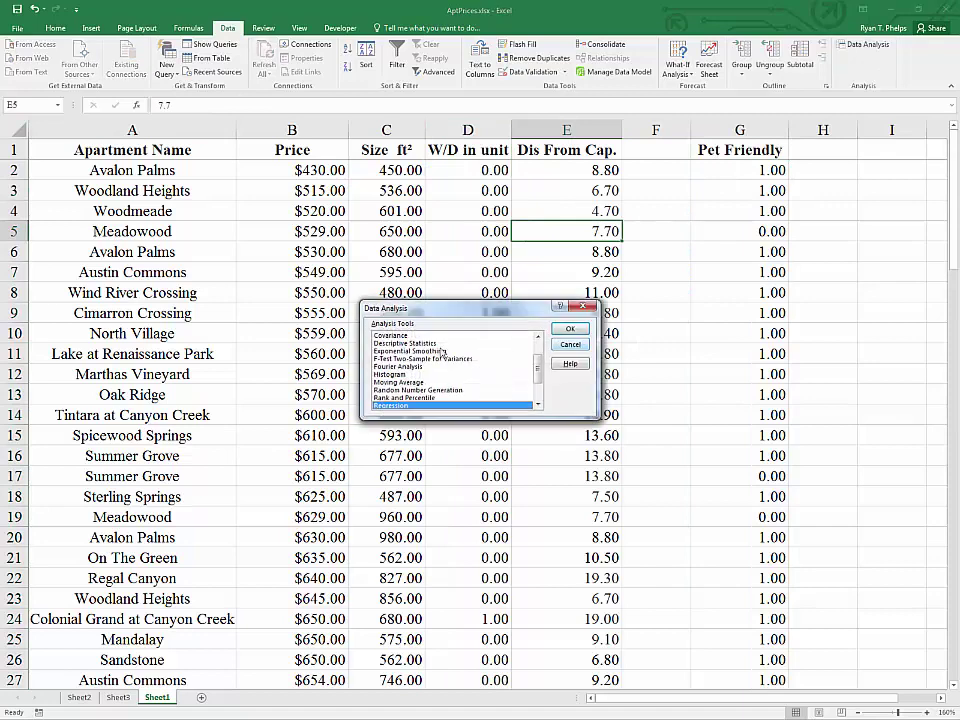
left_click(566, 330)
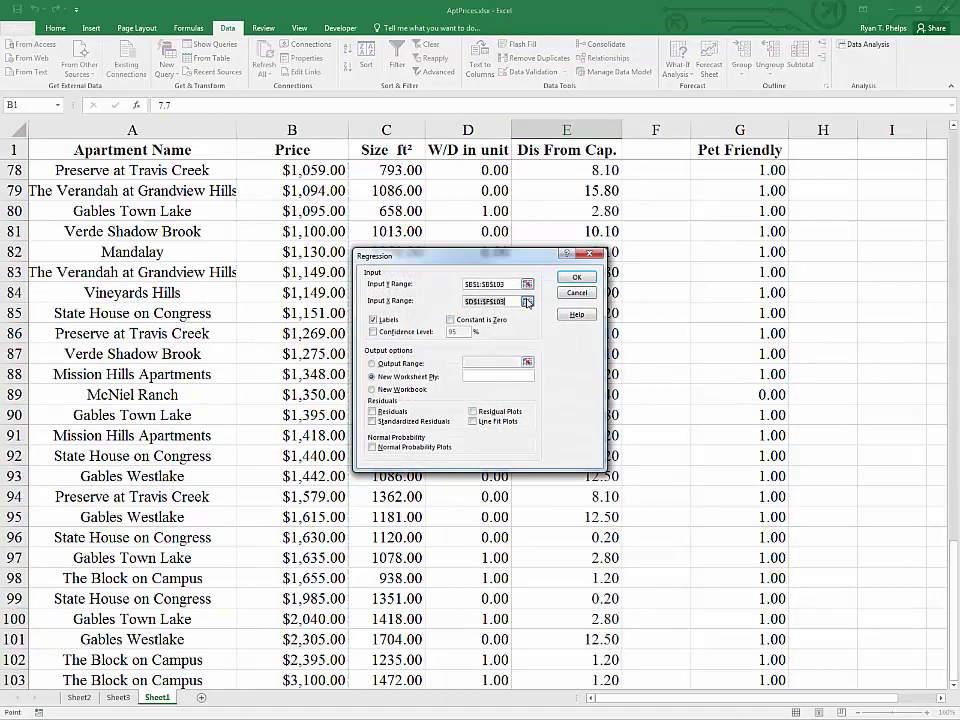
left_click(563, 239)
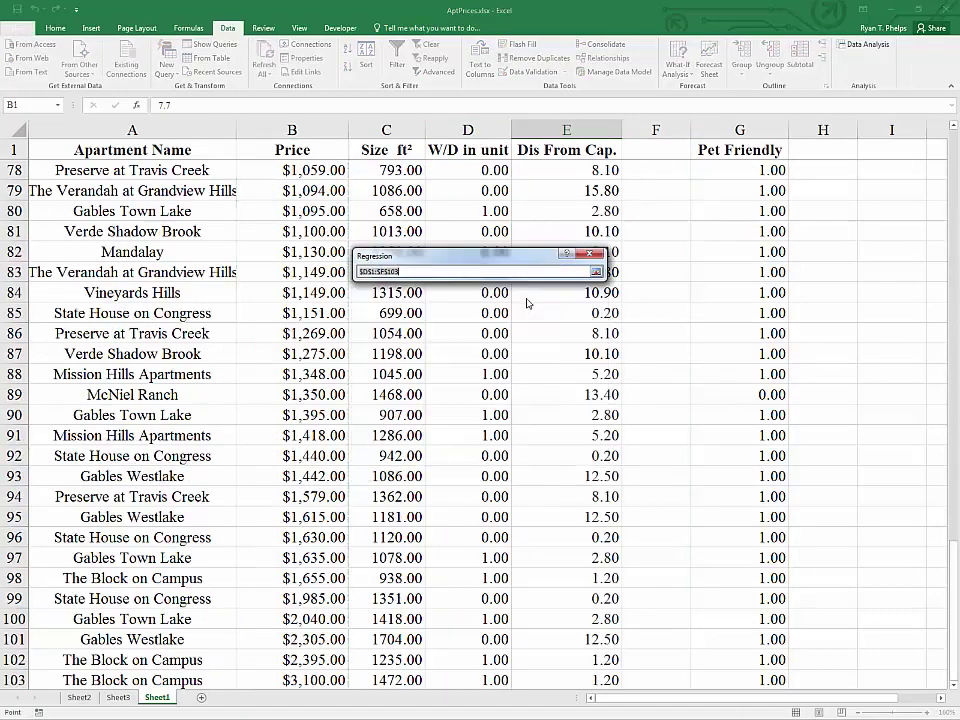
left_click(372, 152)
key("ctrl+shift+Right")
key("ctrl+shift+Down")
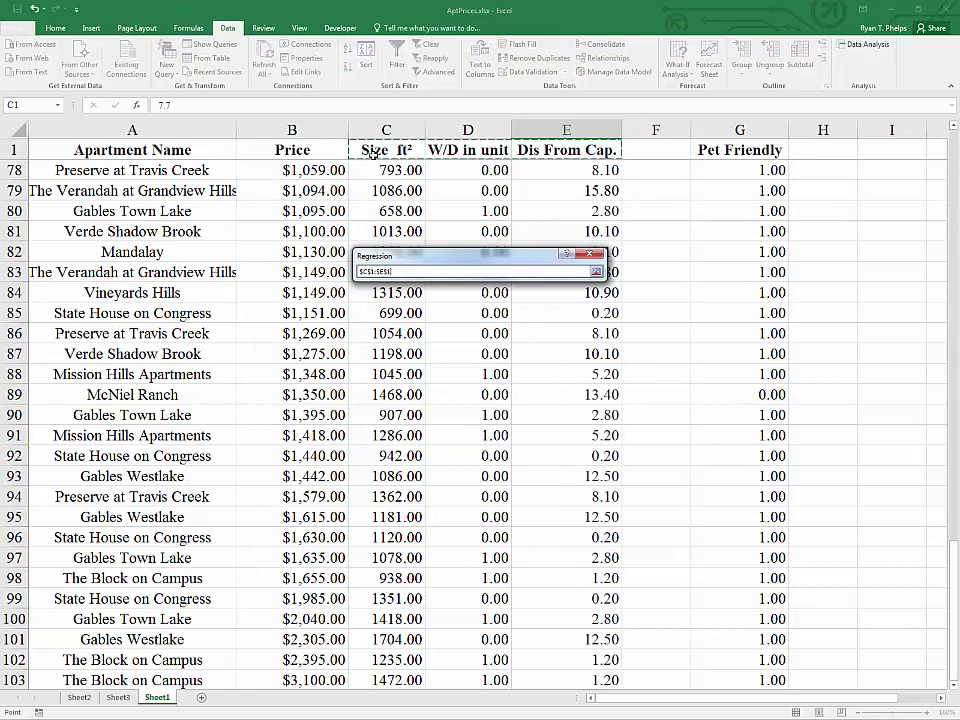
left_click(596, 273)
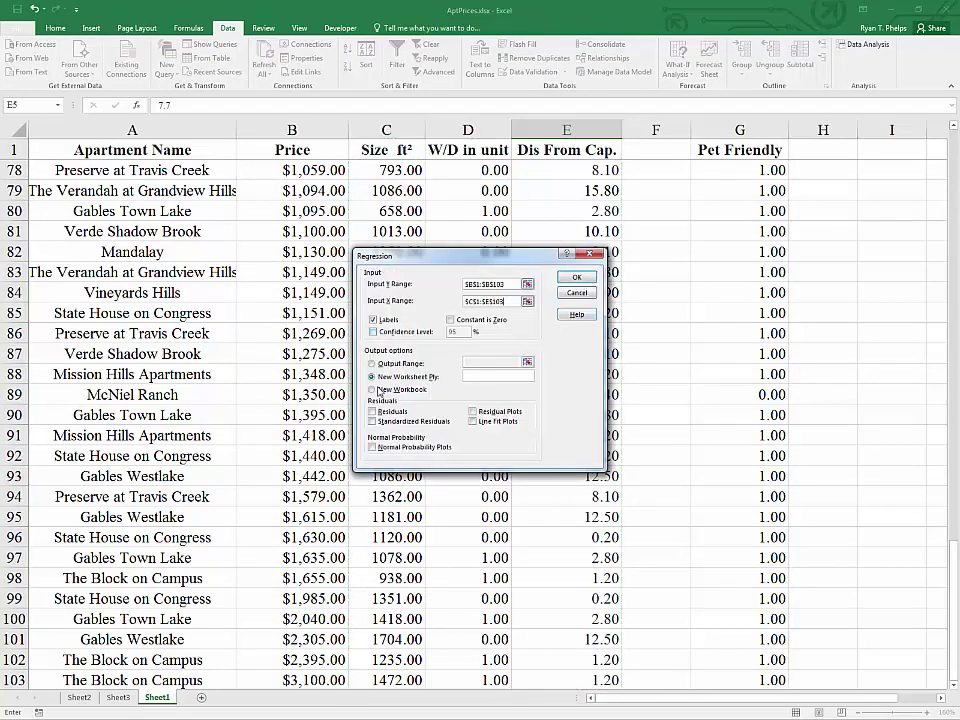
left_click(576, 277)
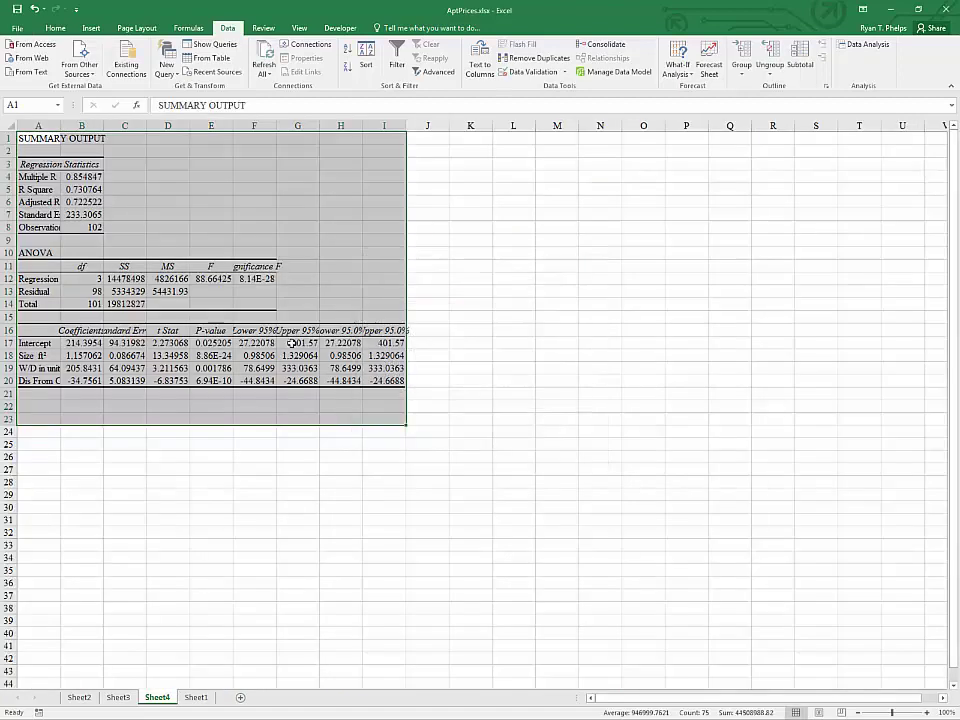
Copy the ANOVA table A10:F14 from Sheet4 of the AptPrices workbook into cell A19 of the Partial R Squared Template.
left_click_drag(28, 251, 266, 309)
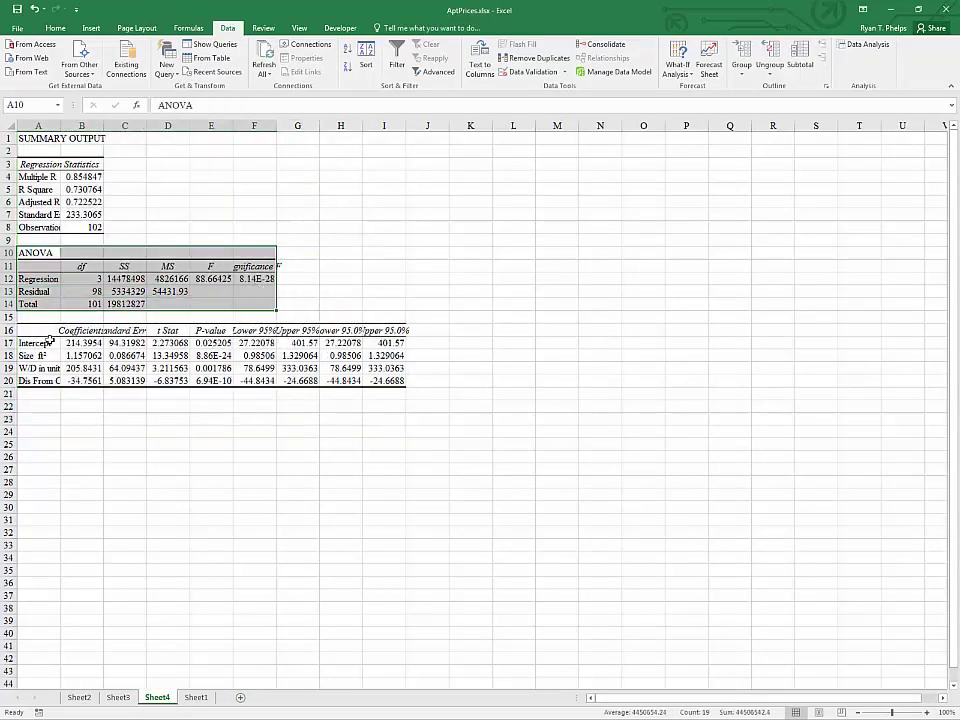
key("ctrl+c")
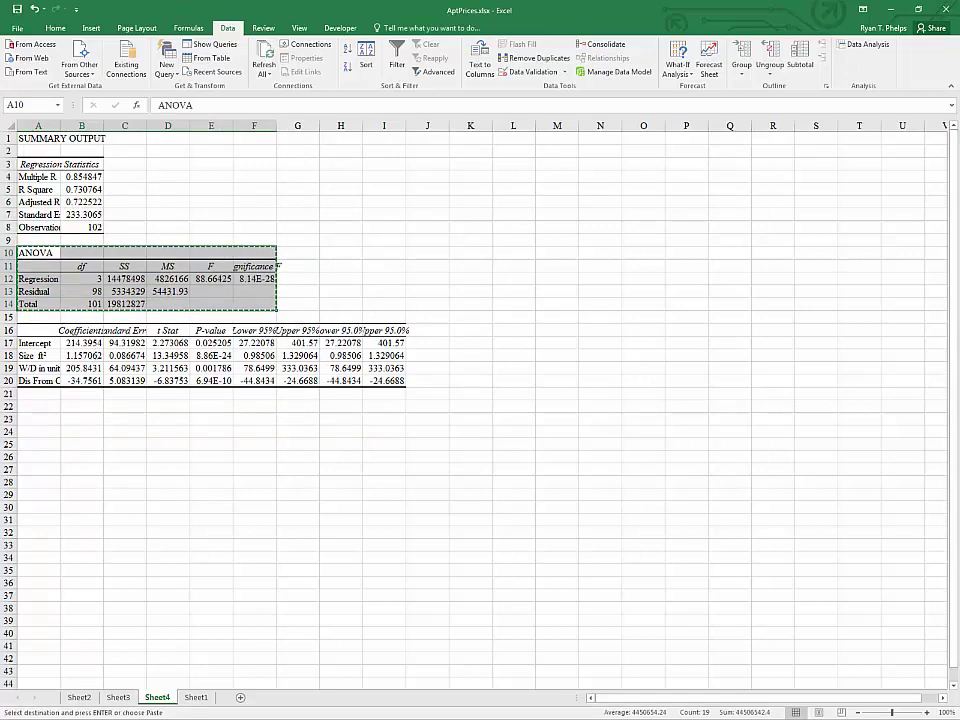
key("alt+Tab")
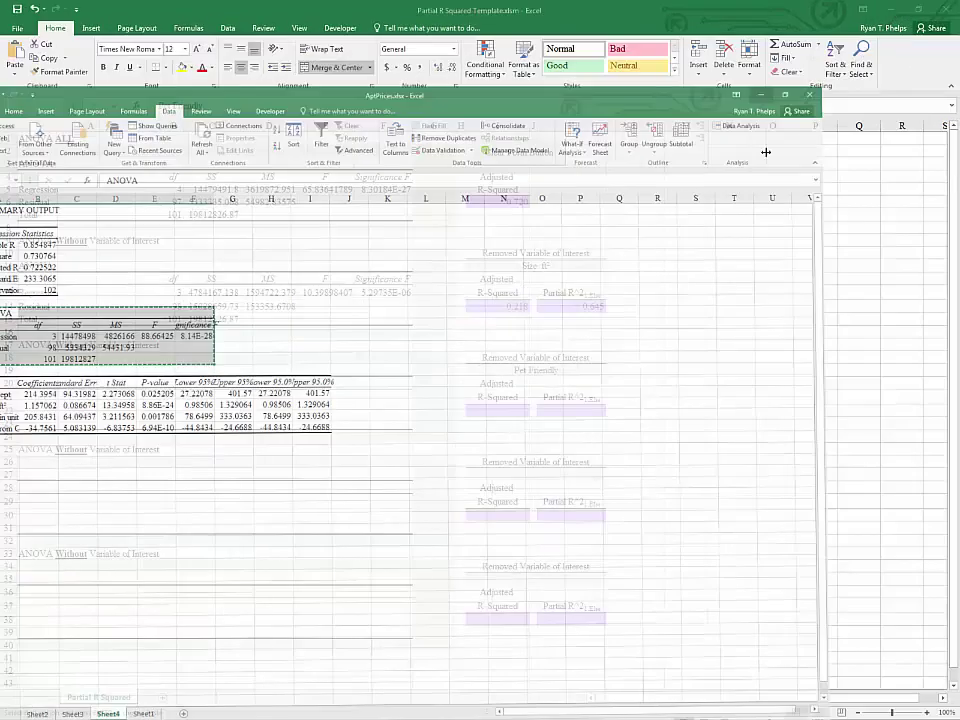
left_click(62, 373)
key("ctrl+v")
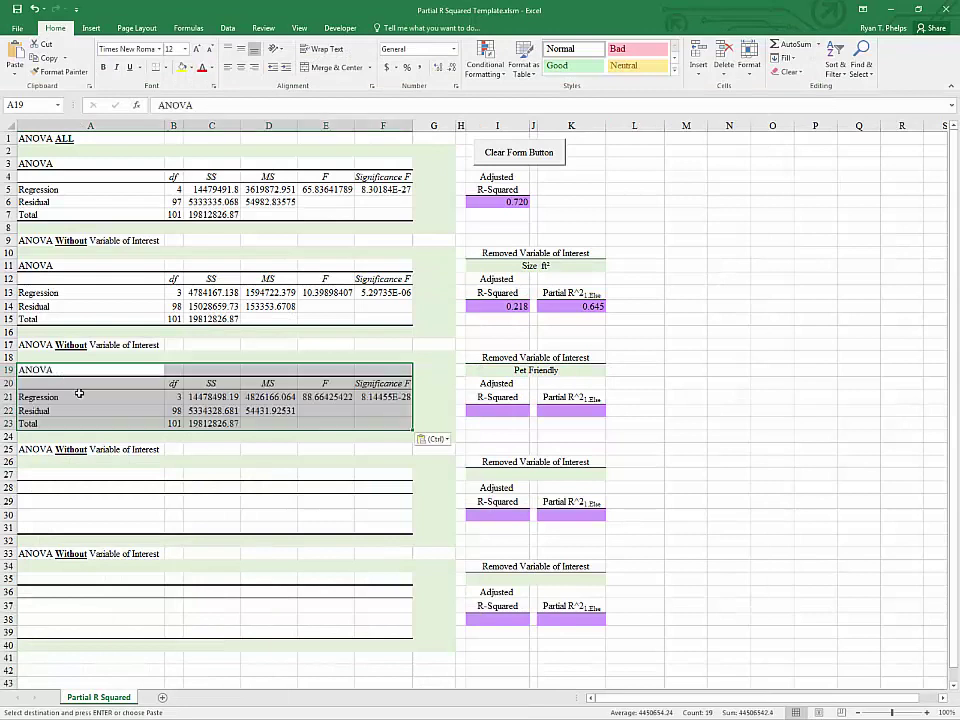
Copy the adjusted R-squared formula from cell I14 into cell I22 for the model without Pet Friendly.
left_click(506, 409)
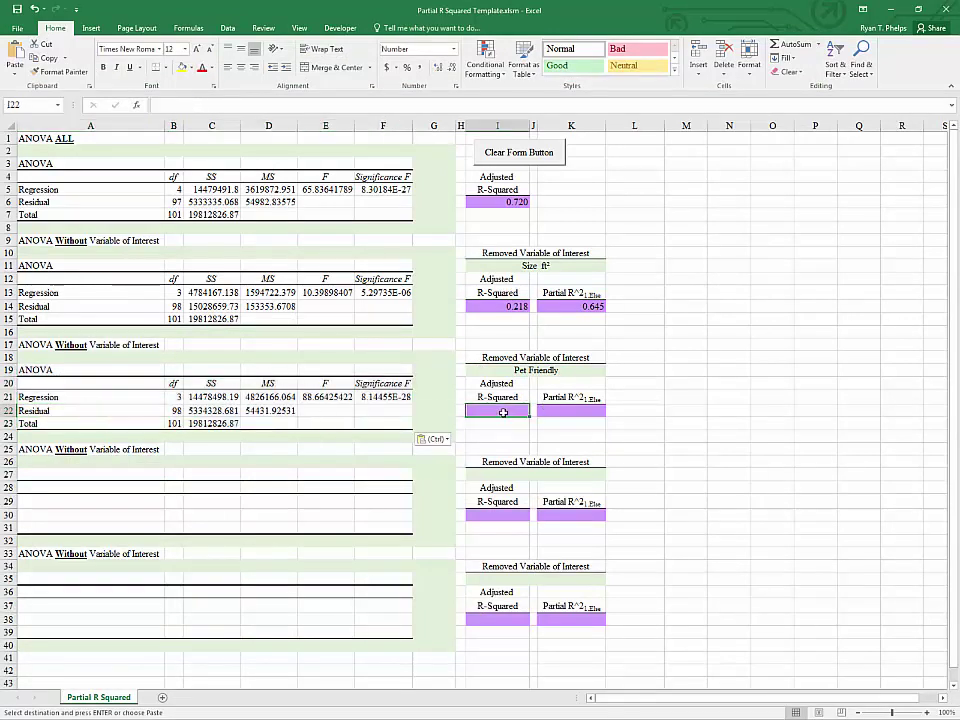
left_click(515, 306)
key("ctrl+c")
left_click(489, 410)
key("ctrl+v")
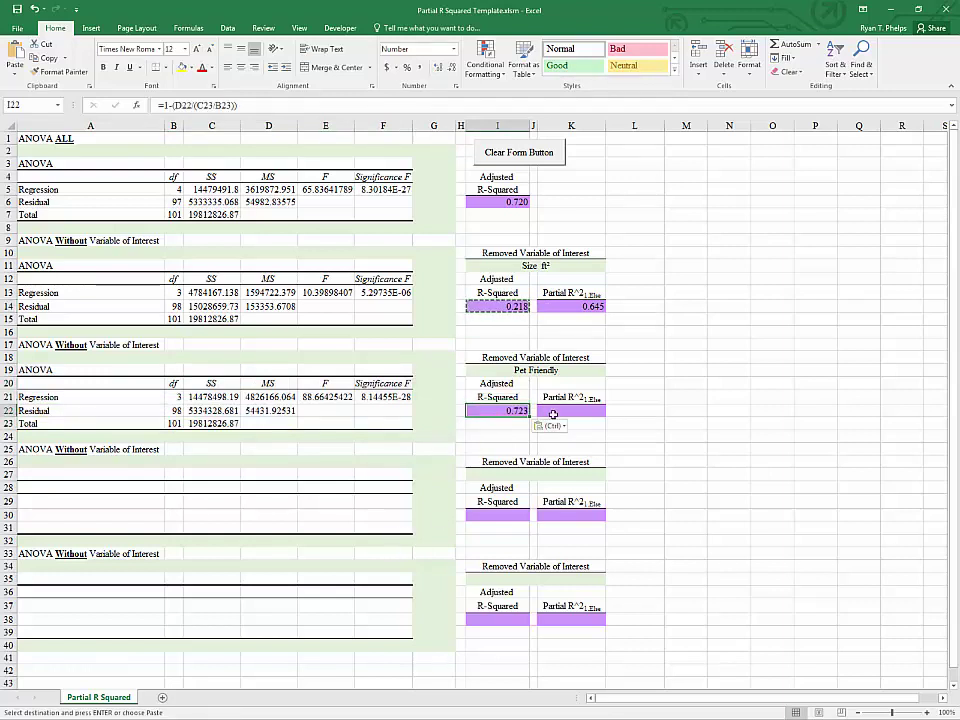
Review the adjusted R-squared formula in I22 and the partial R-squared formula in K14.
left_click(598, 413)
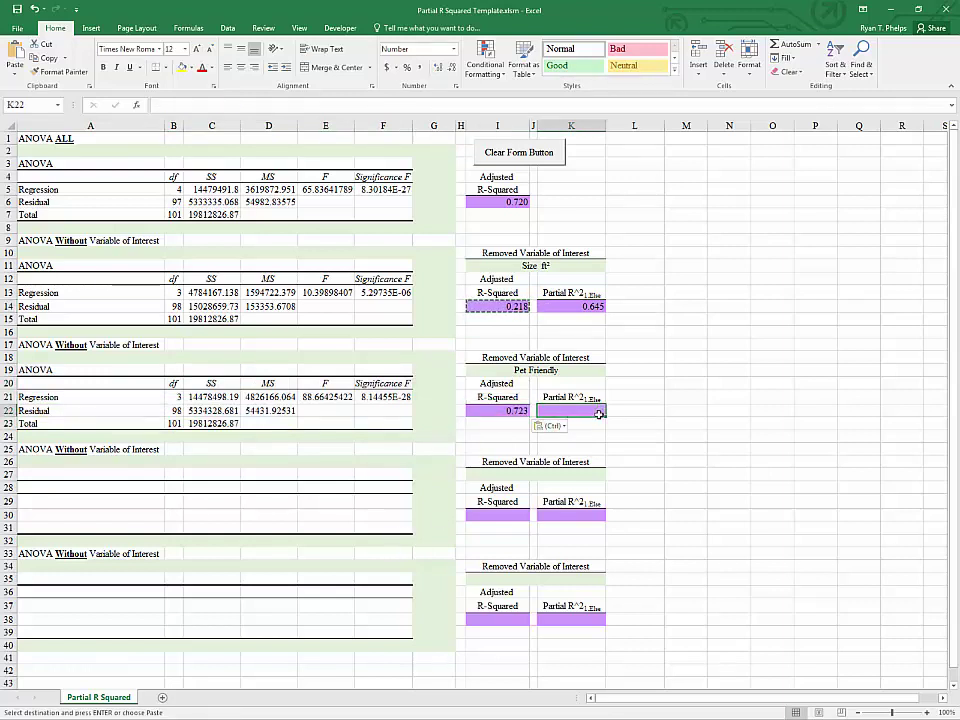
left_click(493, 412)
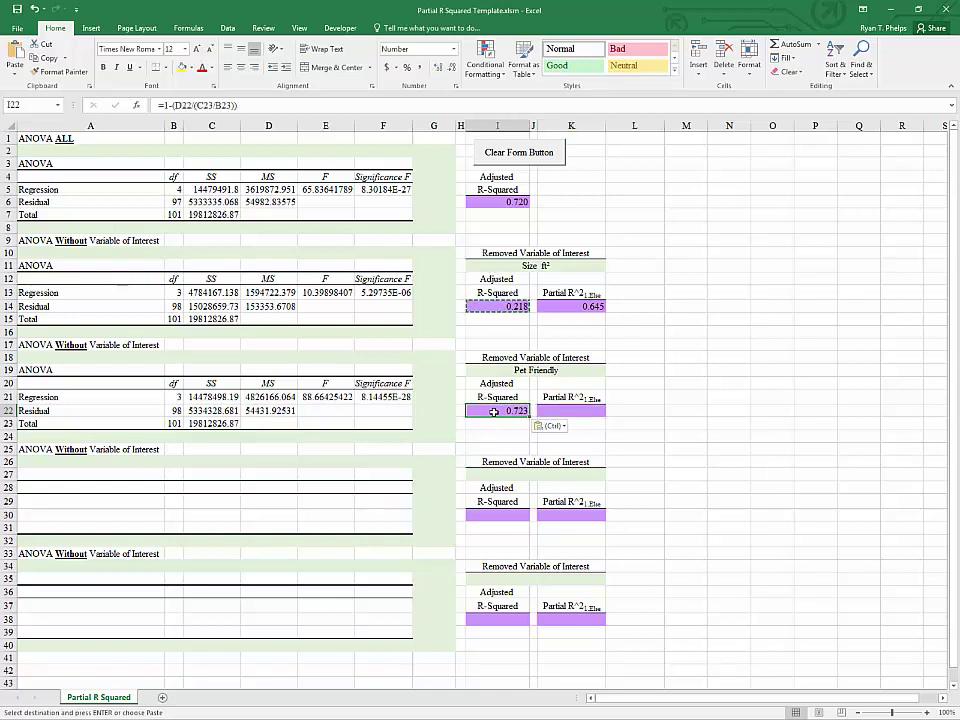
left_click(578, 306)
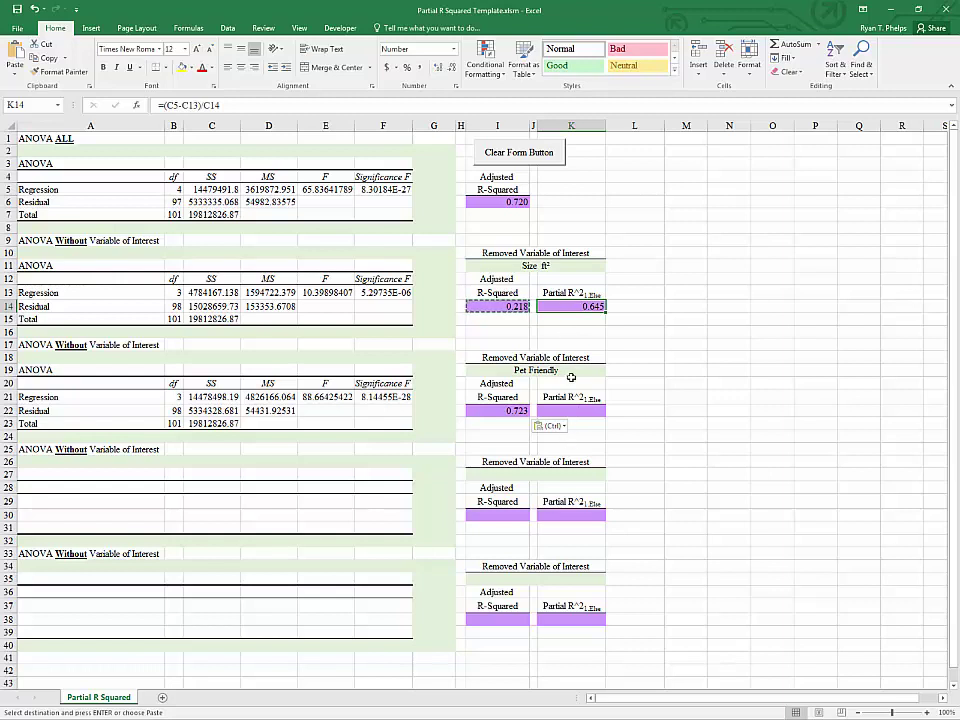
left_click(498, 412)
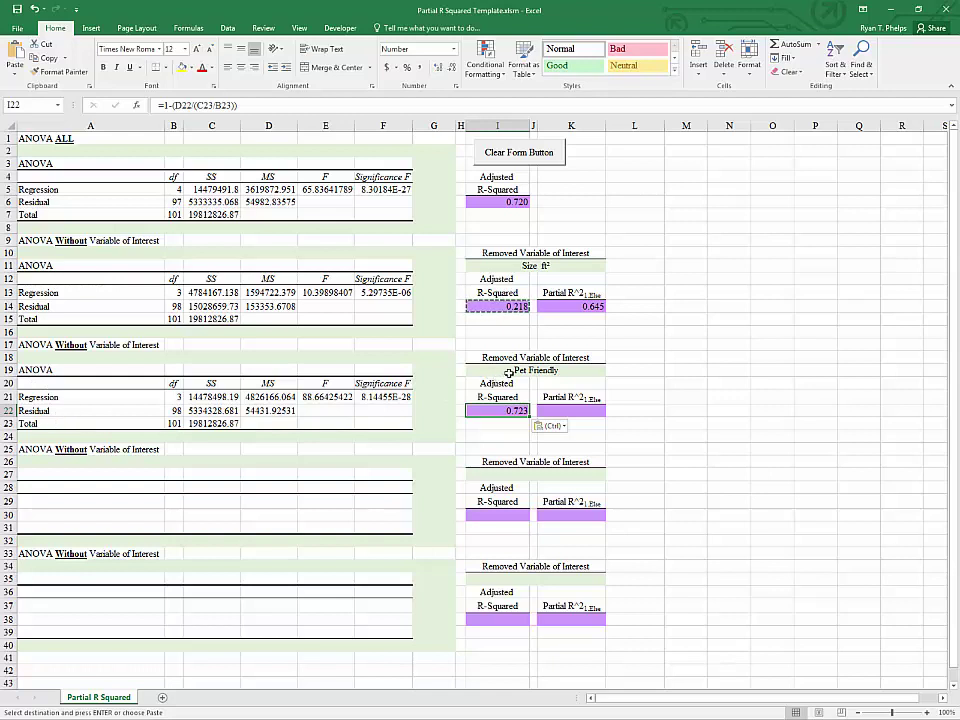
left_click(555, 371)
left_click(497, 410)
Enter the Pet Friendly partial R-squared formula =(C5-C21)/C22 in cell K22.
left_click(570, 411)
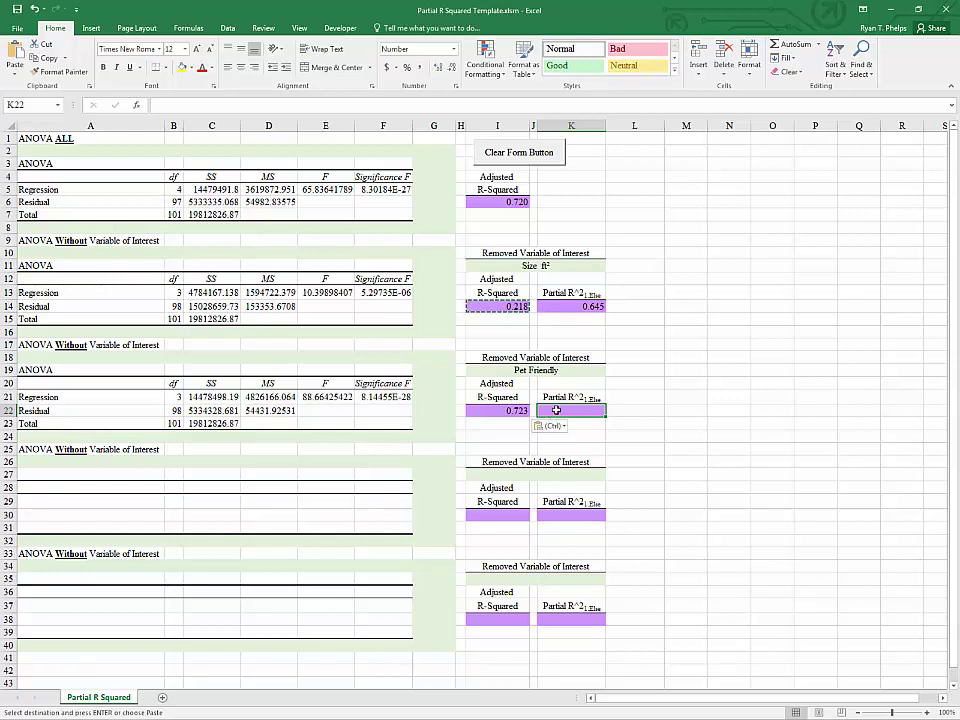
key("Escape")
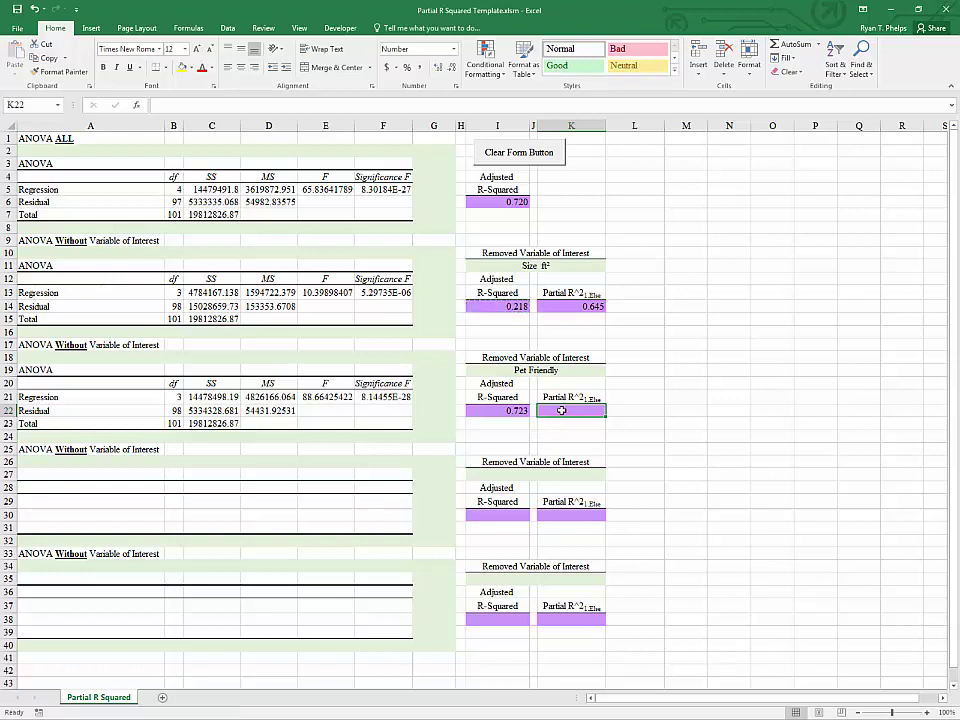
type("=")
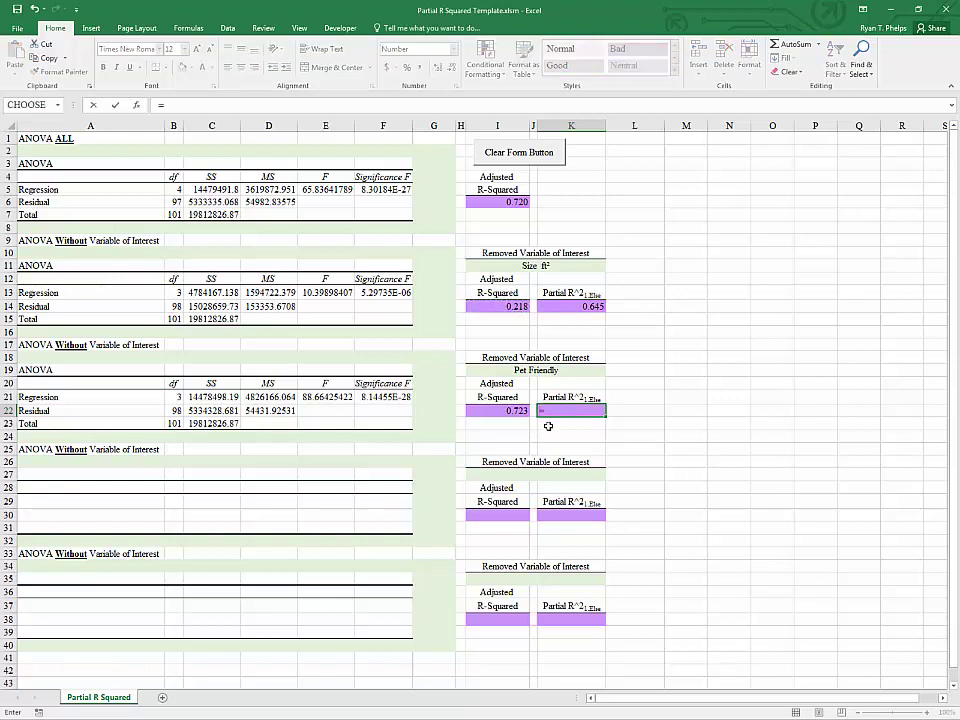
type("(")
left_click(228, 189)
type("-")
left_click(210, 397)
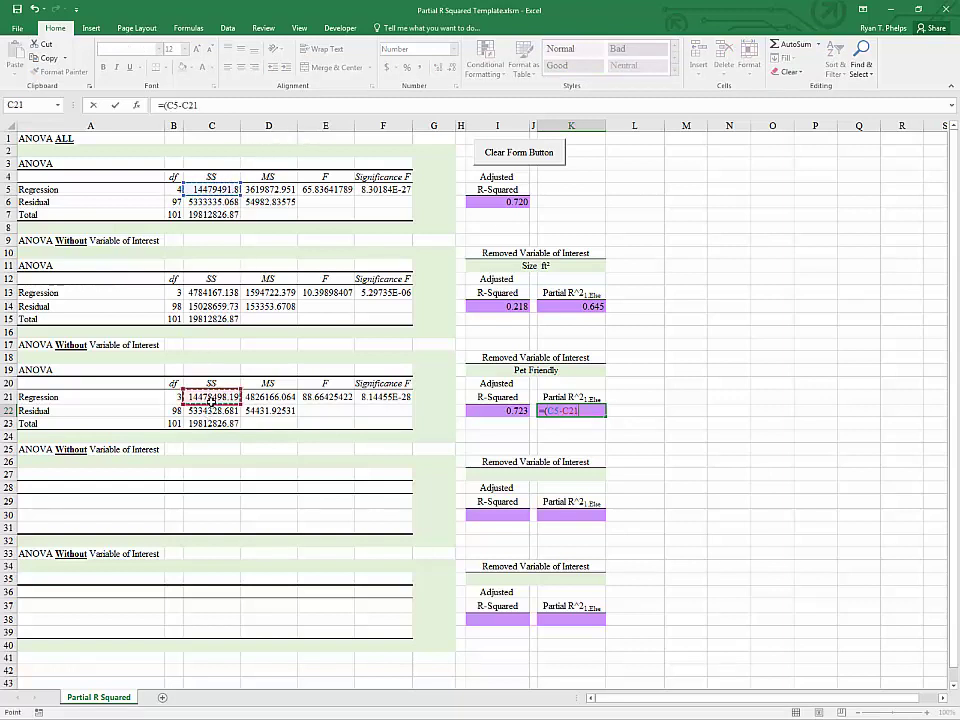
type(")")
type("/")
left_click(216, 410)
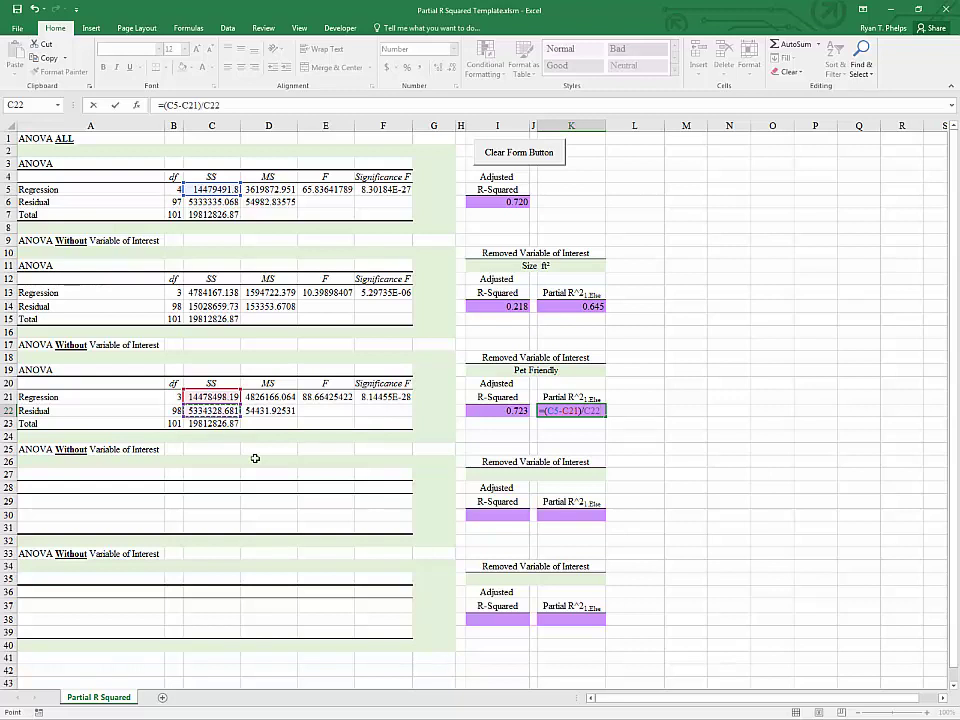
Make the C5 reference absolute in the K22 formula, giving =($C$5-C21)/C22, and check the Pet Friendly results.
key("F2")
key("F4")
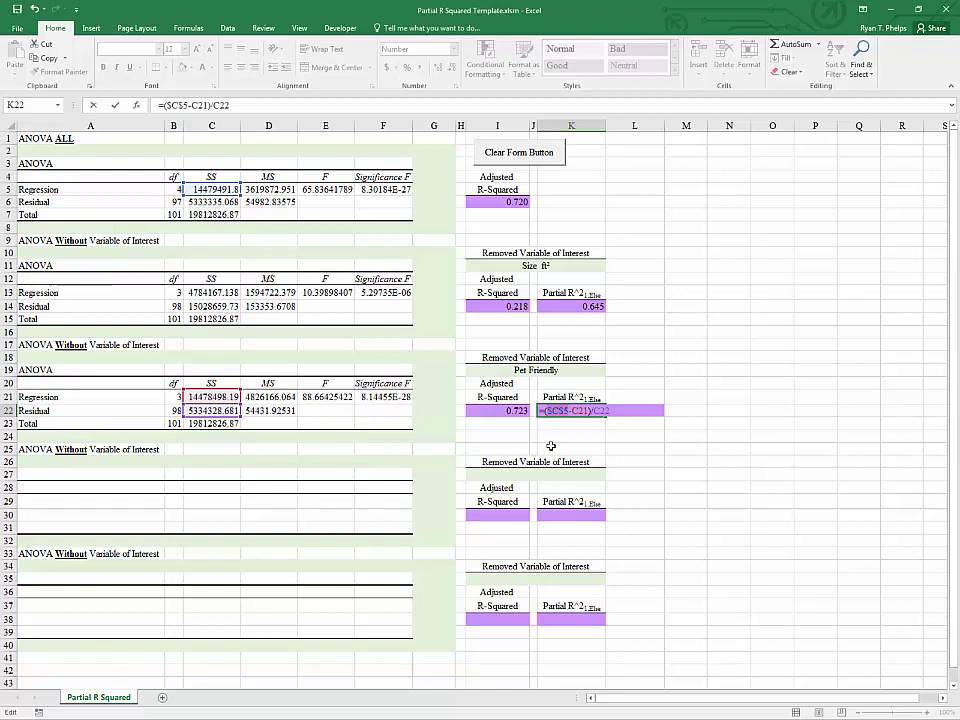
key("Return")
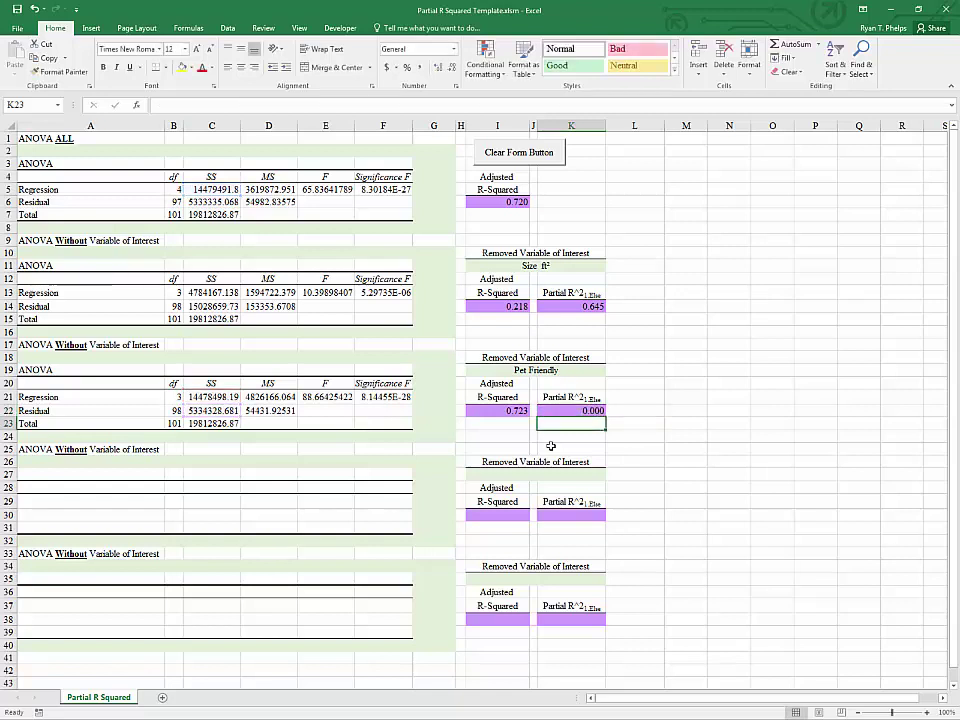
left_click(485, 410)
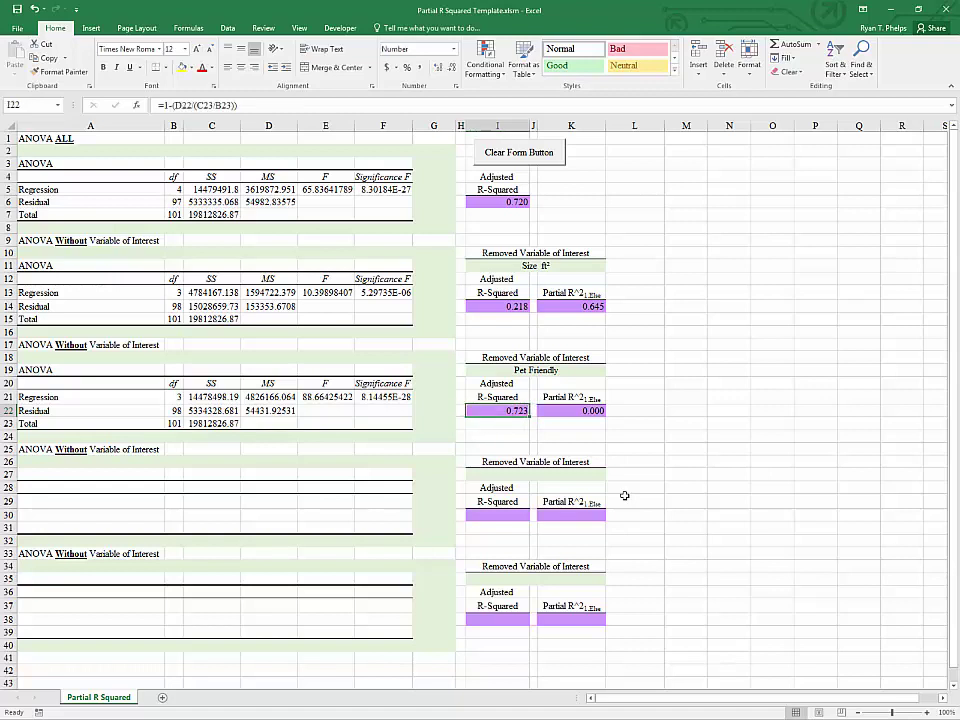
key("Right")
key("Right")
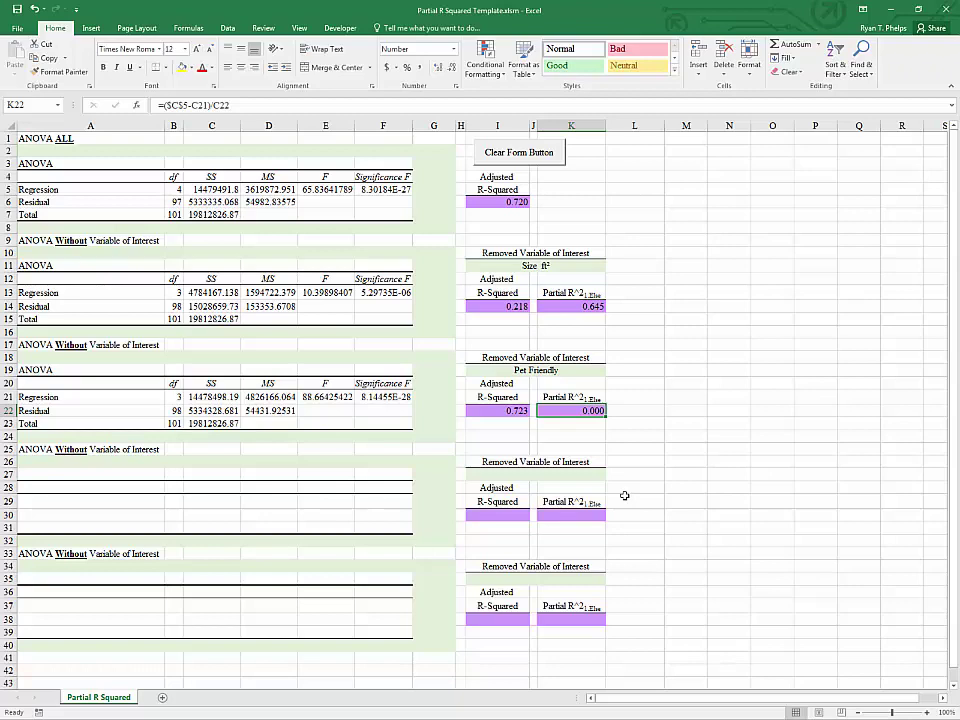
Switch to Sheet1 of the AptPrices workbook and insert an empty column before the W/D in unit column.
left_click(326, 488)
scroll(330, 474, "down", 2)
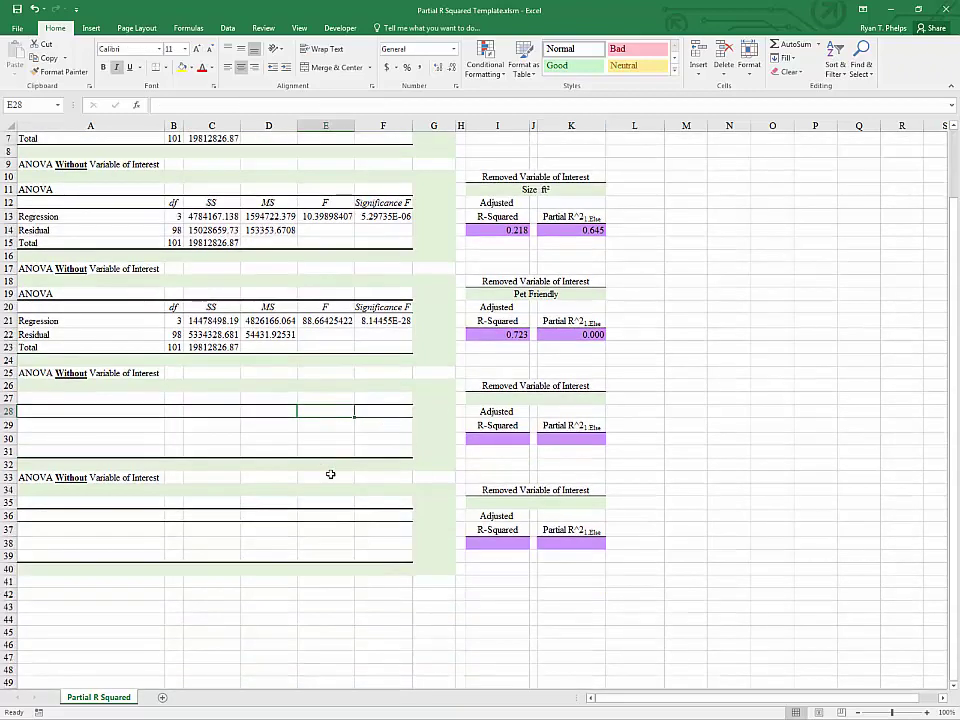
scroll(330, 474, "down", 1)
left_click(49, 361)
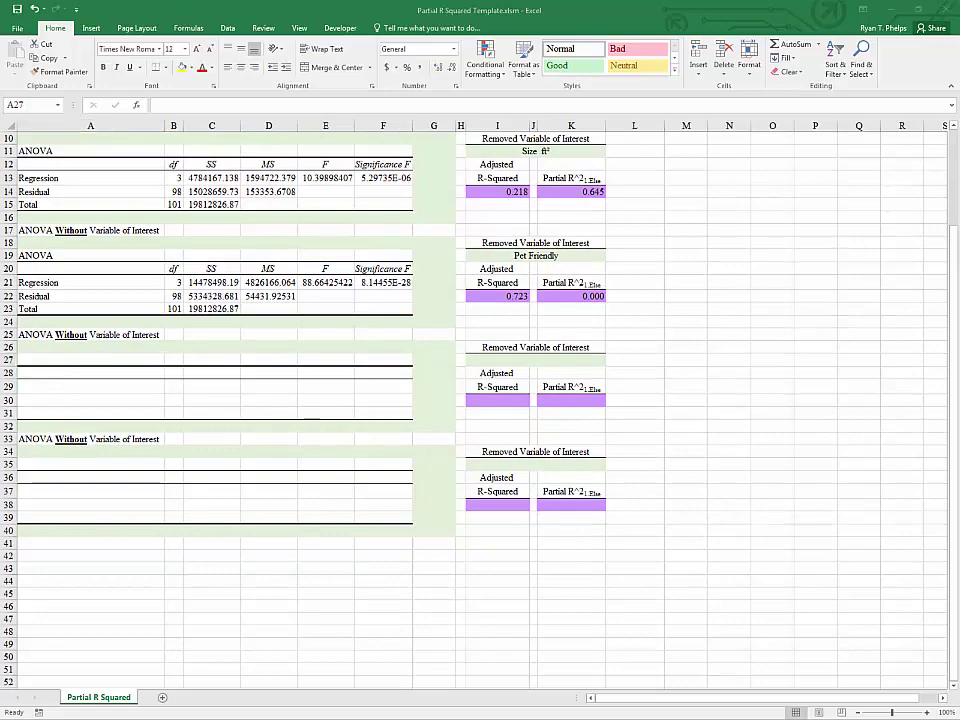
key("ctrl+Tab")
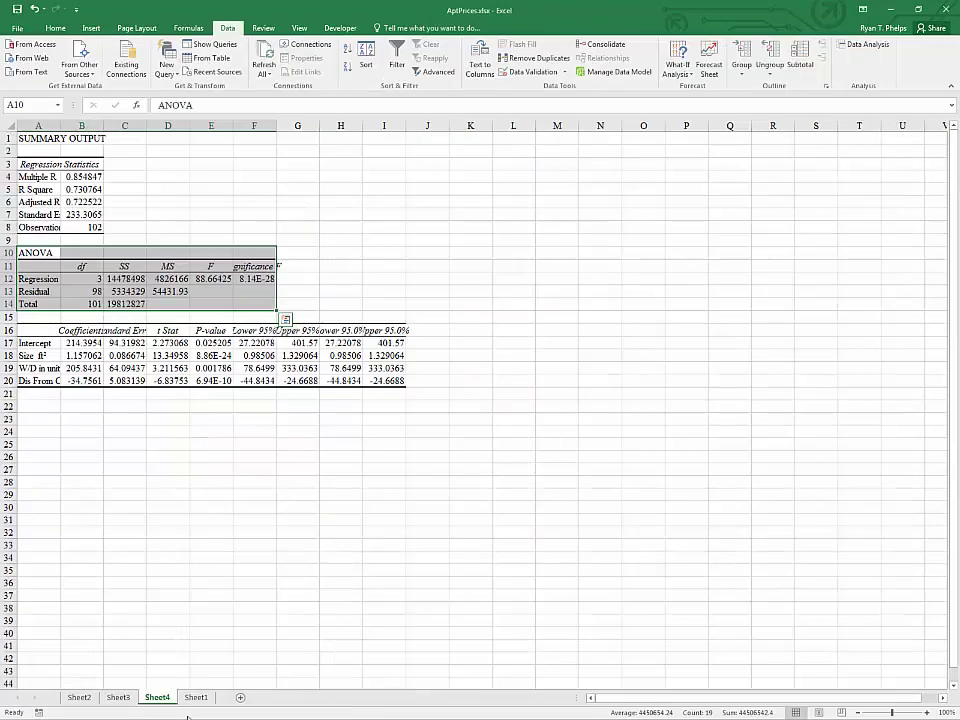
left_click(196, 697)
scroll(433, 452, "up", 20)
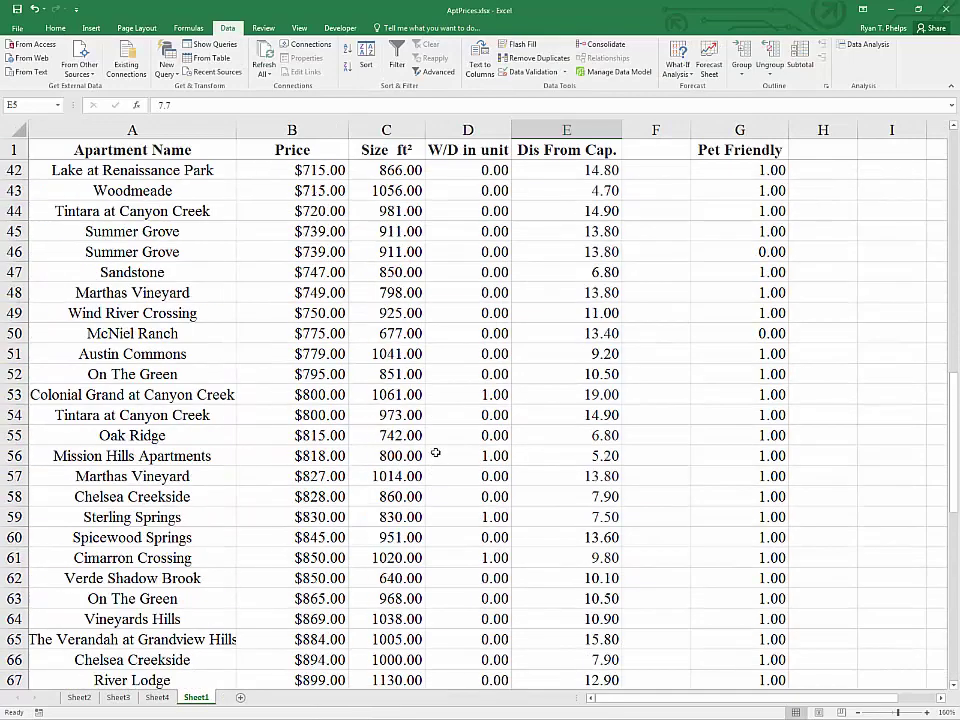
right_click(448, 130)
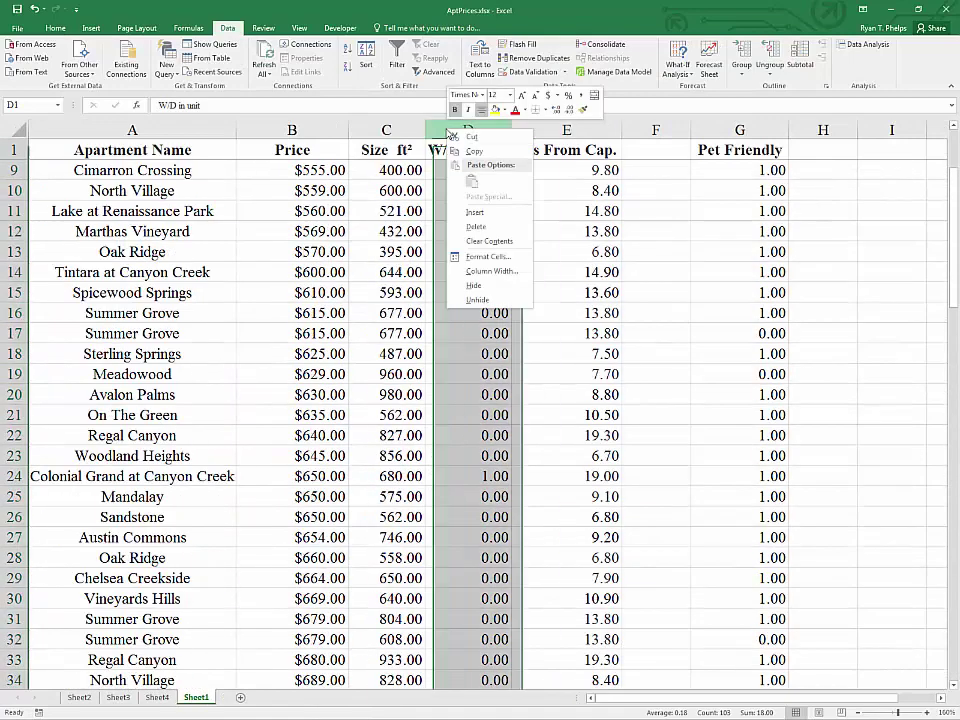
left_click(476, 210)
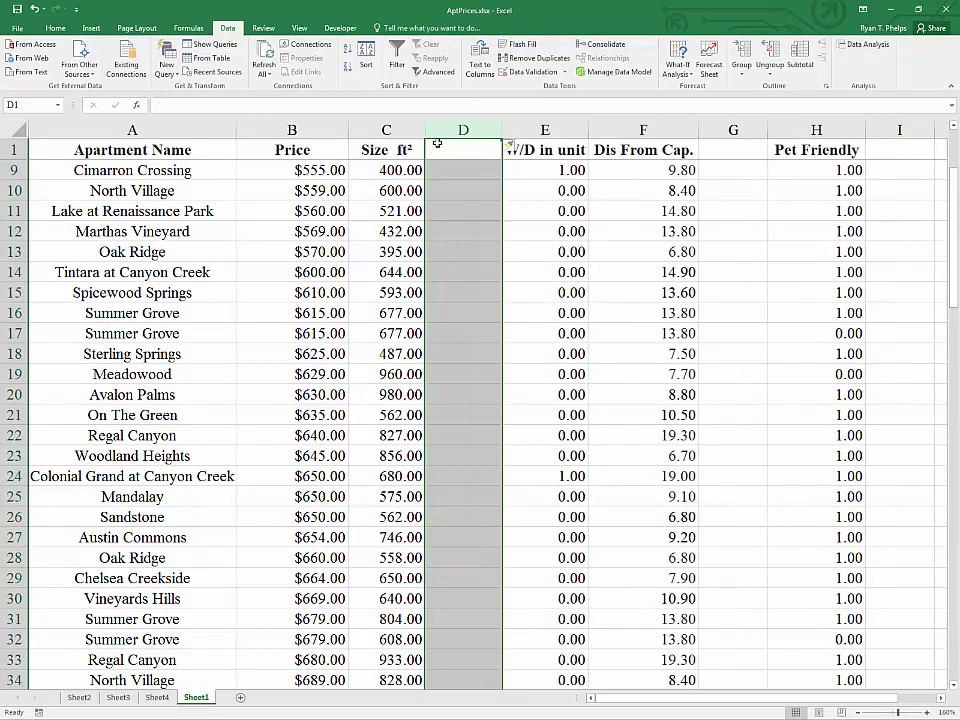
Move the Pet Friendly column from H into empty column D and the W/D in unit column from E to H.
left_click(790, 131)
left_click_drag(767, 165, 460, 188)
left_click(565, 130)
left_click_drag(611, 230, 775, 228)
Delete the emptied column E so that Size, Pet Friendly and Dis From Cap. are adjacent.
right_click(540, 128)
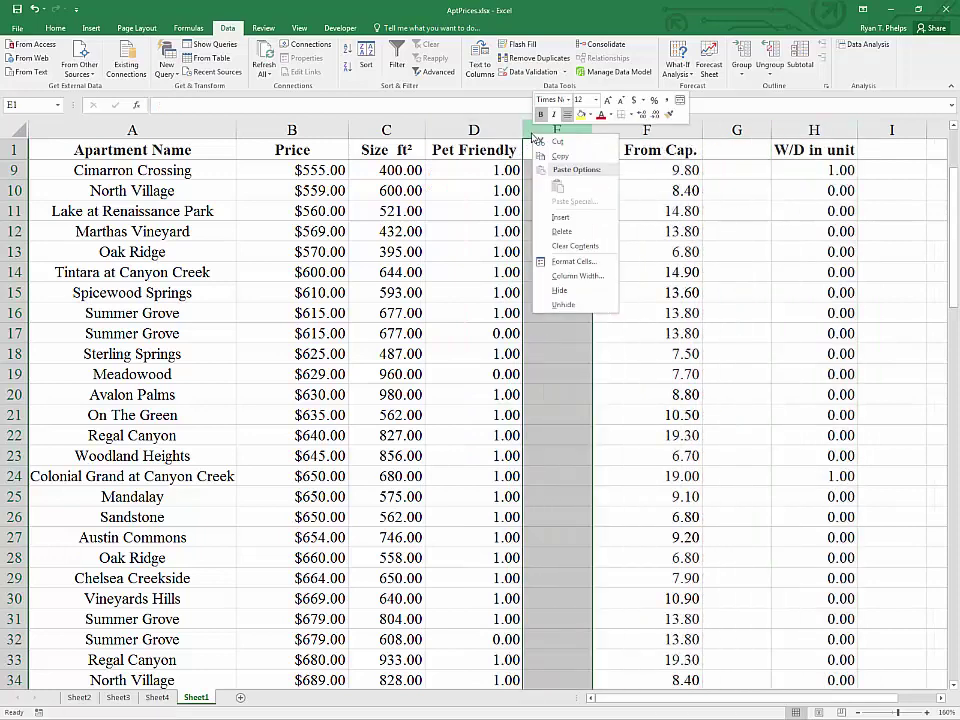
key("Escape")
key("ctrl+minus")
left_click(672, 270)
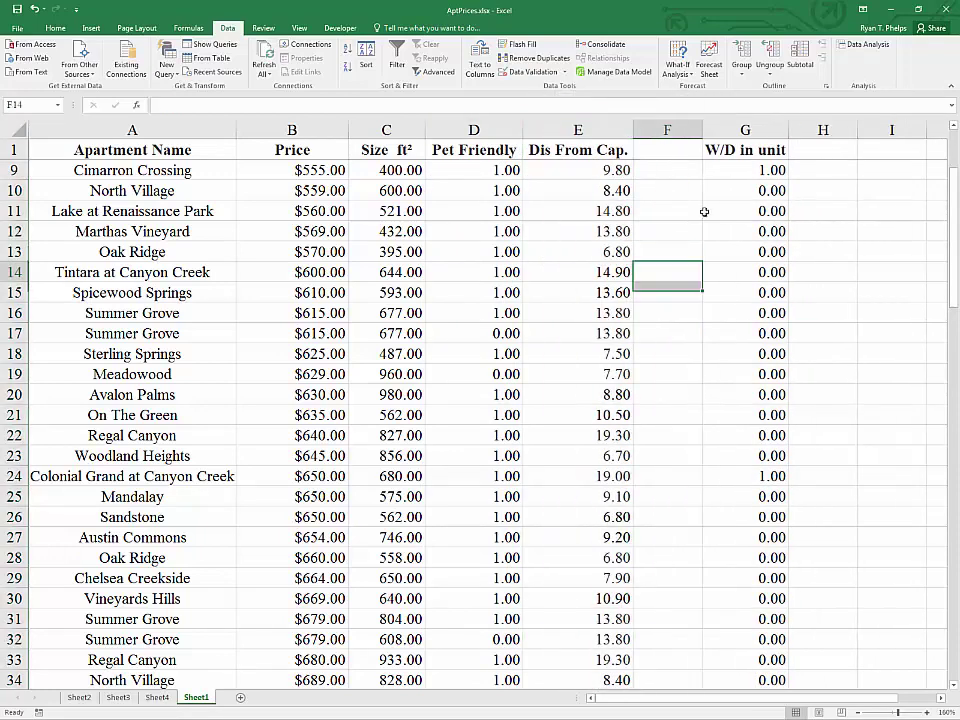
Copy the W/D in unit header from G1 into the removed variable cell I27 of the Partial R Squared Template.
left_click(735, 150)
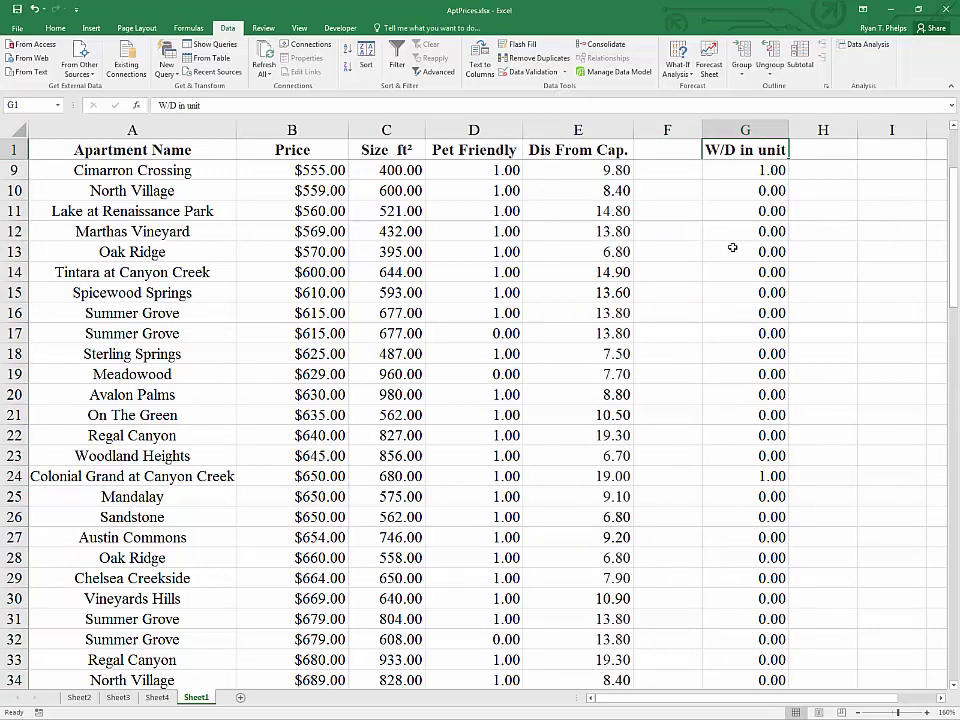
key("ctrl+c")
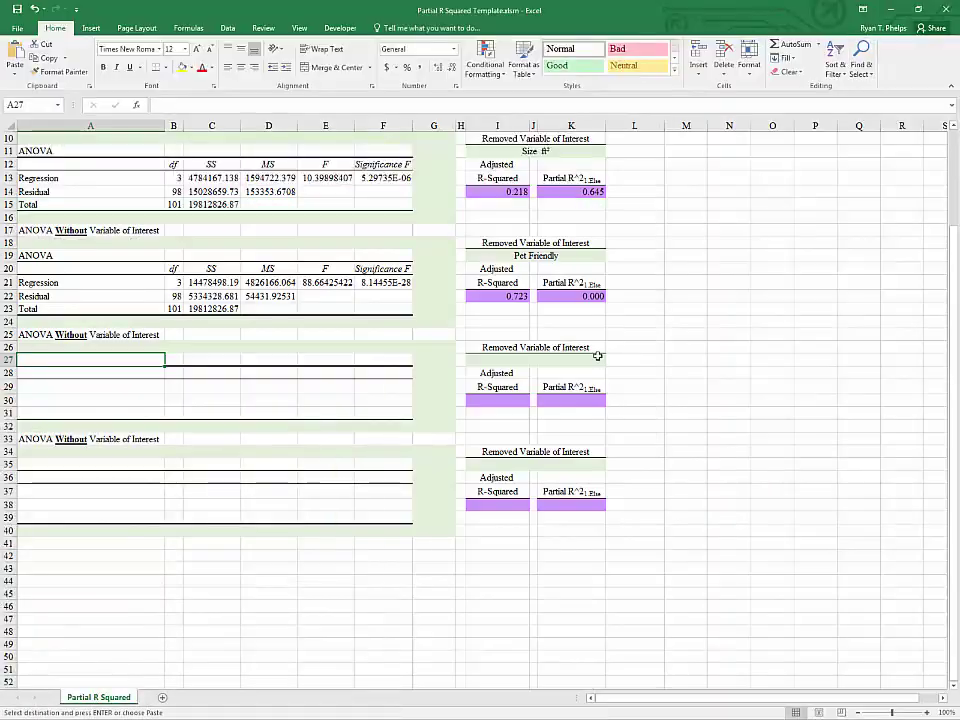
left_click(483, 364)
key("ctrl+v")
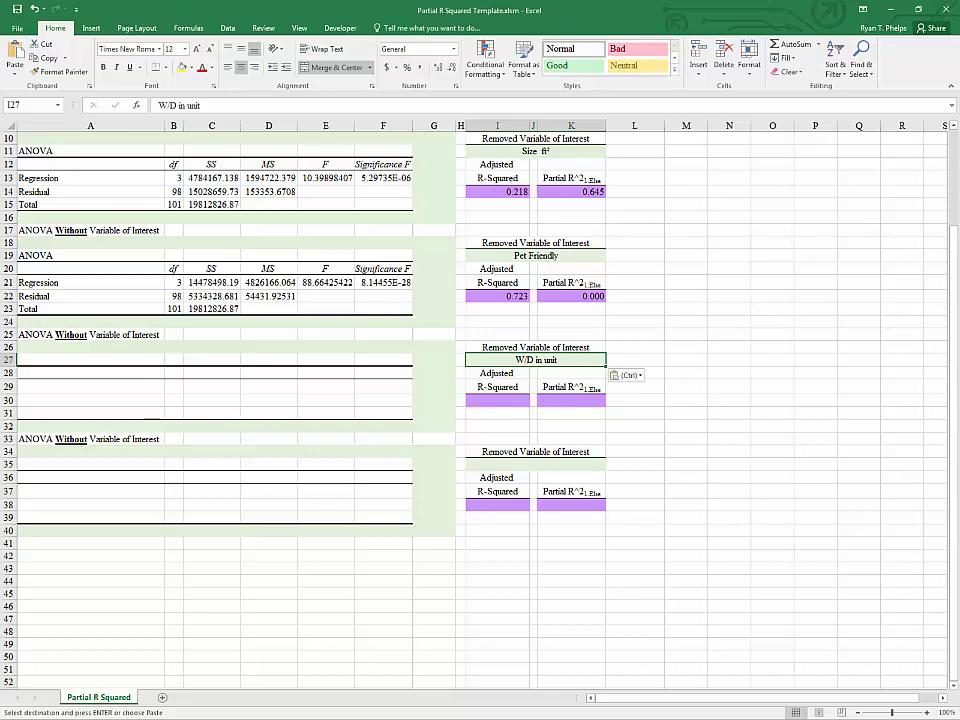
Run a Regression on Sheet1 of AptPrices with Y range B1:B103, X range C1:E103 and labels, output on a new worksheet.
key("alt+Tab")
left_click(527, 300)
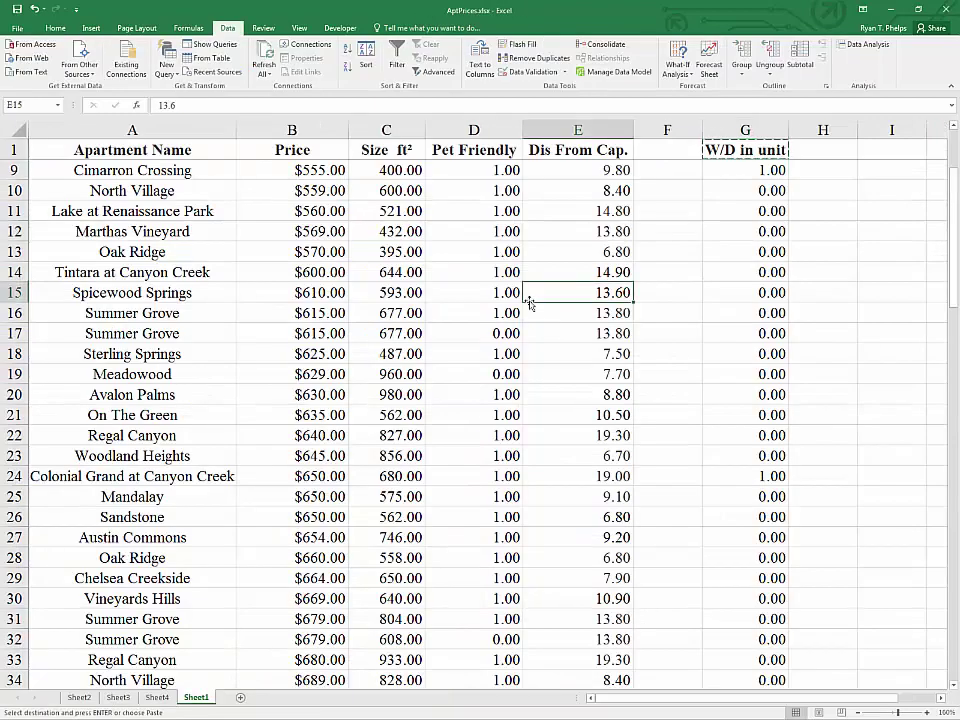
scroll(527, 300, "up", 2)
left_click(866, 44)
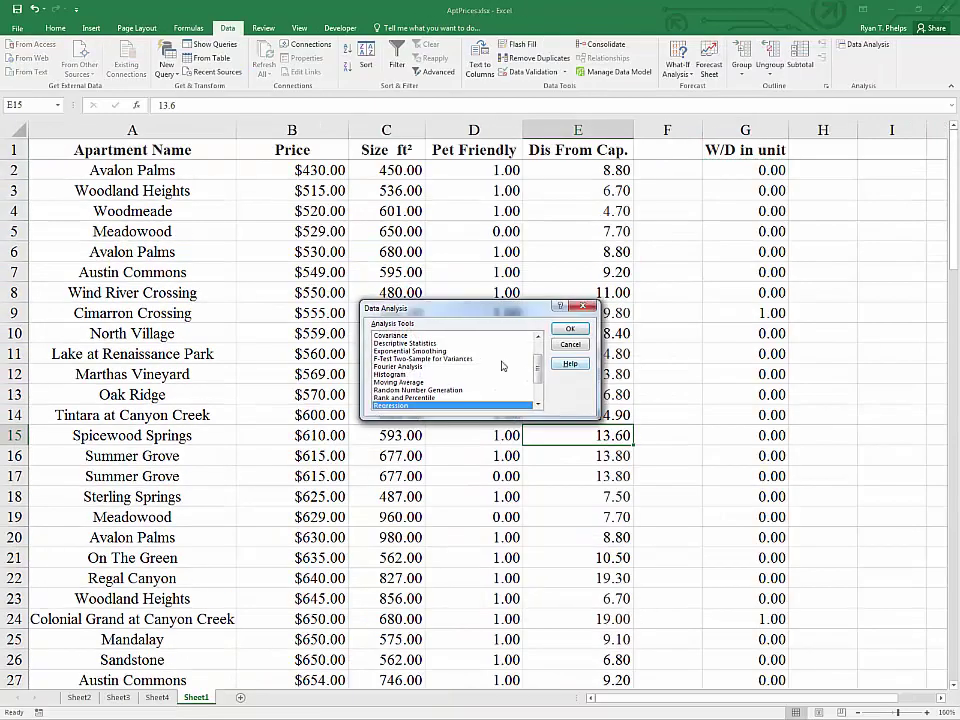
left_click(568, 329)
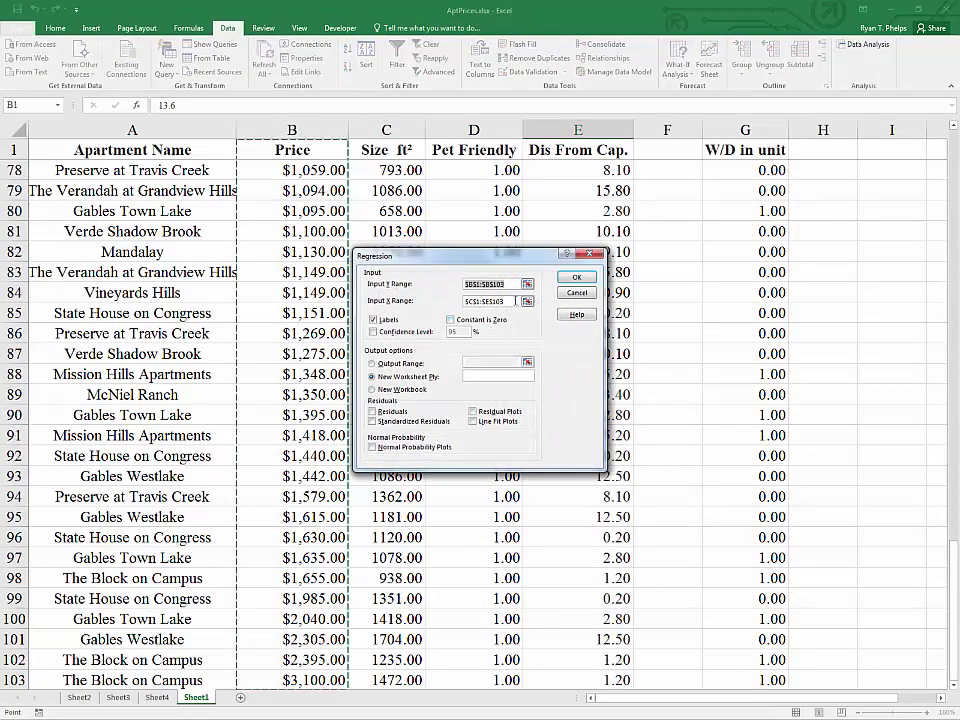
left_click(527, 301)
left_click(386, 150)
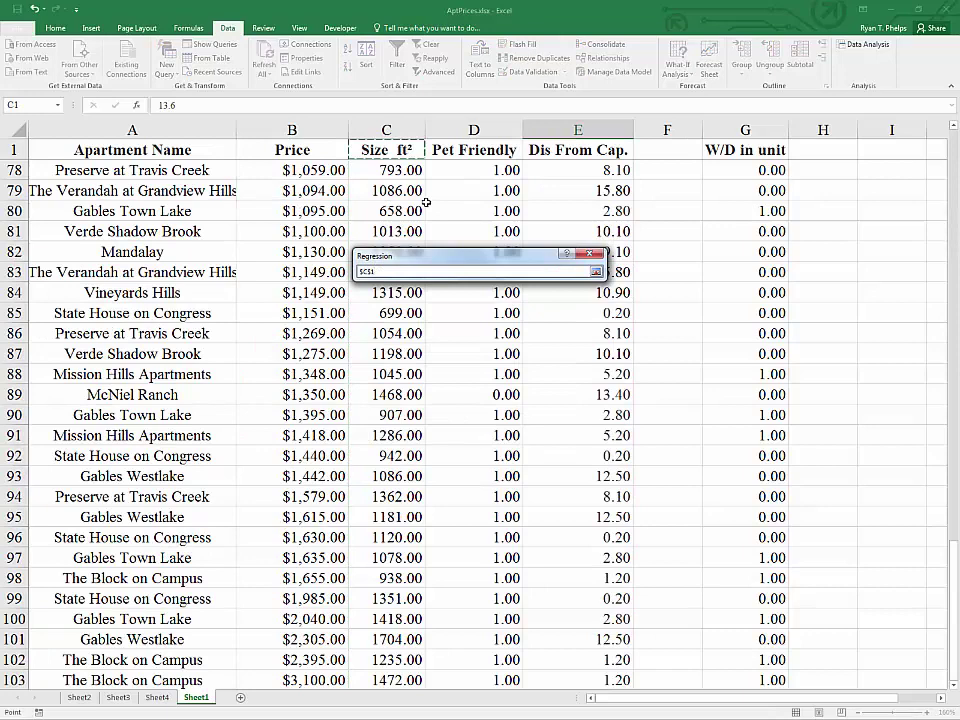
key("ctrl+shift+Down")
key("ctrl+shift+Right")
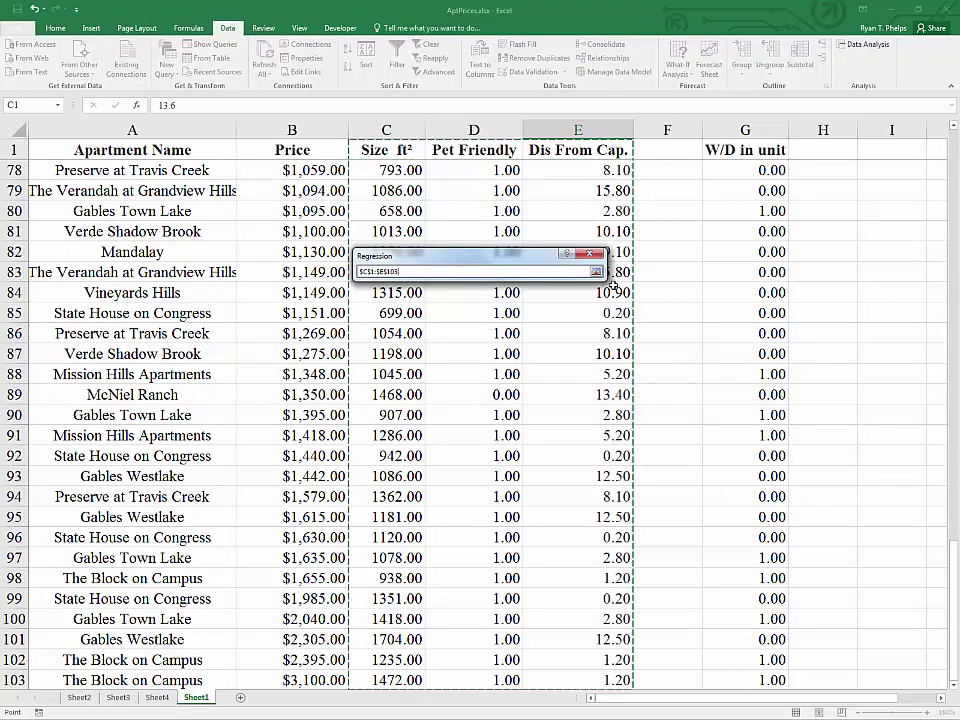
key("Return")
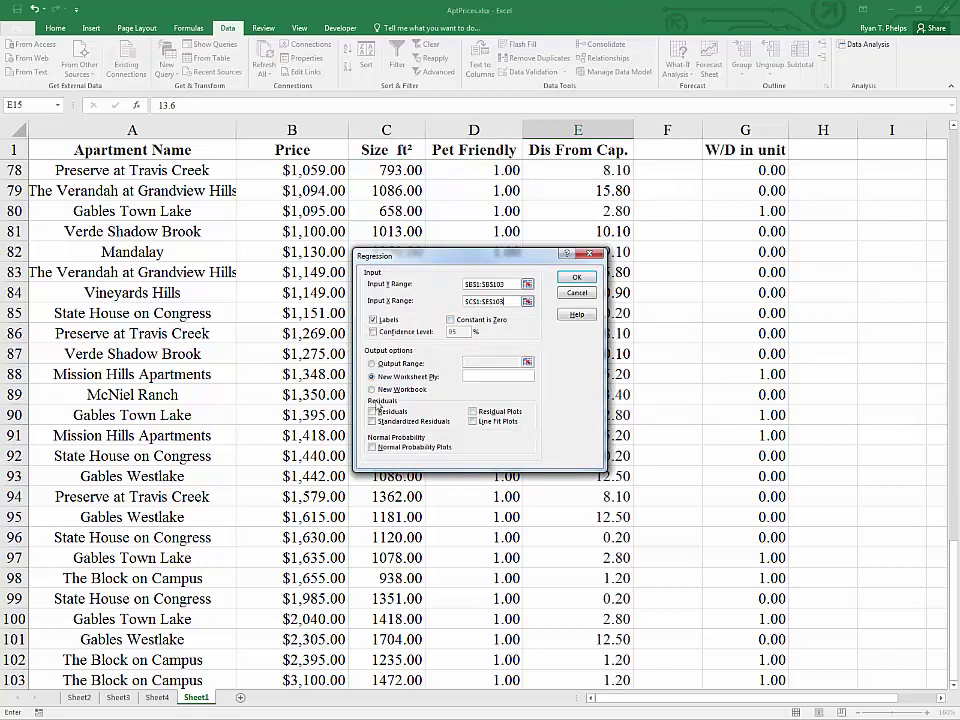
left_click(576, 277)
Copy the ANOVA table A10:F14 from the new regression output into cell A27 of the Partial R Squared Template.
left_click_drag(38, 253, 257, 305)
key("ctrl+c")
key("alt+Tab")
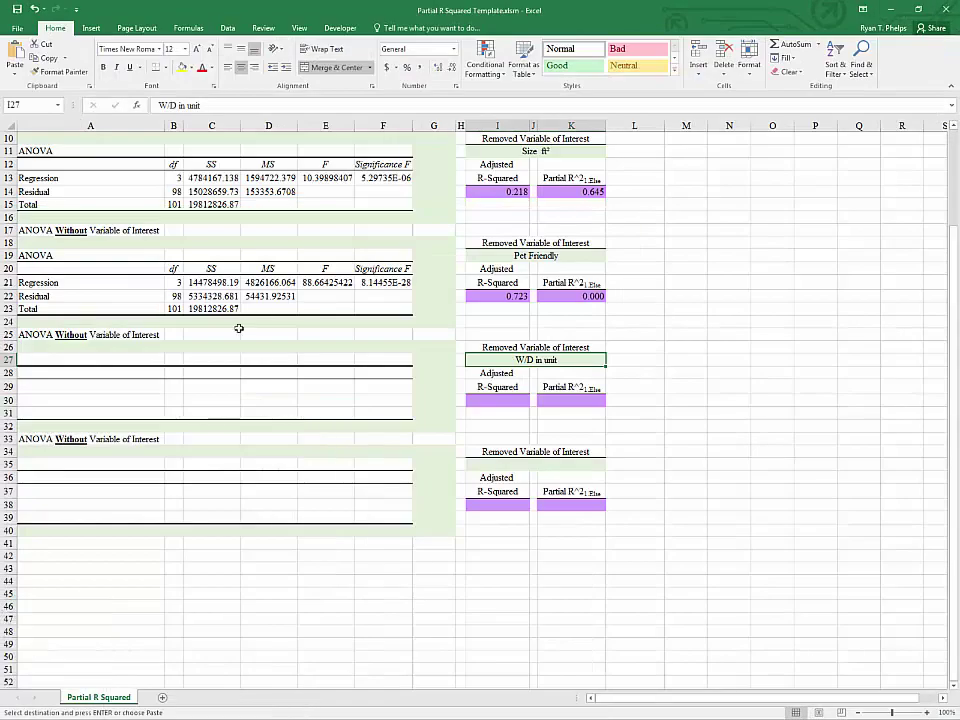
left_click(100, 359)
key("ctrl+v")
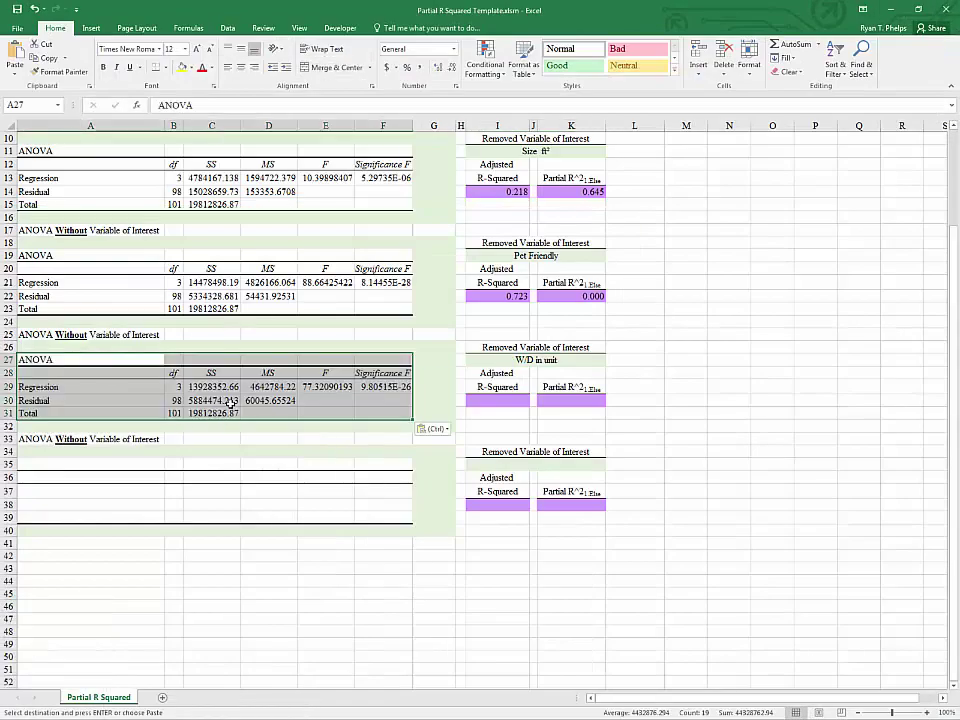
left_click(230, 400)
Copy the adjusted and partial R-squared formulas from I22:K22 into I30:K30 for the model without W/D in unit.
left_click(497, 400)
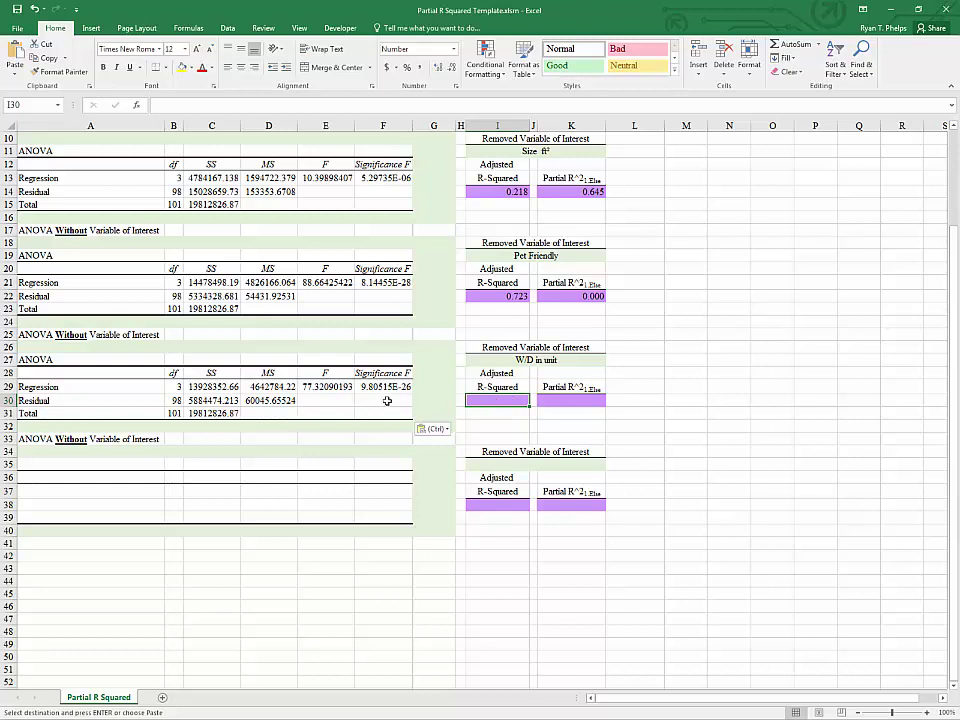
left_click_drag(515, 296, 551, 296)
key("ctrl+c")
left_click(497, 398)
key("ctrl+v")
Compare the full model's adjusted R-squared in I6 with the one in I30 for the model without W/D in unit.
left_click(503, 400)
scroll(498, 190, "up", 1)
scroll(498, 202, "up", 3)
left_click(498, 202)
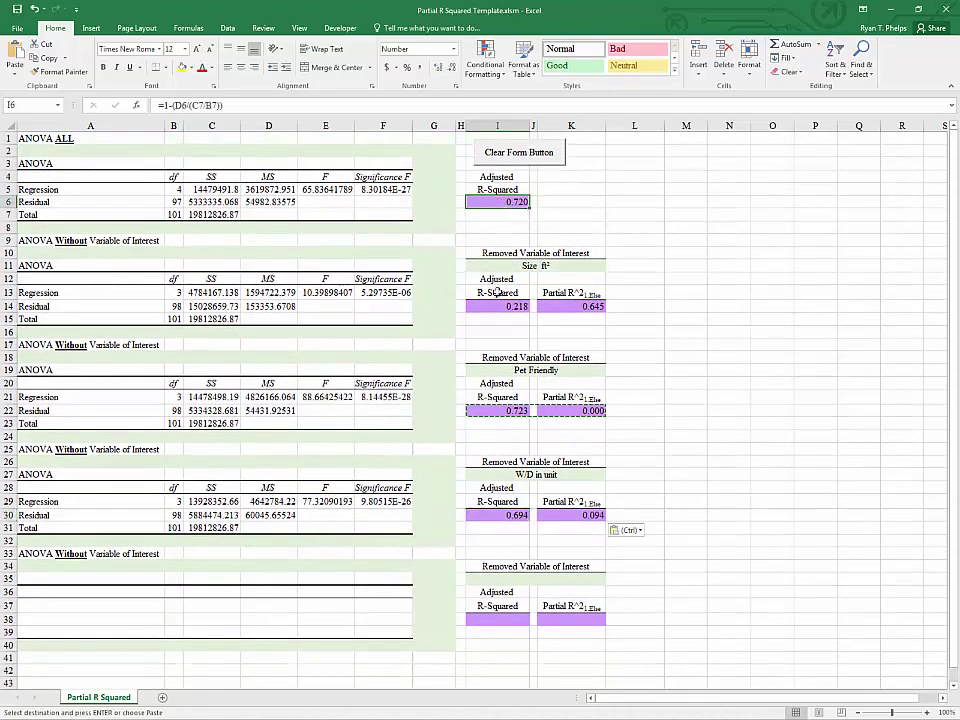
left_click(500, 514)
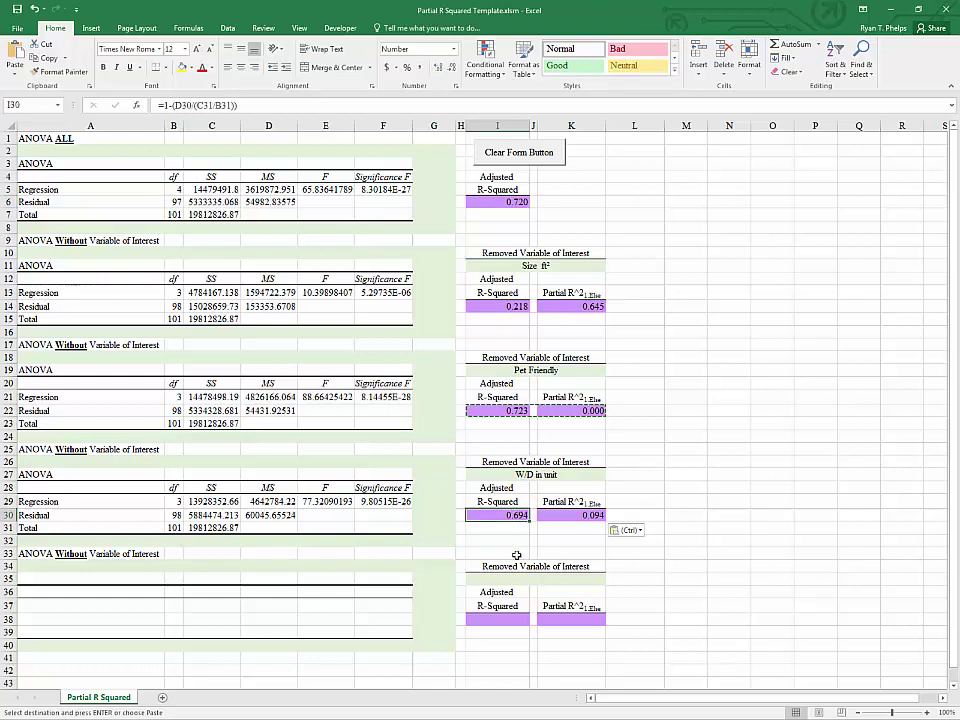
Review the partial R-squared formula in K30 for the model without W/D in unit and clear the copy selection.
left_click(555, 514)
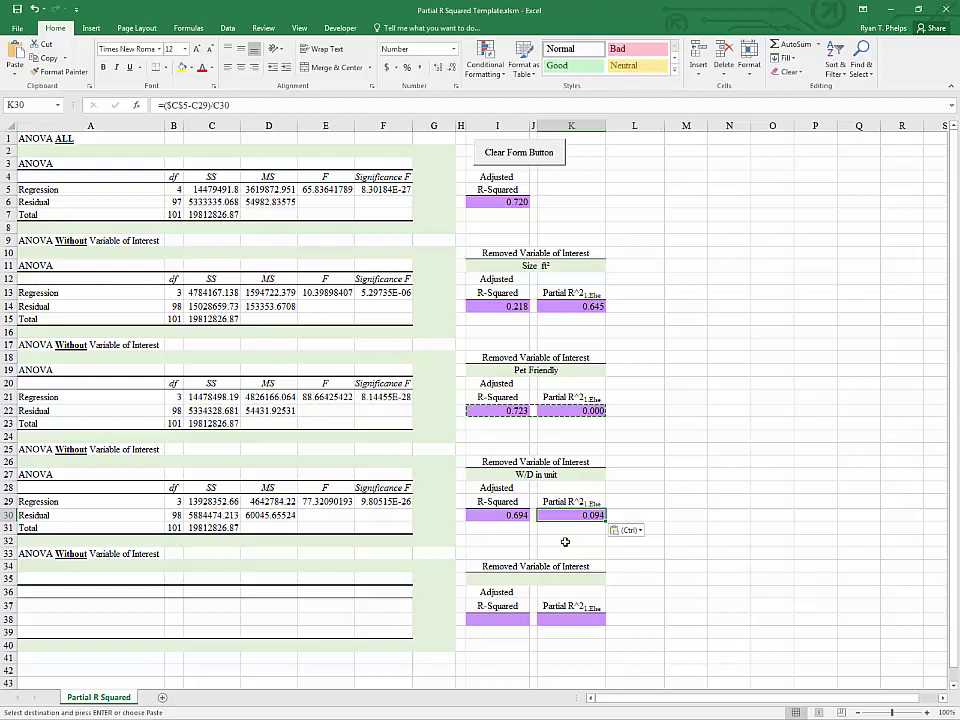
key("Escape")
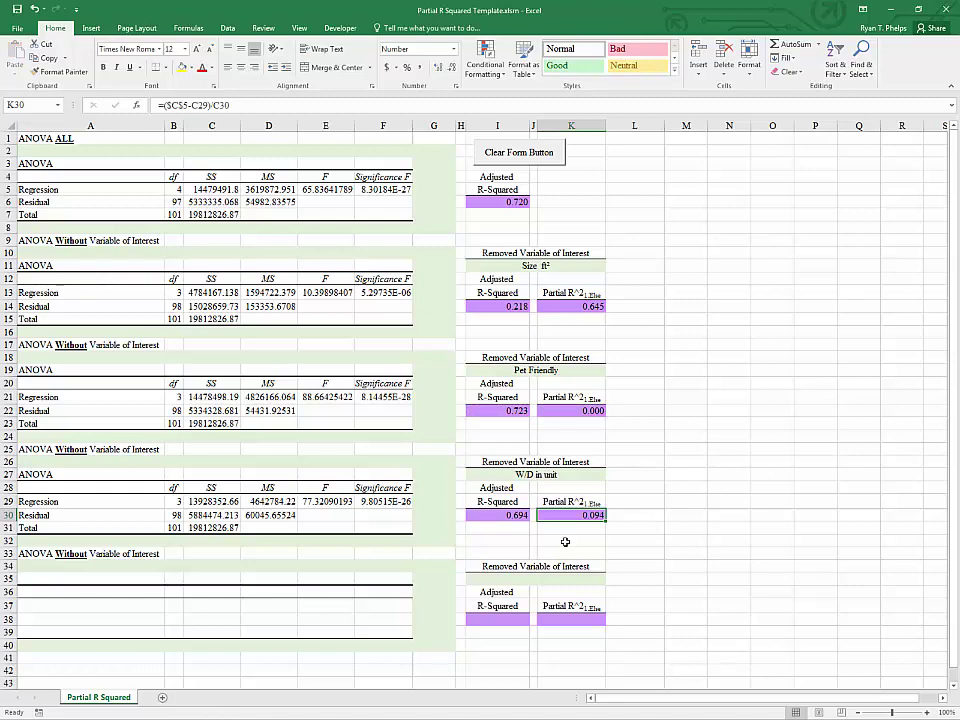
scroll(565, 541, "down", 1)
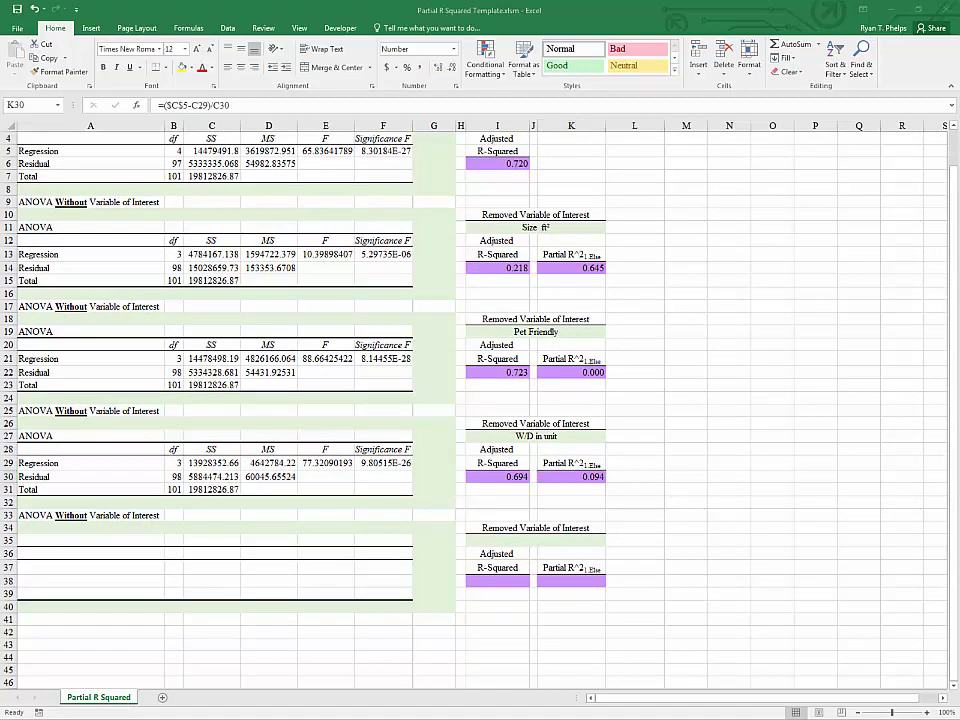
On Sheet1 of AptPrices, move the Dis From Cap. column to column H and the W/D in unit column to column E.
key("alt+Tab")
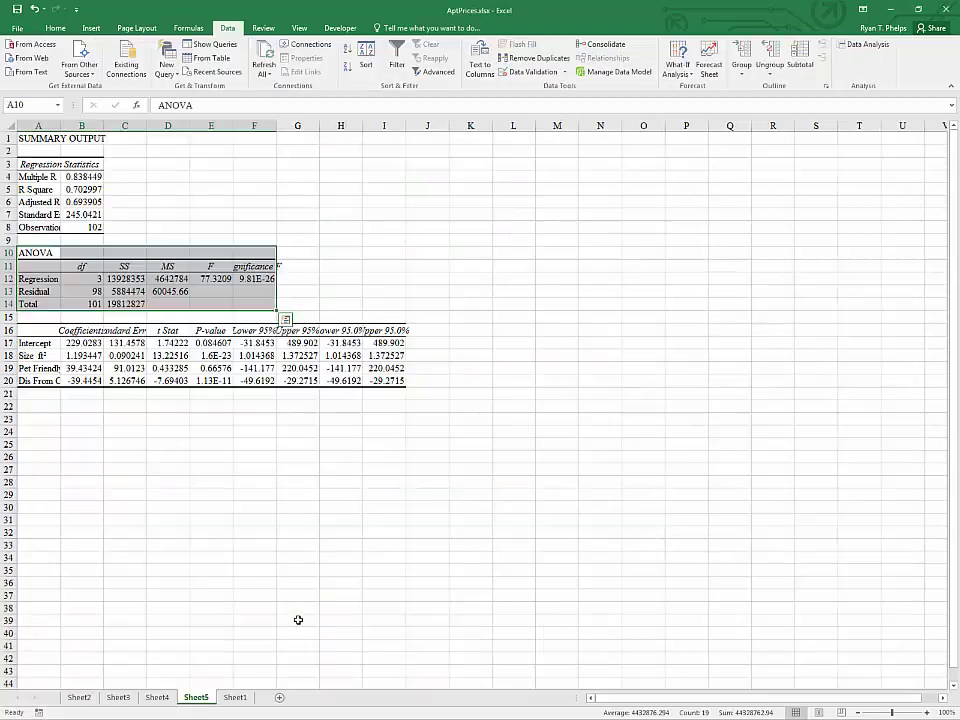
left_click(232, 697)
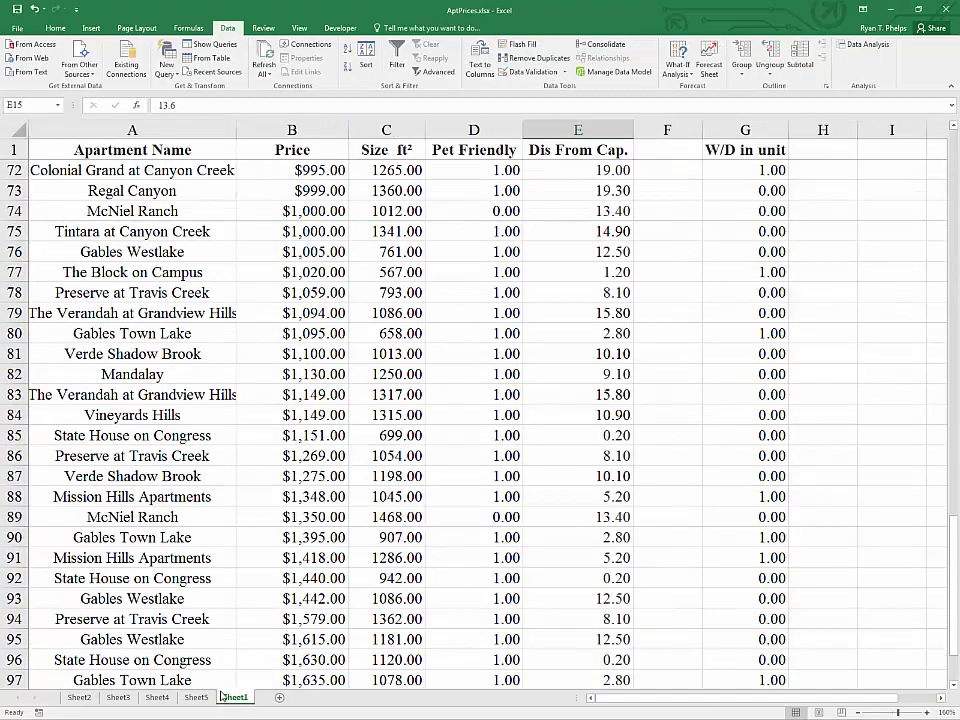
left_click(576, 130)
left_click_drag(636, 210, 848, 209)
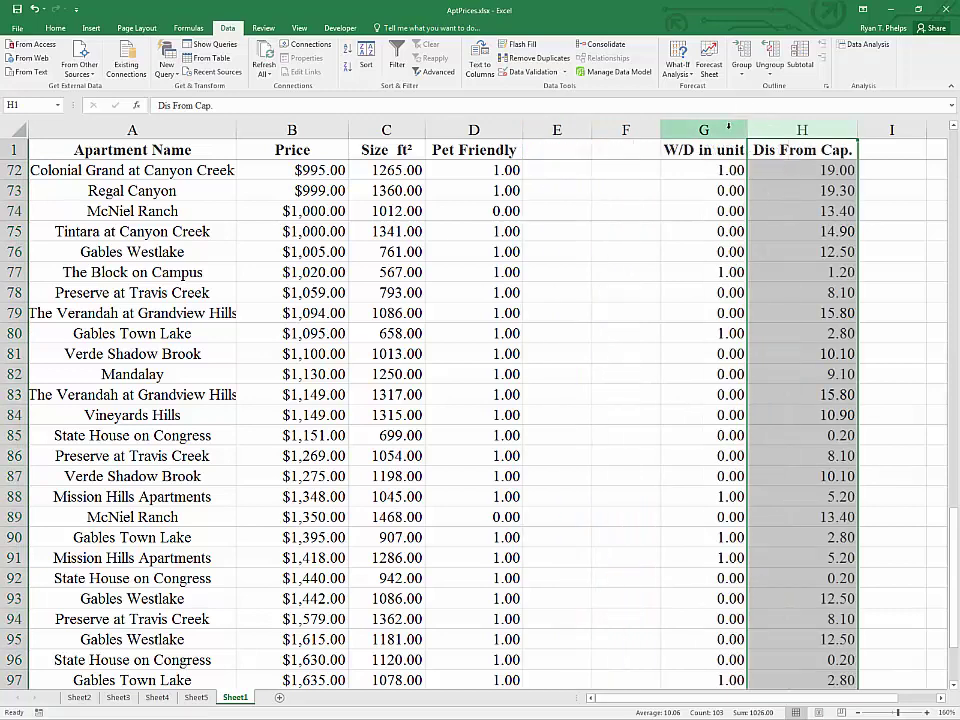
left_click_drag(709, 133, 801, 131)
left_click(670, 131)
left_click_drag(662, 176, 562, 171)
Copy the Dis From Cap. header from H1 into the removed variable cell I35 of the Partial R Squared Template.
key("ctrl+c")
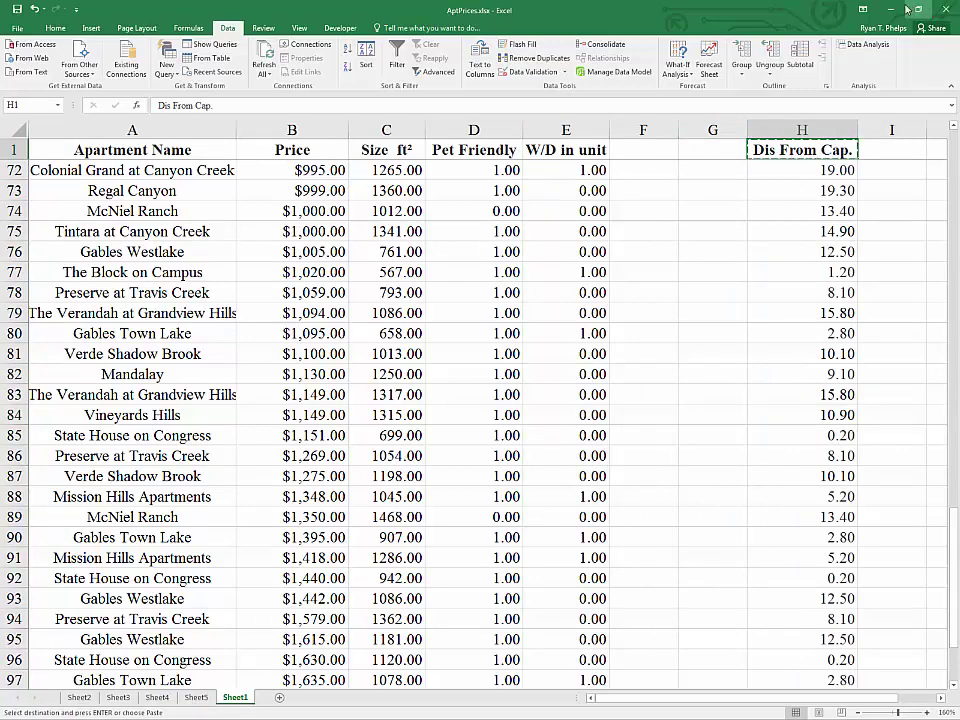
key("alt+Tab")
left_click(510, 540)
key("ctrl+v")
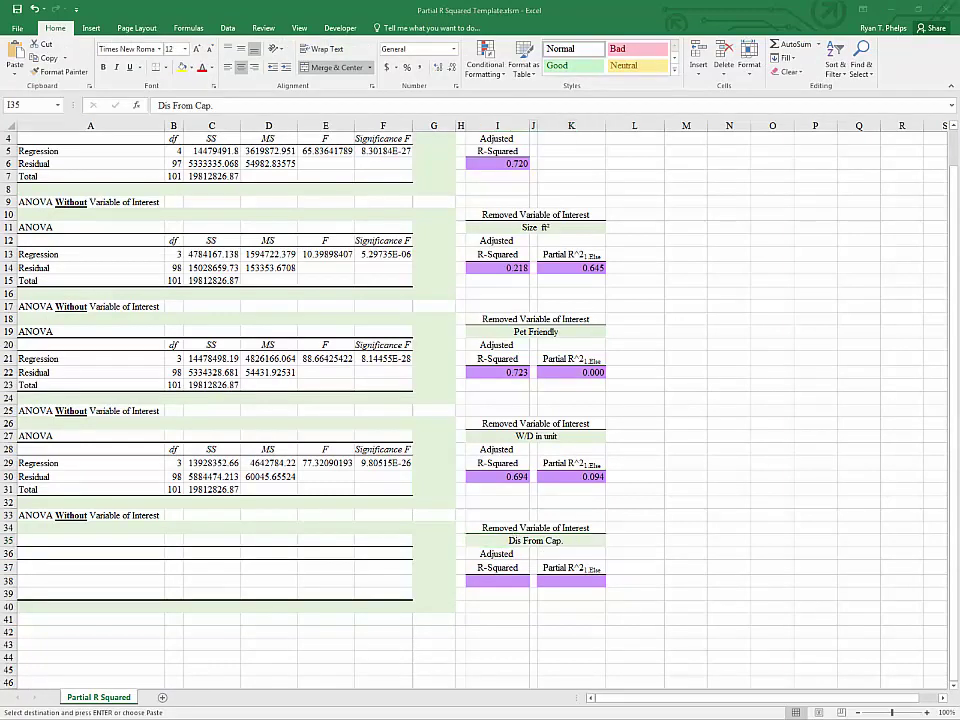
Run a Regression on Sheet1 of AptPrices without Dis From Cap., using Y range B1:B103, X range C1:E103 and labels, output on a new worksheet.
key("alt+Tab")
left_click(452, 266)
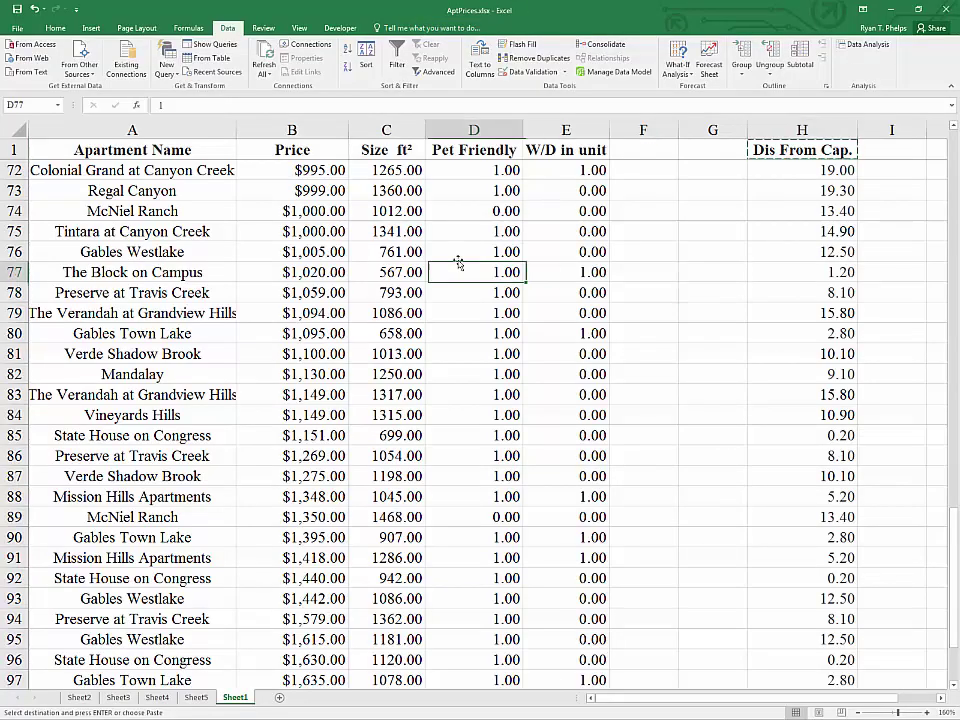
left_click(848, 44)
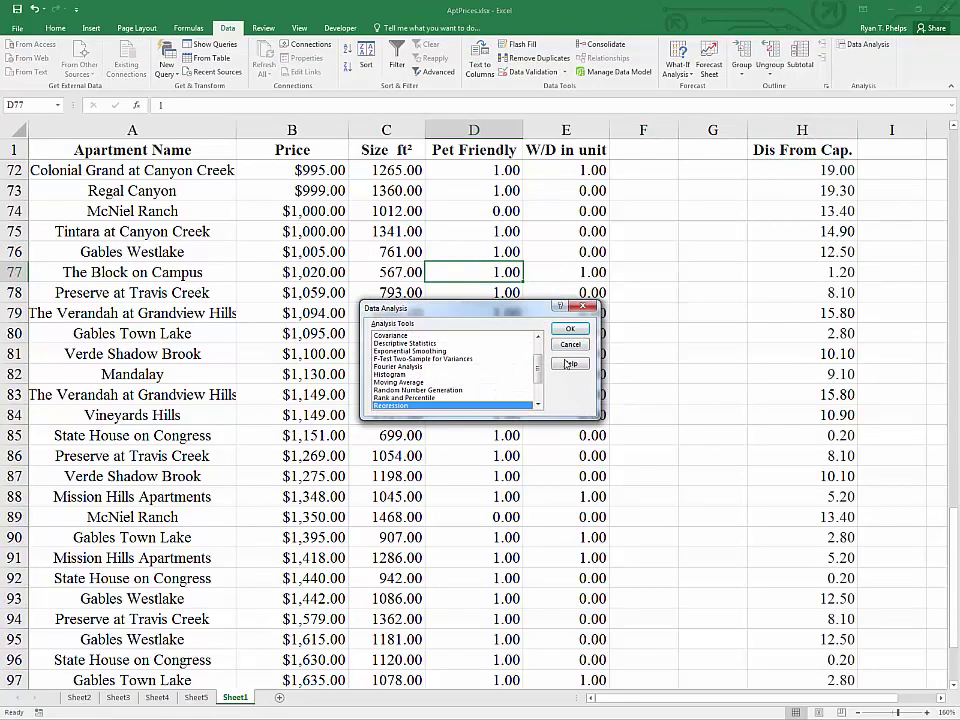
left_click(580, 329)
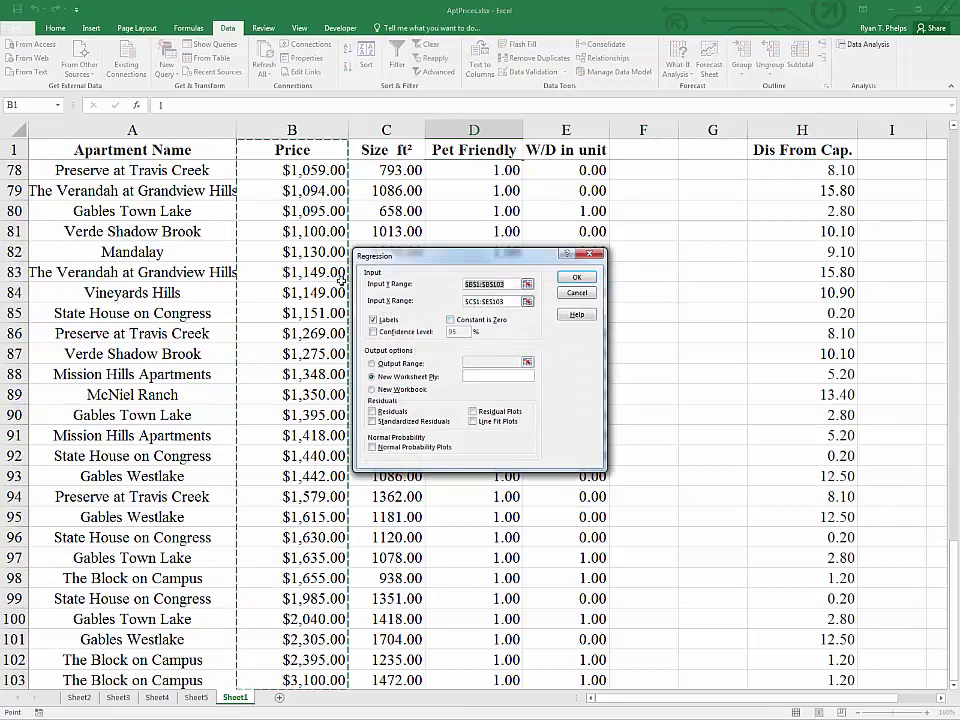
left_click(527, 302)
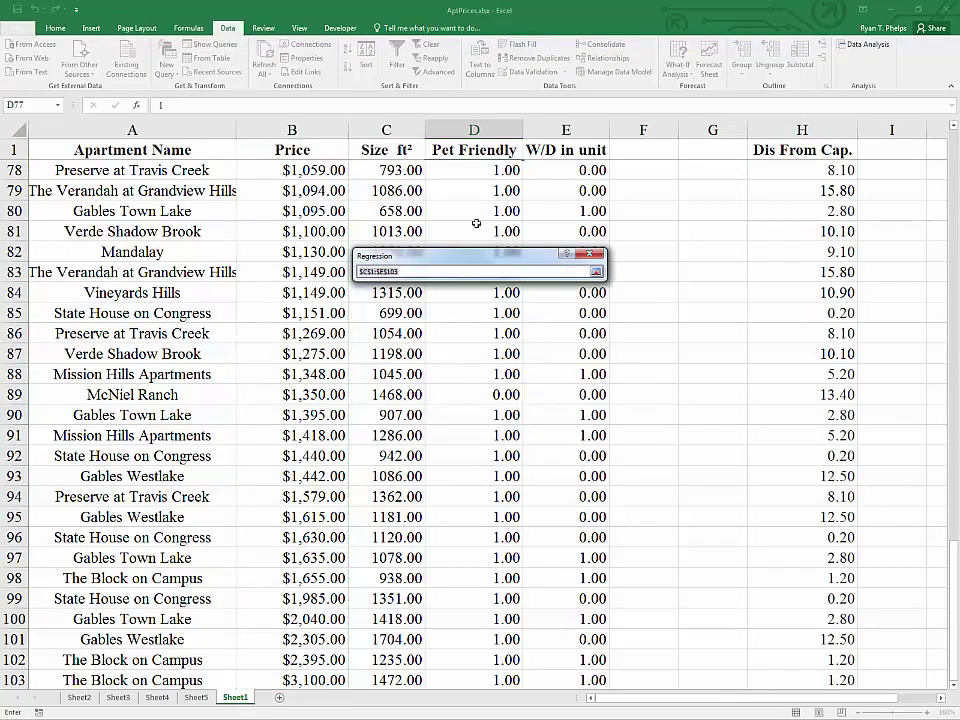
left_click(385, 155)
key("ctrl+shift+Right")
key("ctrl+shift+Down")
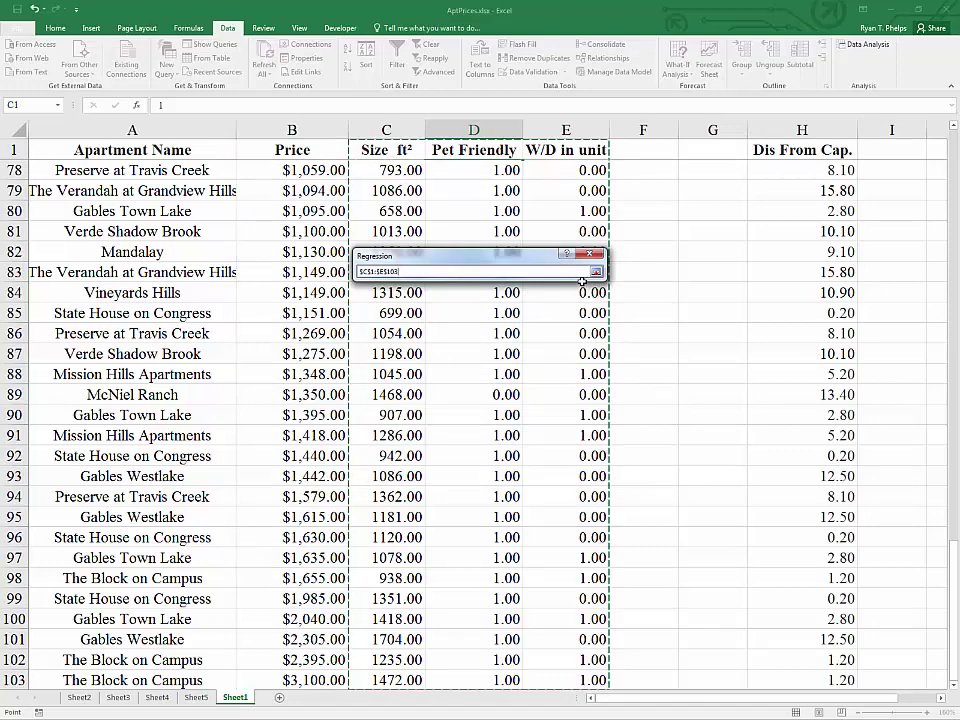
left_click(596, 271)
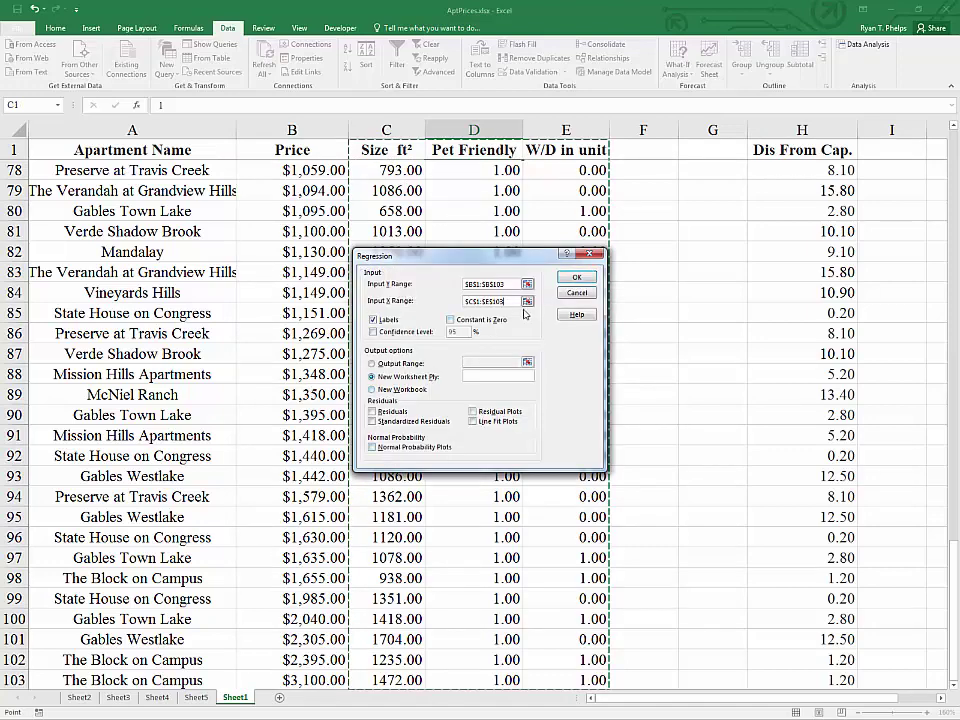
left_click(576, 277)
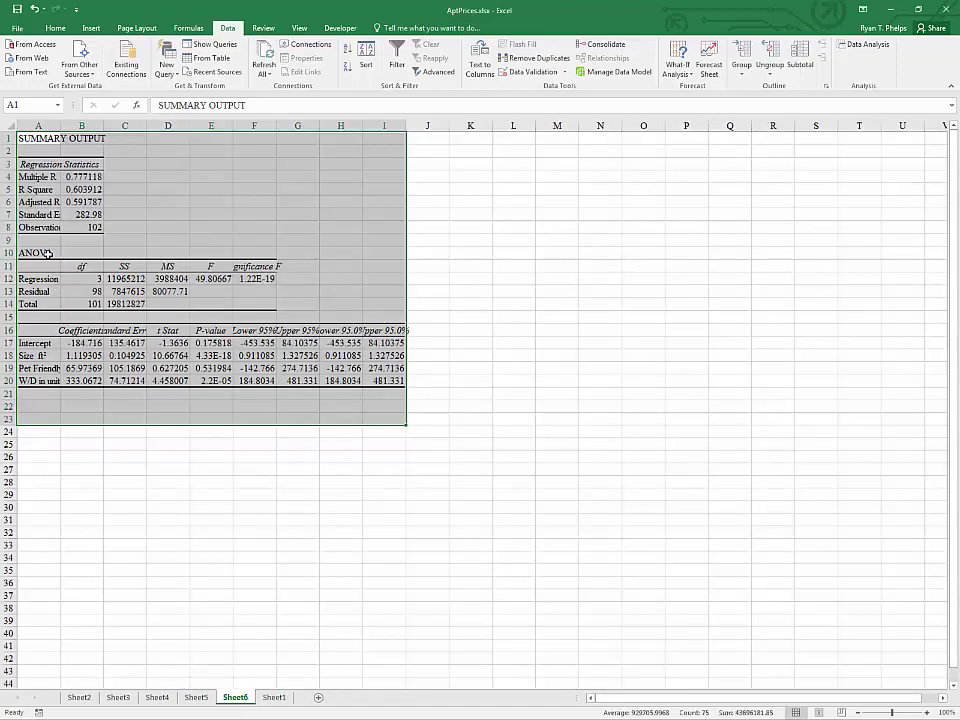
Copy the ANOVA table A10:F14 from the new regression output into cell A35 of the Partial R Squared Template.
left_click_drag(47, 253, 255, 303)
key("ctrl+c")
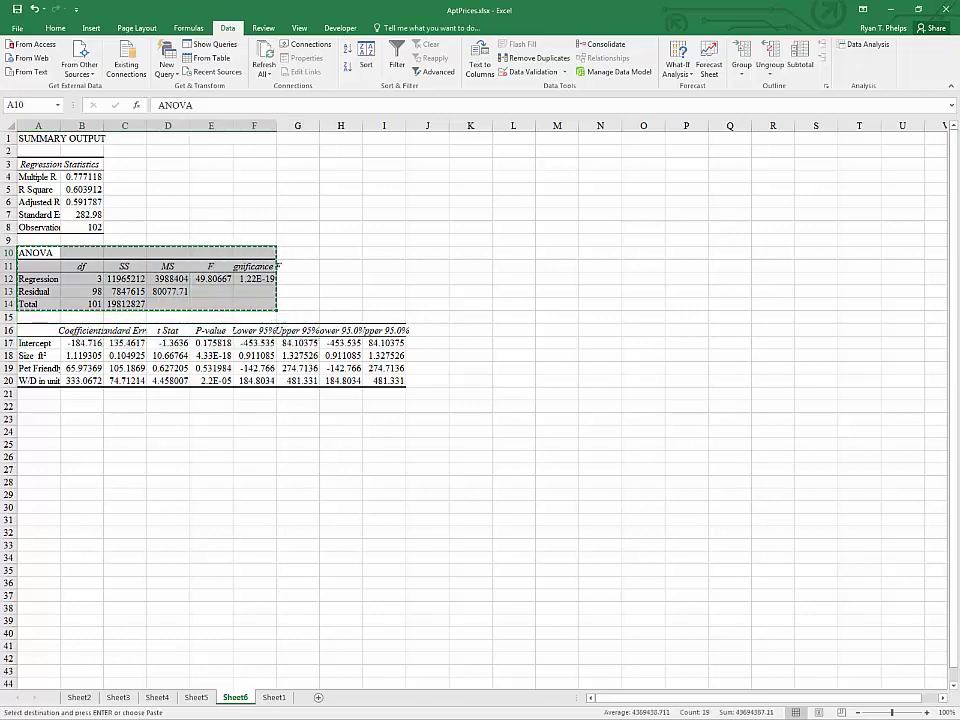
left_click(895, 8)
left_click(86, 540)
key("ctrl+v")
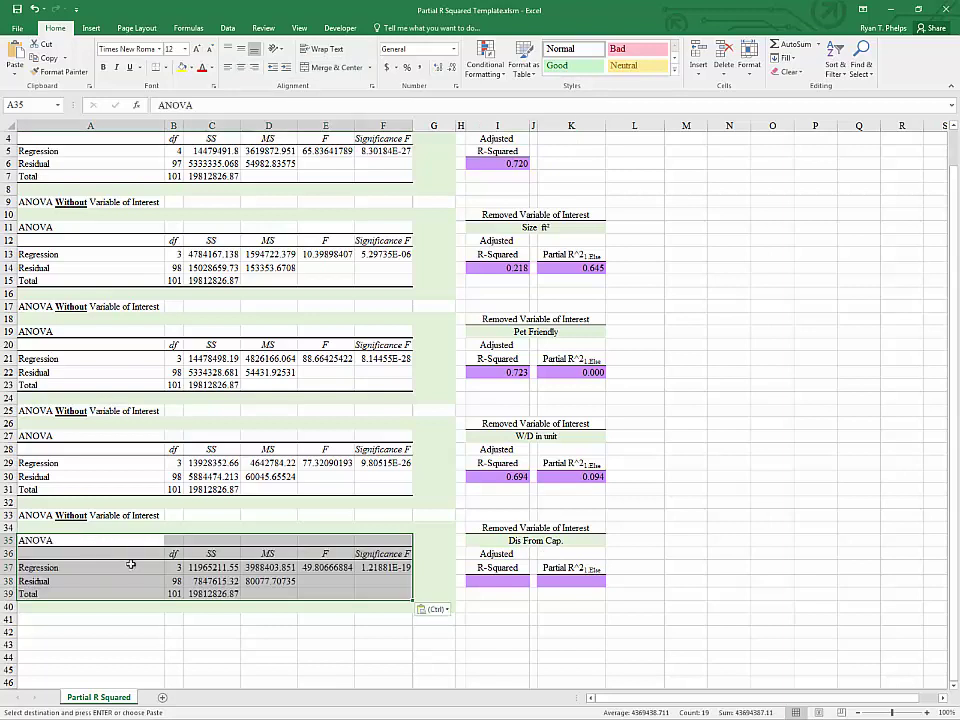
Copy the adjusted and partial R-squared formulas from I30:K30 into I38:K38 for the model without Dis From Cap.
left_click_drag(497, 476, 570, 477)
key("ctrl+c")
left_click(497, 580)
key("ctrl+v")
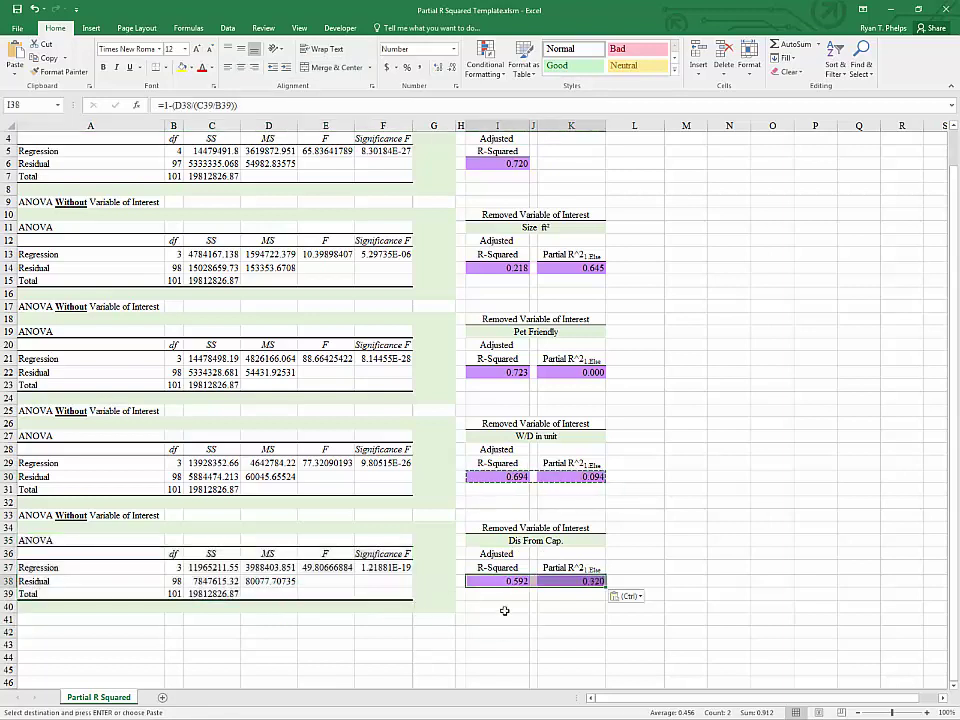
left_click(505, 610)
key("Escape")
Compare the full model's adjusted R-squared in I6 with I38, and examine the partial R-squared in K38 for Dis From Cap.
scroll(493, 603, "down", 2)
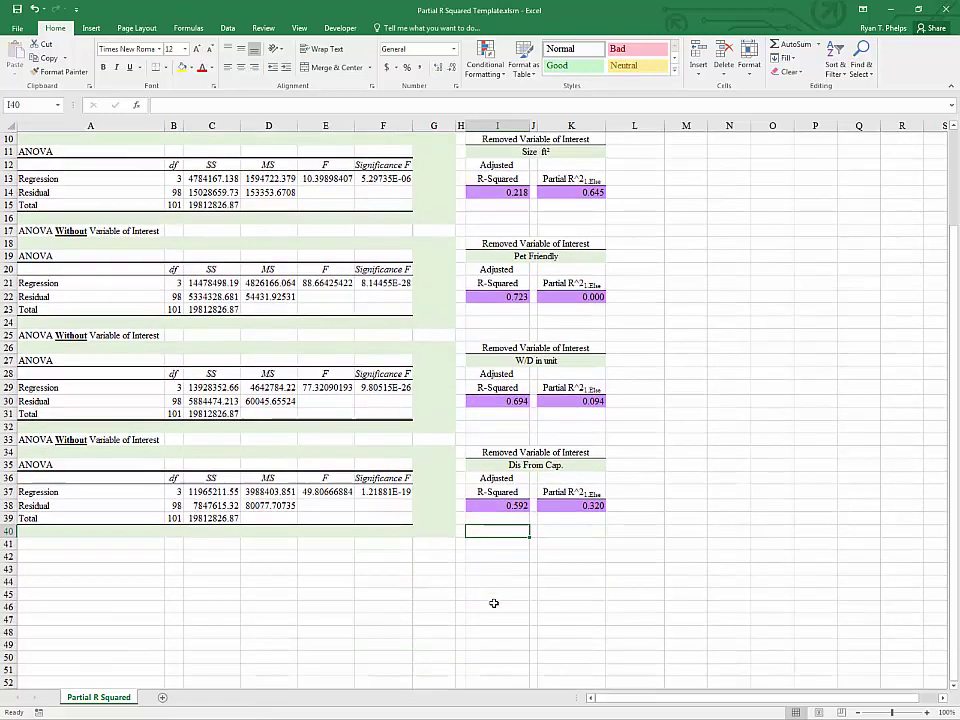
scroll(493, 603, "up", 3)
left_click(178, 606)
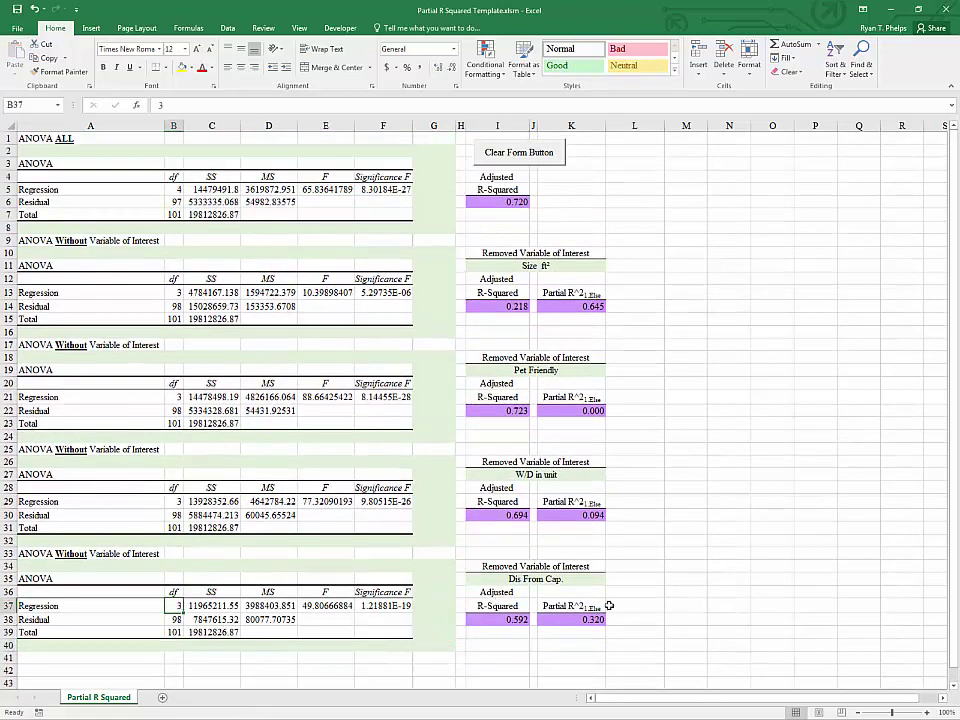
left_click(527, 582)
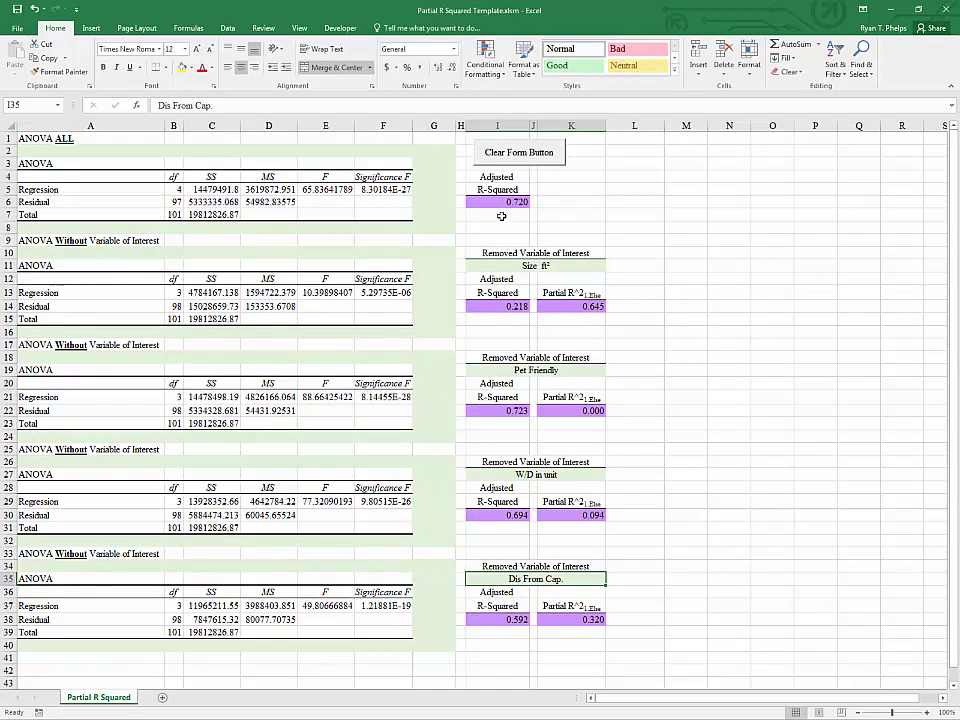
left_click(495, 619)
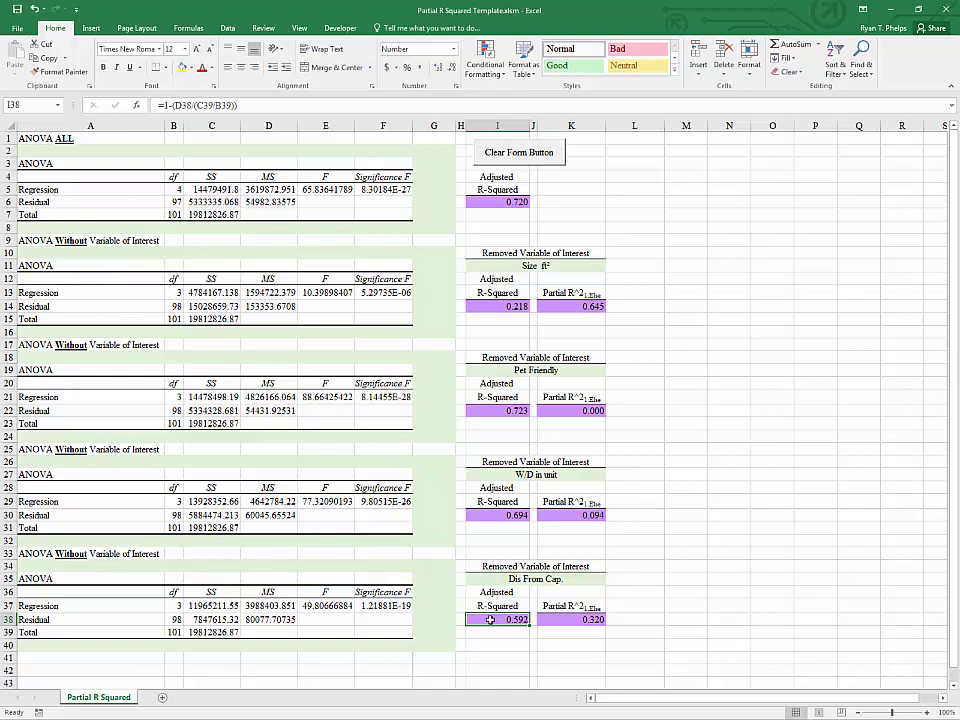
left_click(572, 619)
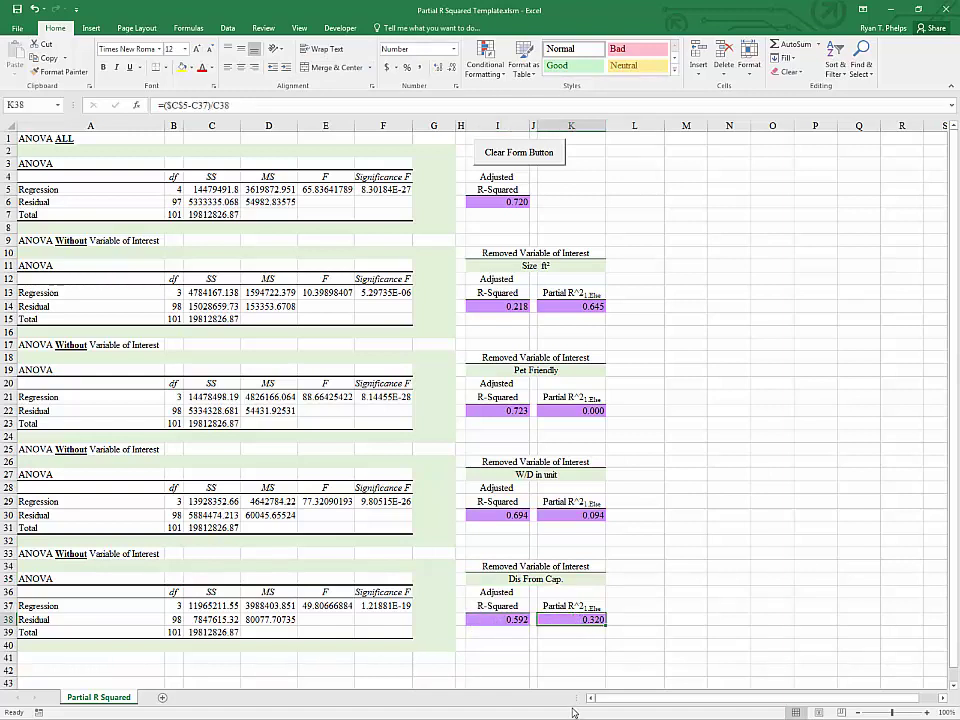